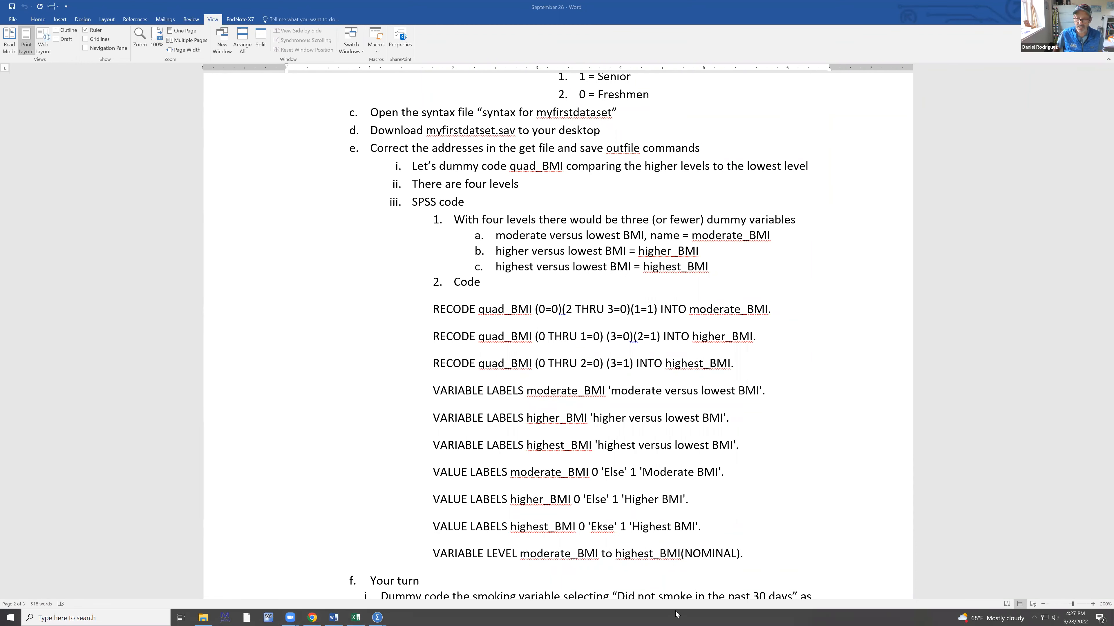
- Switch to SPSS and review the "Syntax for myfirstdataset" file and the variable list of the myfirstdataset (5) data file
{"action": "mouse_move", "coordinate": [376, 616]}
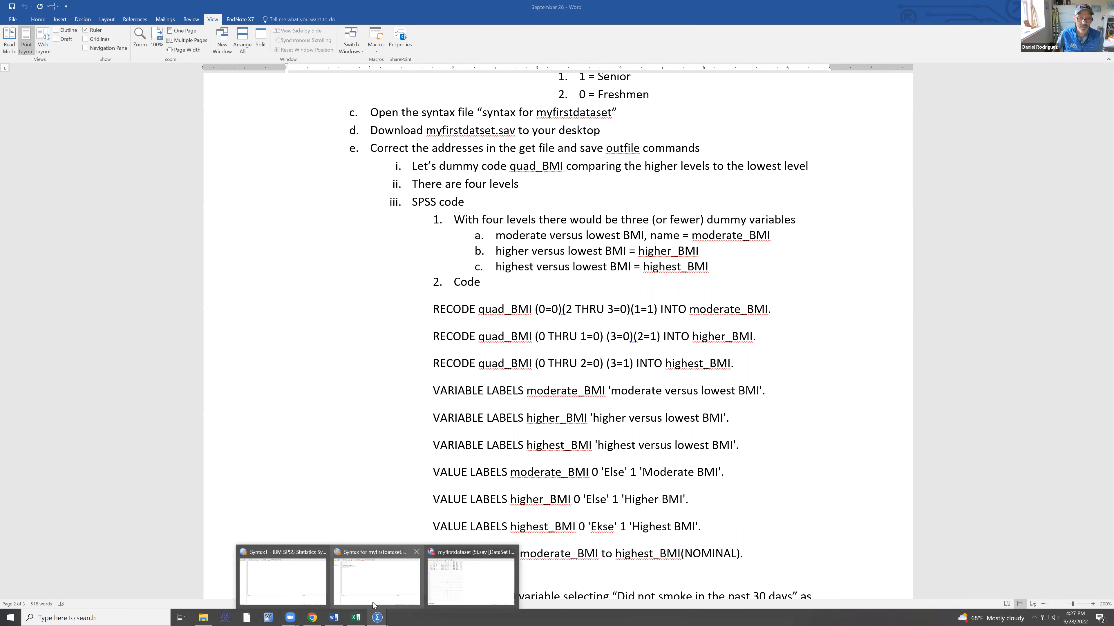
{"action": "left_click", "coordinate": [379, 590]}
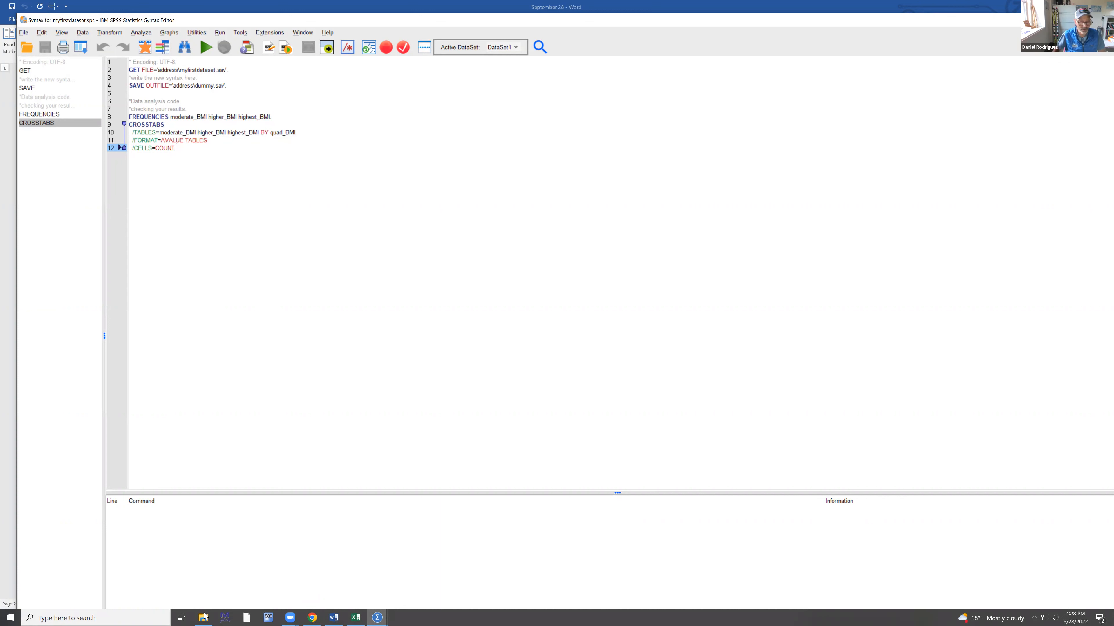
{"action": "mouse_move", "coordinate": [377, 617]}
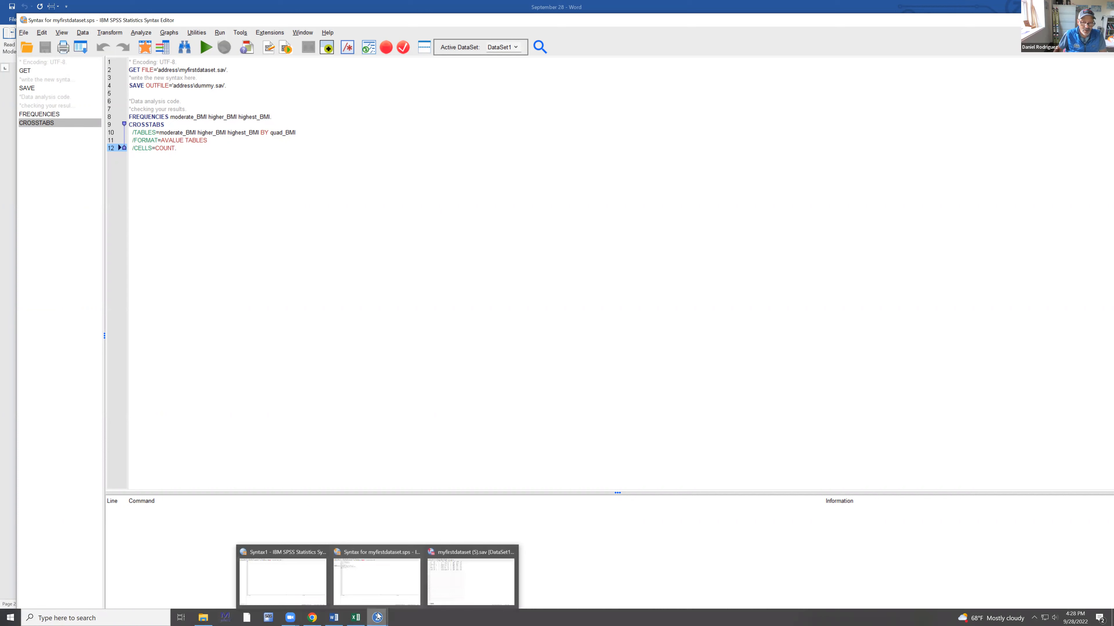
{"action": "left_click", "coordinate": [470, 580]}
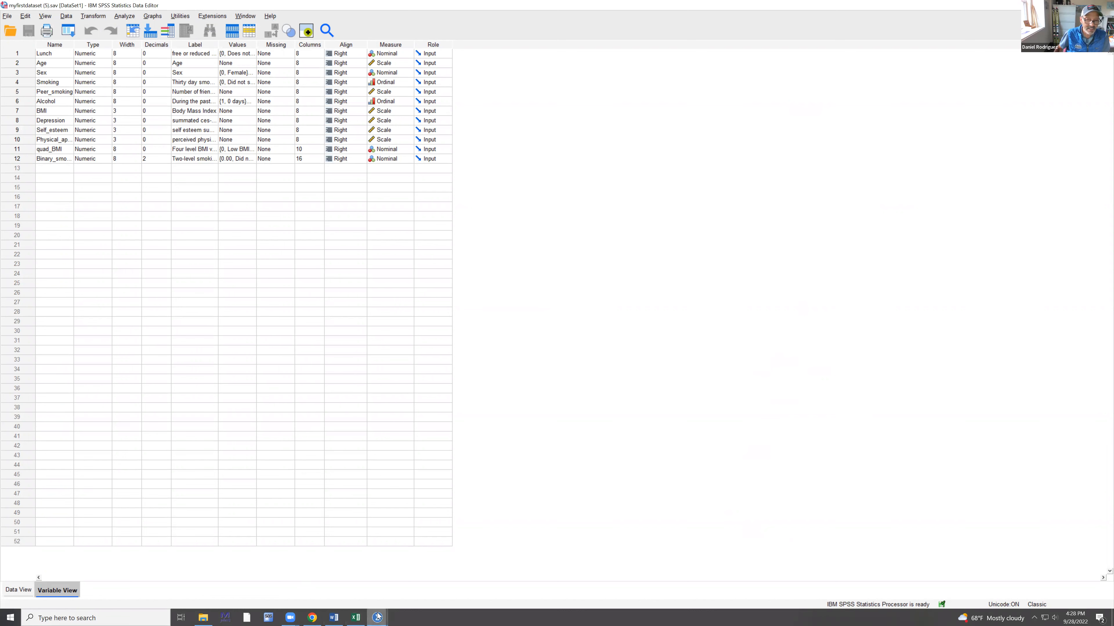
{"action": "mouse_move", "coordinate": [377, 616]}
{"action": "left_click", "coordinate": [373, 572]}
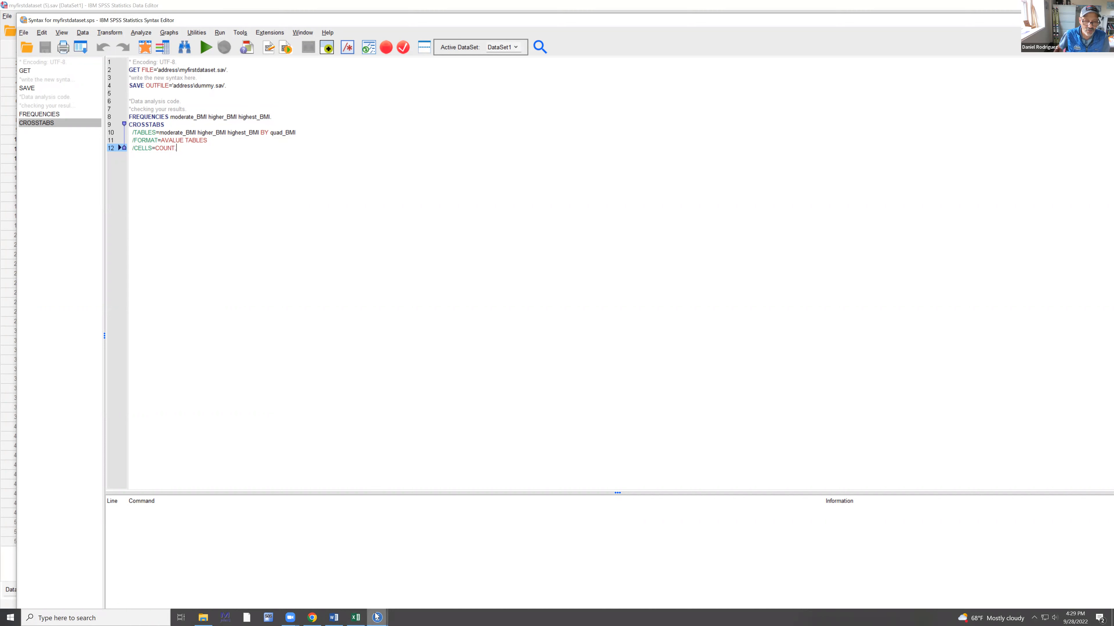
- Save the open myfirstdataset (5) data file in the HSC 217 folder under the new name myfirstdataset
{"action": "mouse_move", "coordinate": [376, 616]}
{"action": "left_click", "coordinate": [446, 570]}
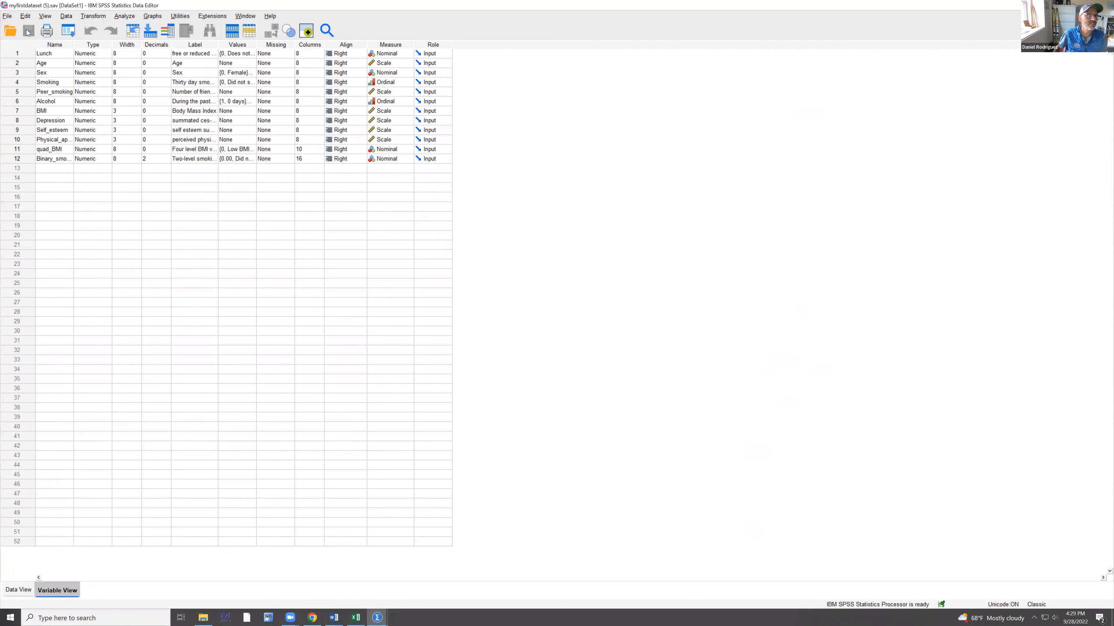
{"action": "left_click", "coordinate": [8, 16]}
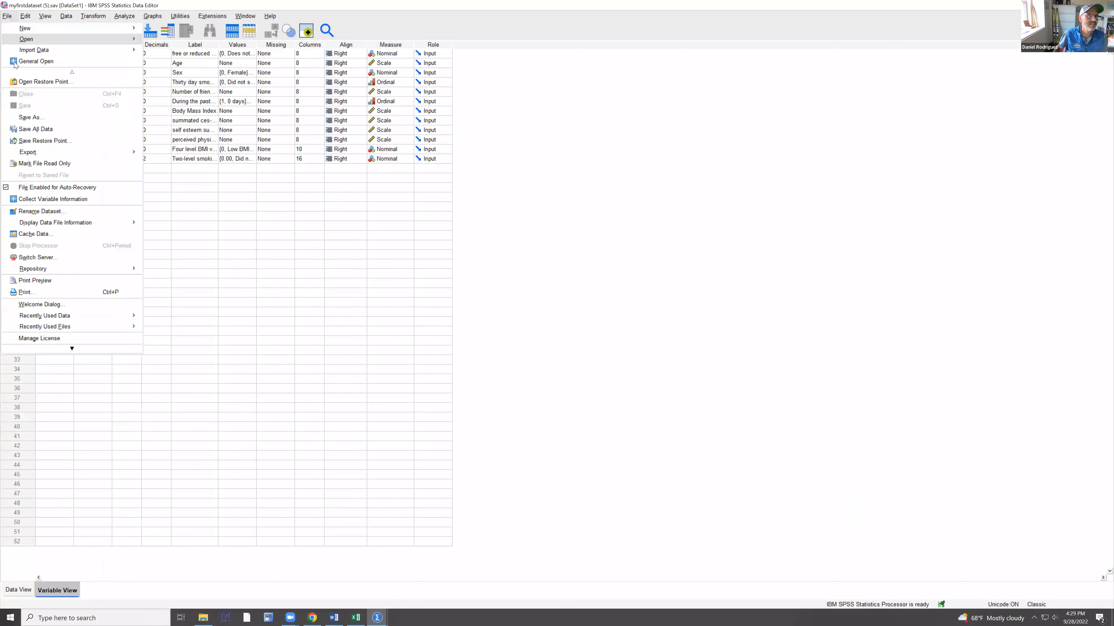
{"action": "left_click", "coordinate": [29, 117]}
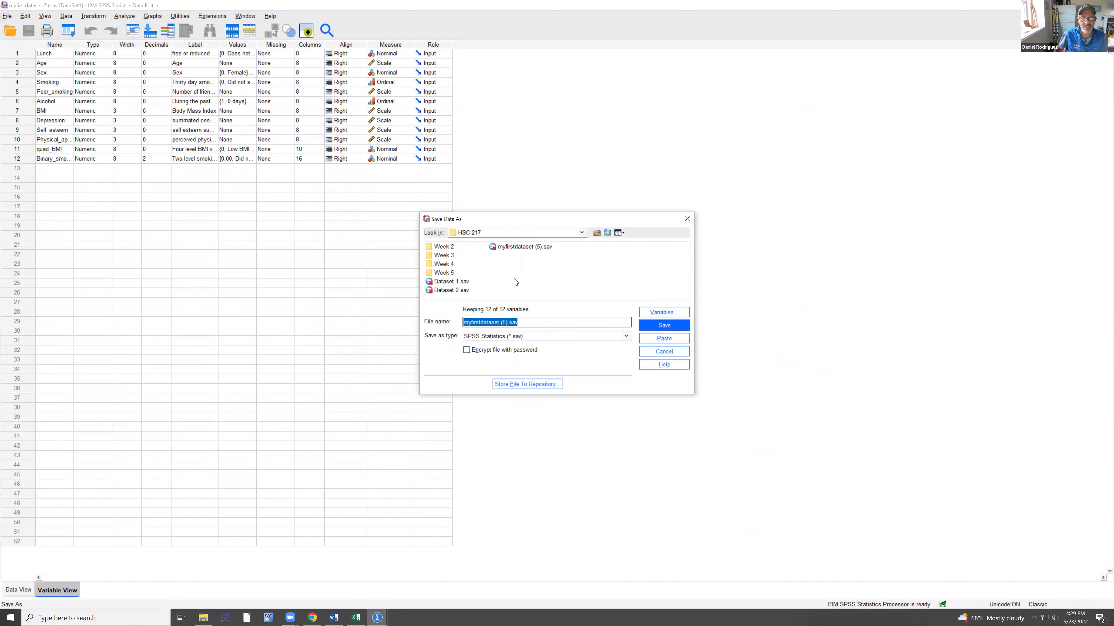
{"action": "left_click", "coordinate": [510, 322]}
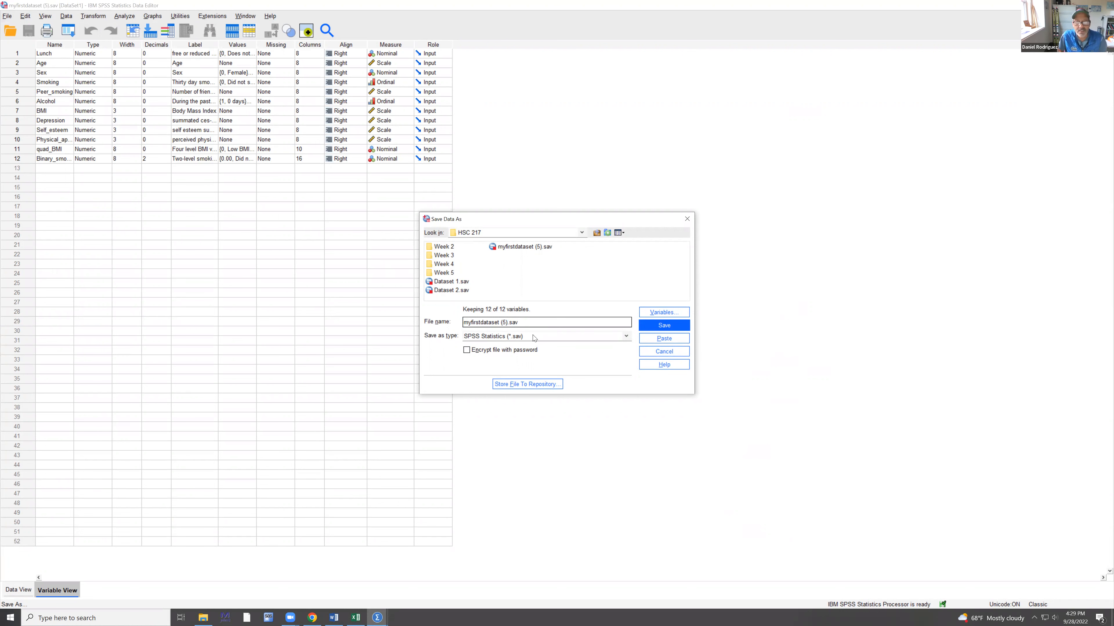
{"action": "key", "text": "BackSpace"}
{"action": "key", "text": "BackSpace"}
{"action": "key", "text": "BackSpace"}
{"action": "key", "text": "BackSpace"}
{"action": "left_click", "coordinate": [649, 326]}
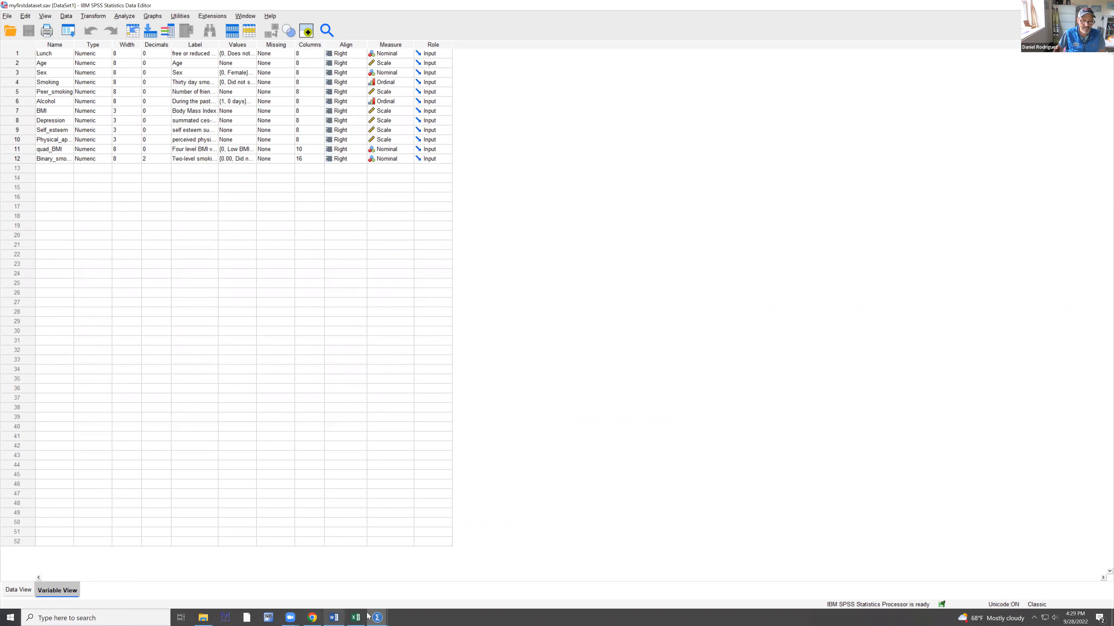
- Switch to File Explorer and open the properties of the myfirstdataset file in the HSC 217 folder
{"action": "mouse_move", "coordinate": [377, 616]}
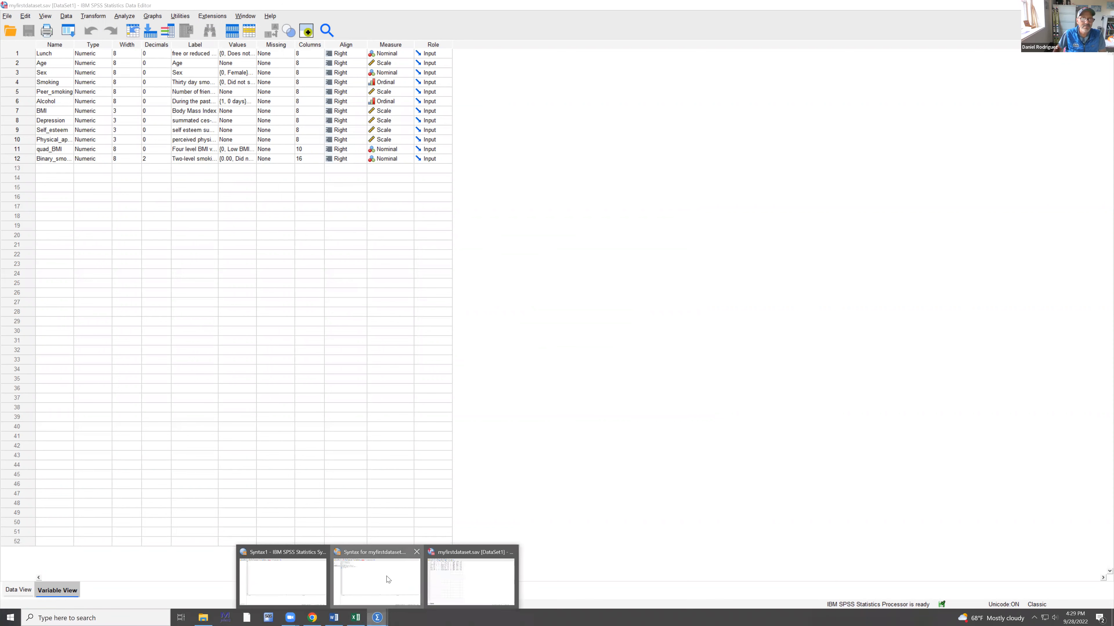
{"action": "left_click", "coordinate": [402, 598]}
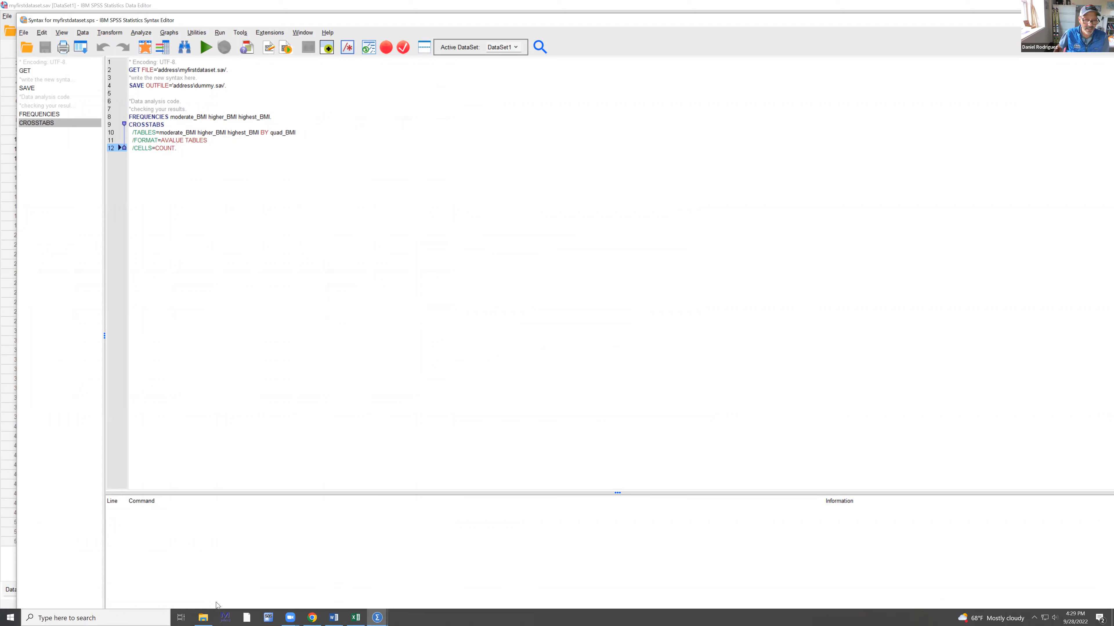
{"action": "left_click", "coordinate": [205, 617]}
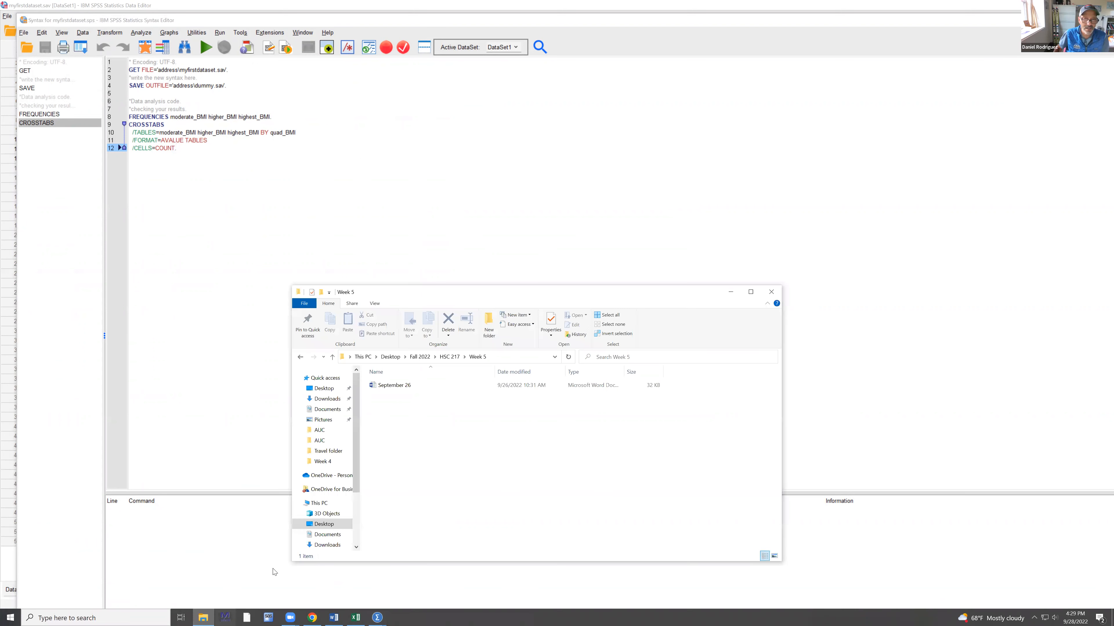
{"action": "left_click", "coordinate": [449, 356]}
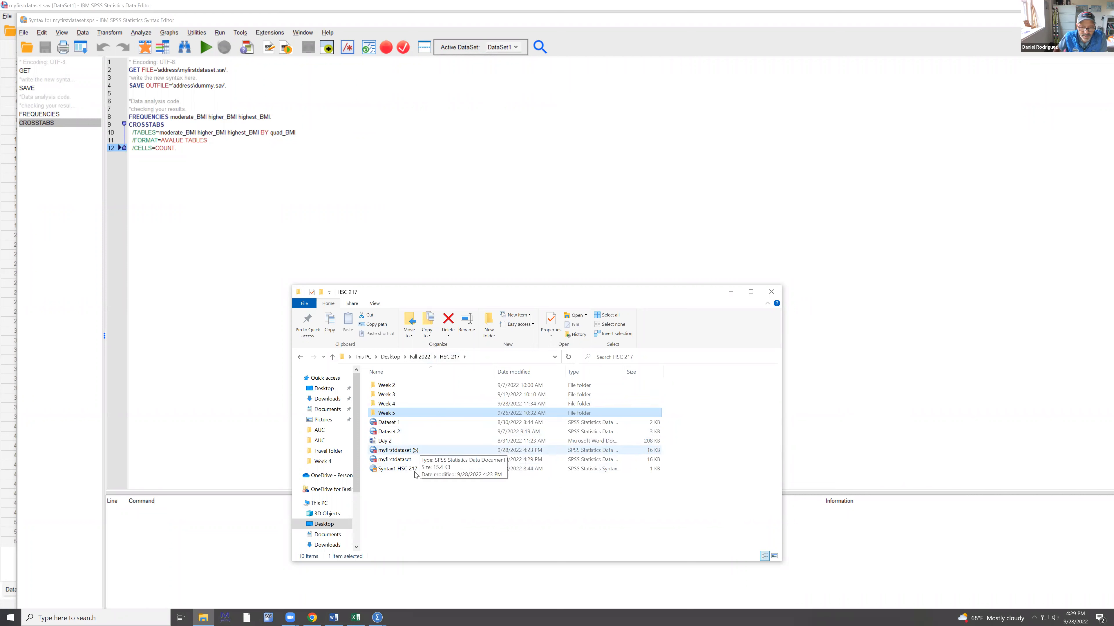
{"action": "left_click", "coordinate": [392, 461]}
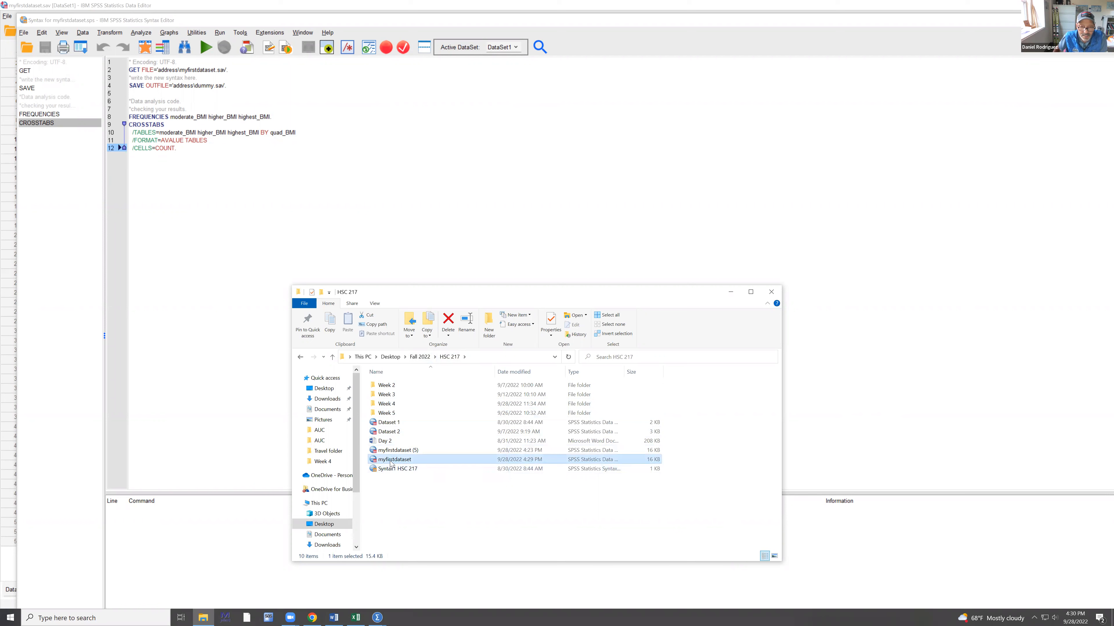
{"action": "right_click", "coordinate": [390, 461]}
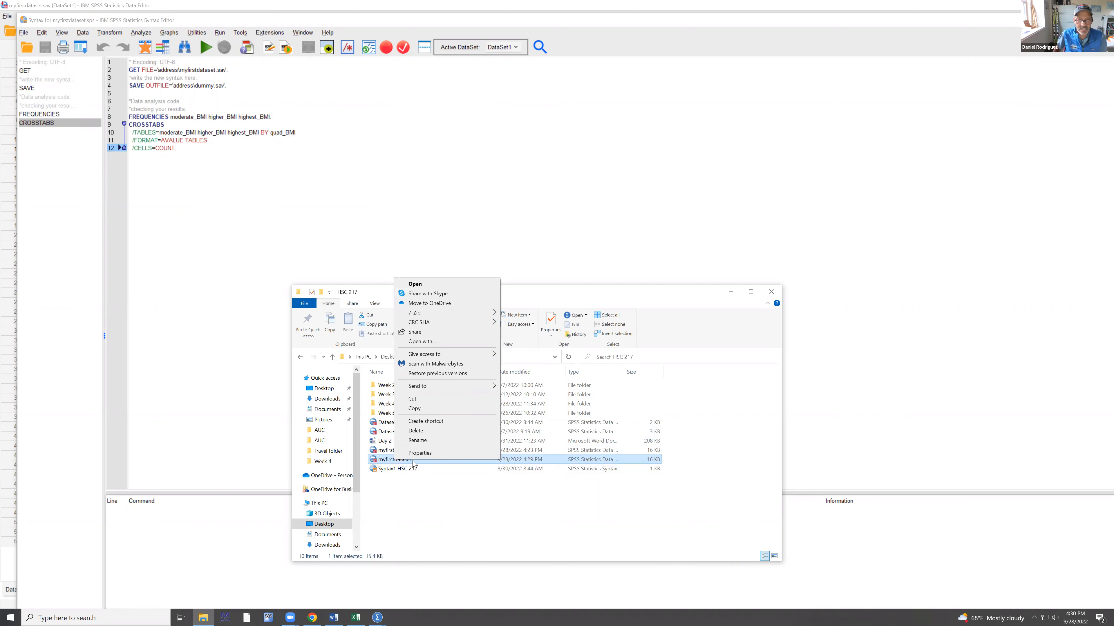
{"action": "left_click", "coordinate": [423, 455]}
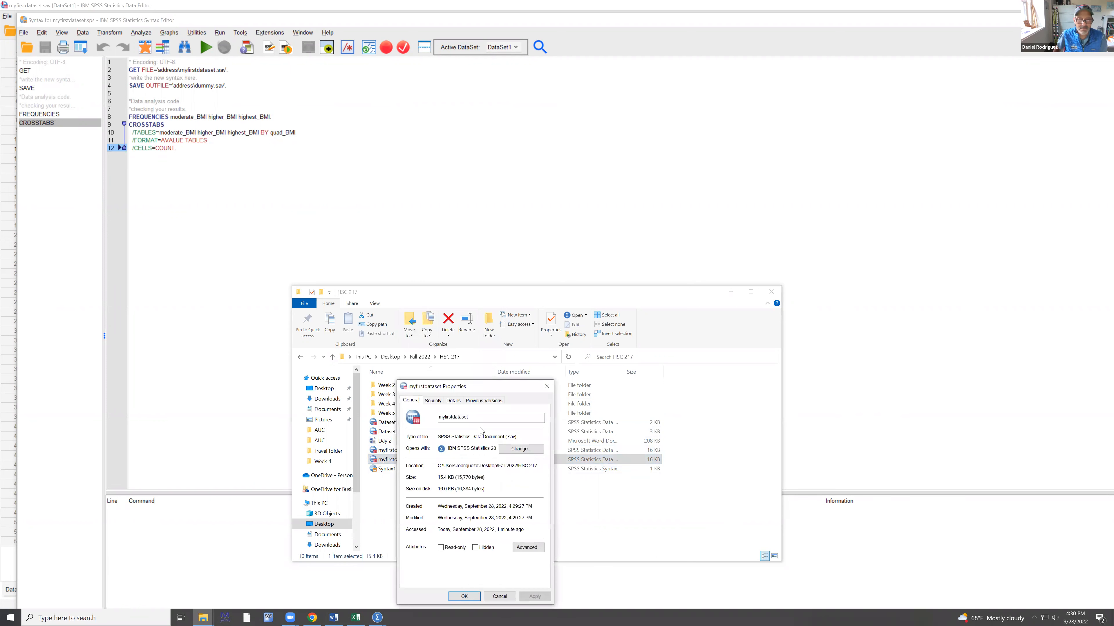
- Copy the full folder path given as the file's location in the myfirstdataset properties
{"action": "left_click_drag", "start_coordinate": [493, 389], "coordinate": [503, 223]}
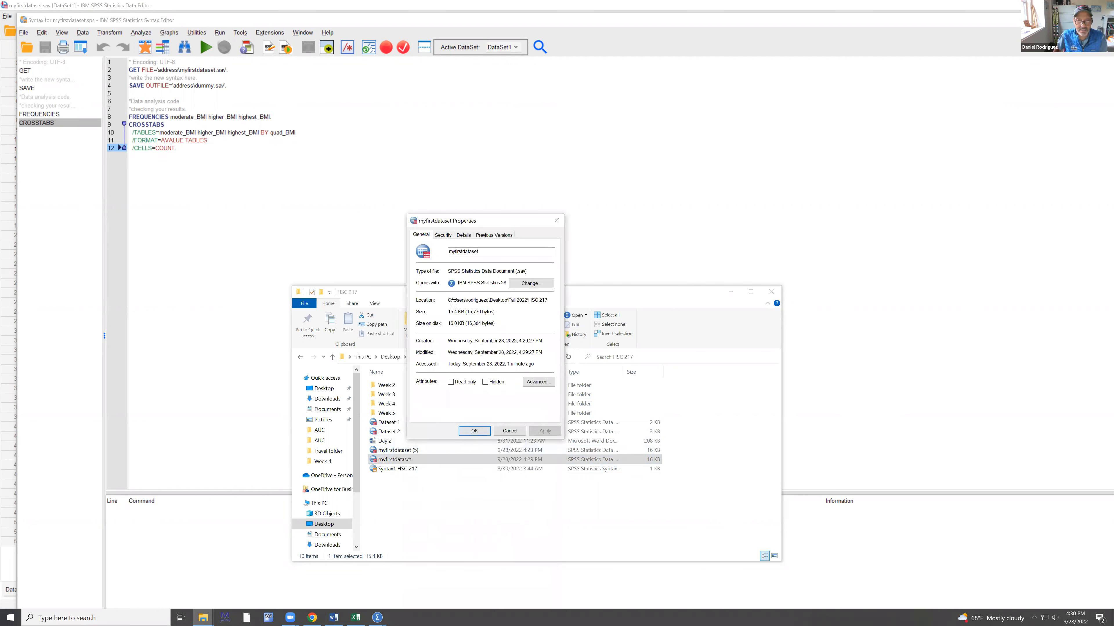
{"action": "mouse_move", "coordinate": [523, 302]}
{"action": "left_mouse_down"}
{"action": "mouse_move", "coordinate": [544, 303]}
{"action": "mouse_move", "coordinate": [525, 313]}
{"action": "left_mouse_up"}
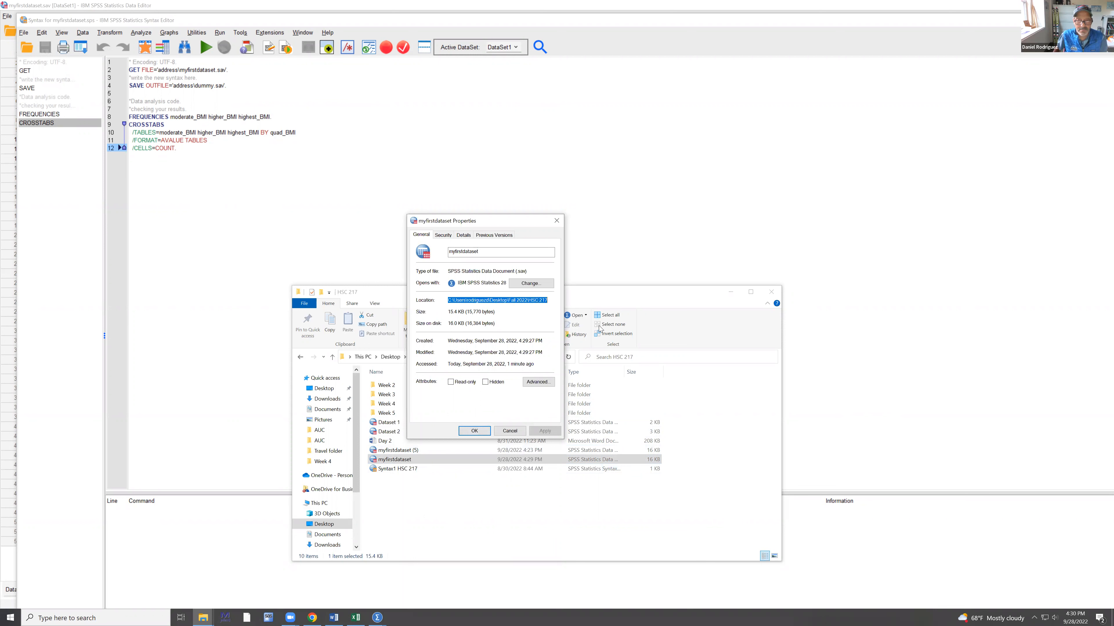
{"action": "right_click", "coordinate": [511, 301]}
{"action": "left_click", "coordinate": [530, 327]}
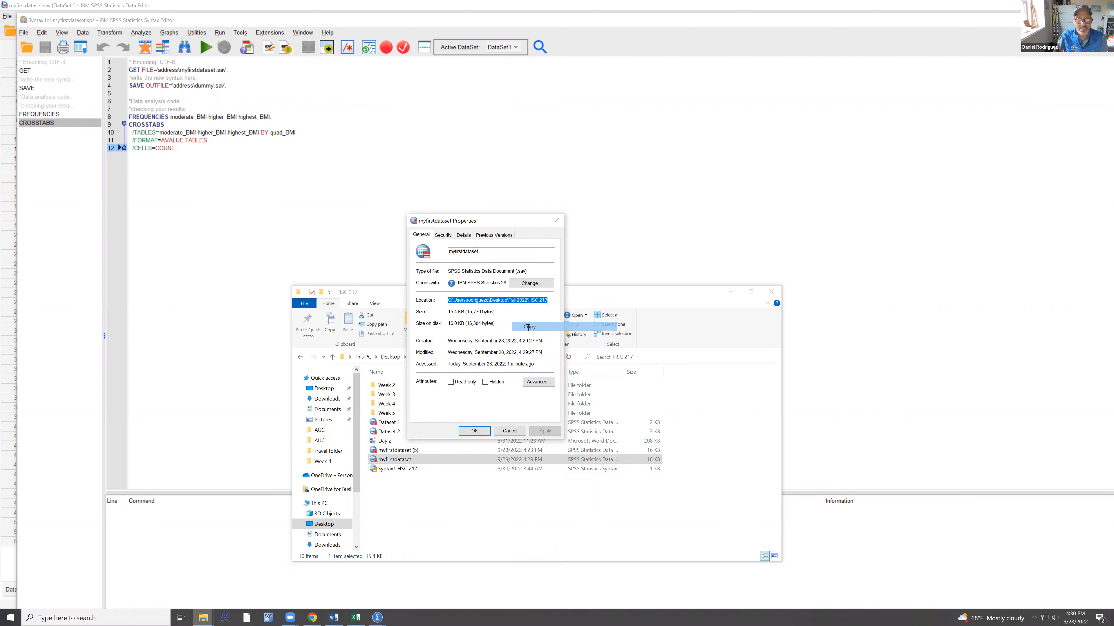
- In the SPSS syntax file, replace the address placeholder in the GET FILE command with the copied folder path
{"action": "left_click", "coordinate": [164, 71]}
{"action": "double_click", "coordinate": [164, 71]}
{"action": "right_click", "coordinate": [165, 73]}
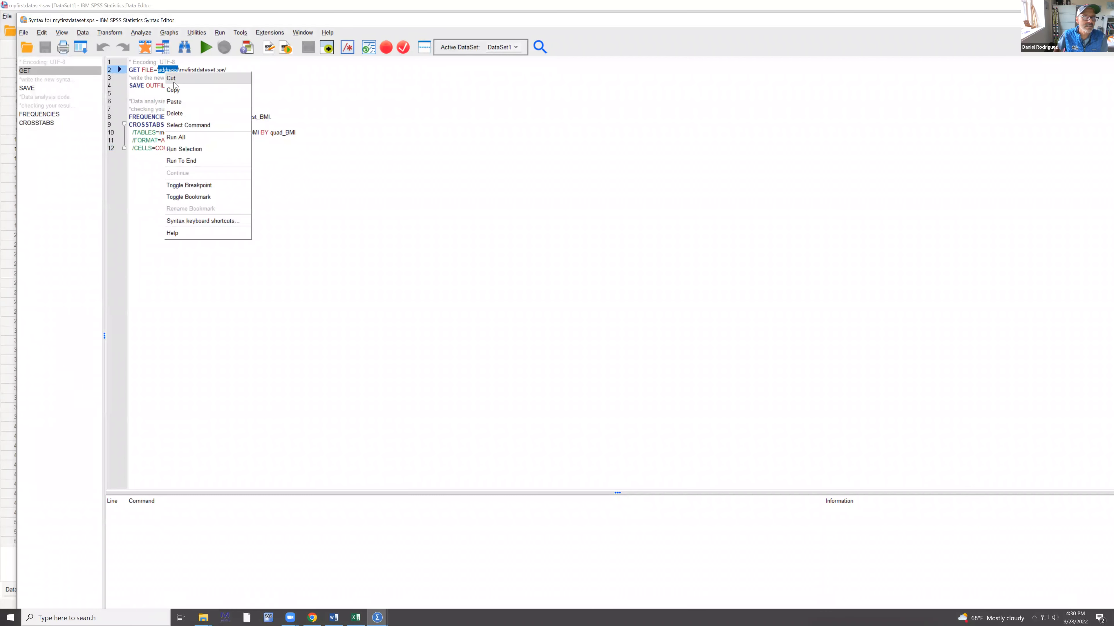
{"action": "left_click", "coordinate": [174, 101]}
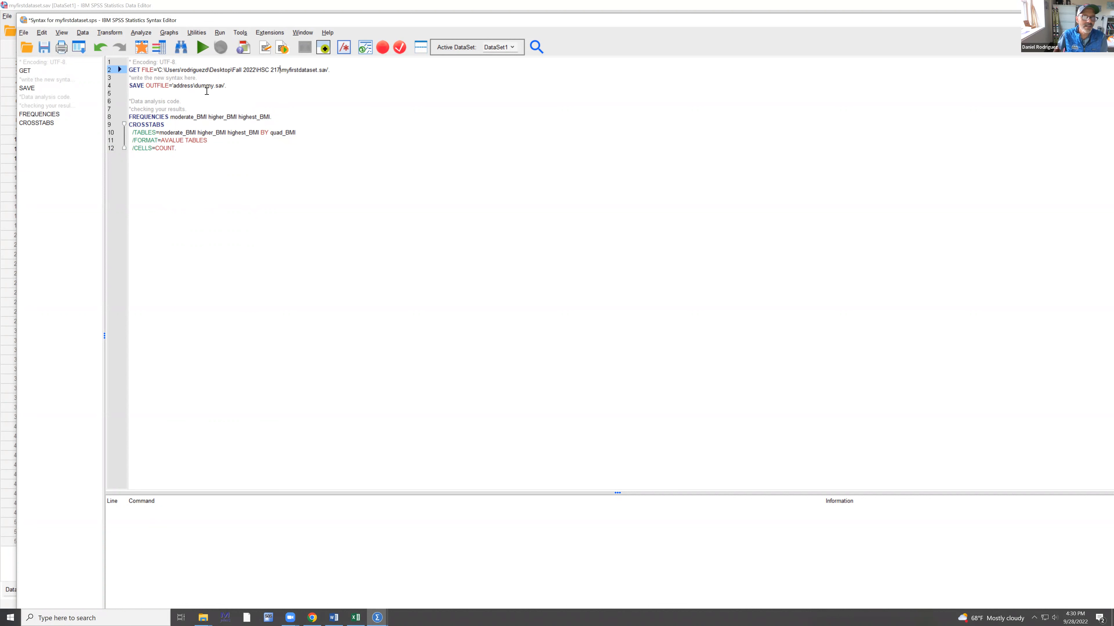
- Replace the address placeholder in the SAVE OUTFILE command with the same copied folder path
{"action": "double_click", "coordinate": [183, 85]}
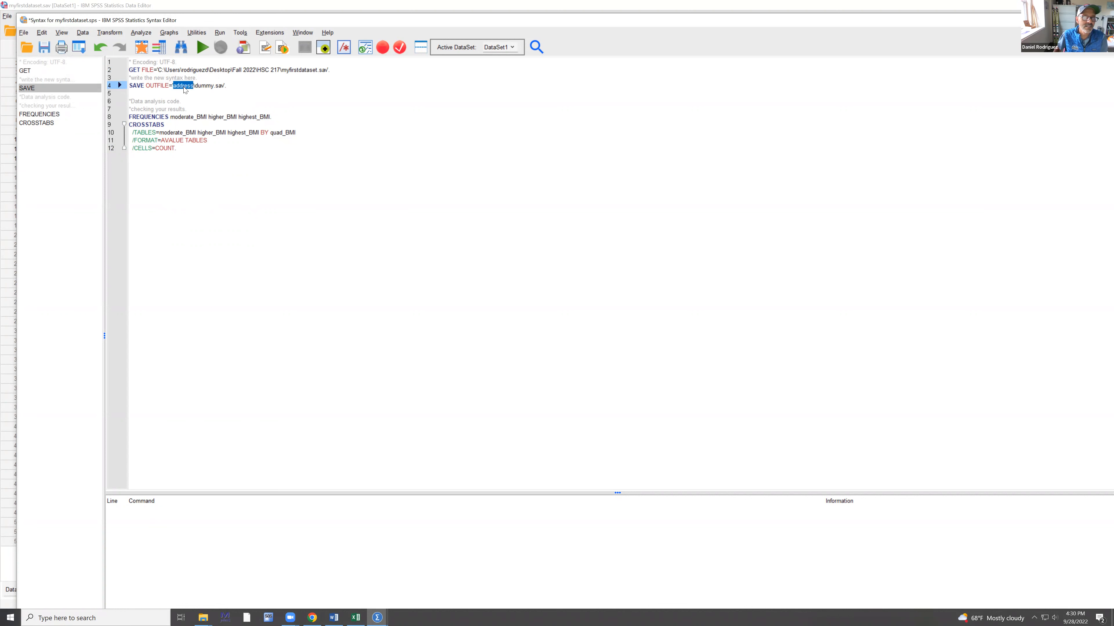
{"action": "right_click", "coordinate": [184, 90]}
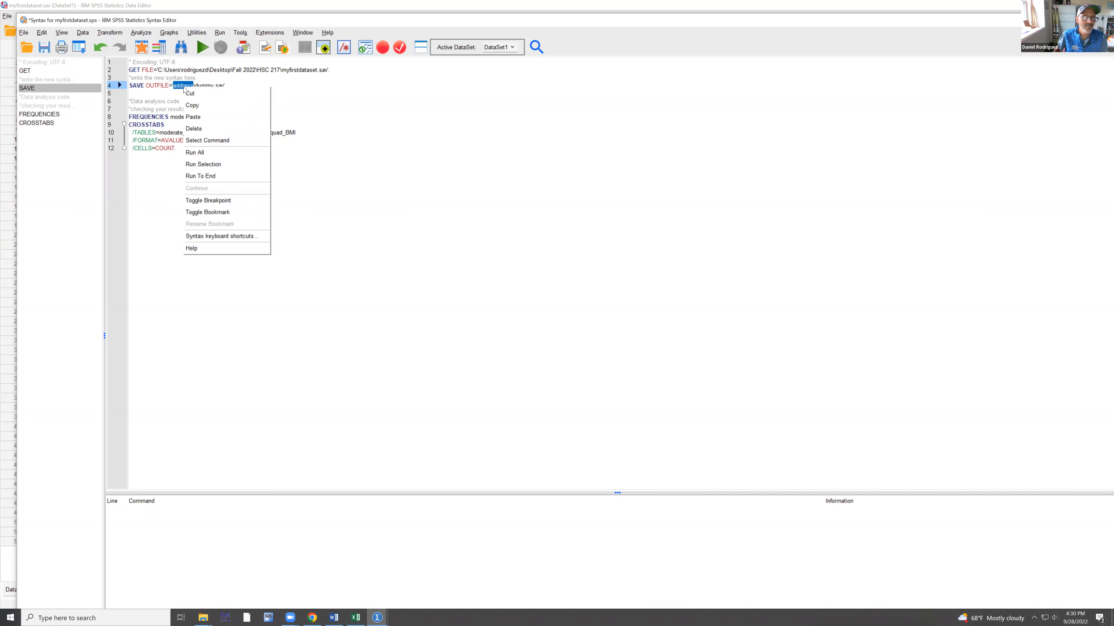
{"action": "left_click", "coordinate": [201, 115]}
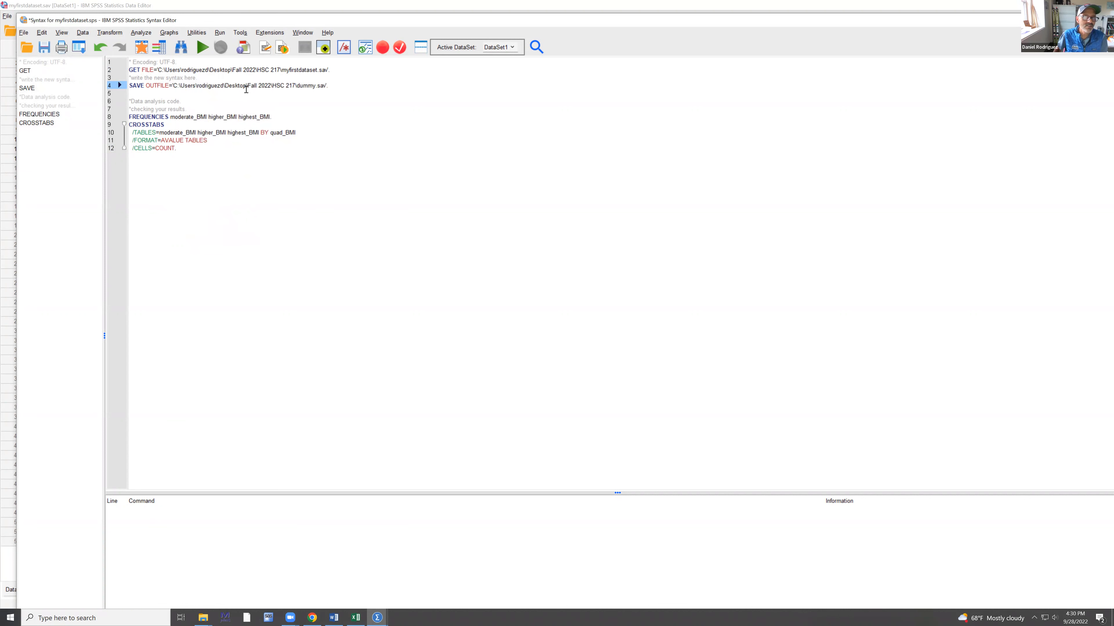
- Save the syntax file and run only the lines from GET FILE through SAVE OUTFILE
{"action": "left_click", "coordinate": [44, 47]}
{"action": "left_click_drag", "start_coordinate": [340, 87], "coordinate": [127, 70]}
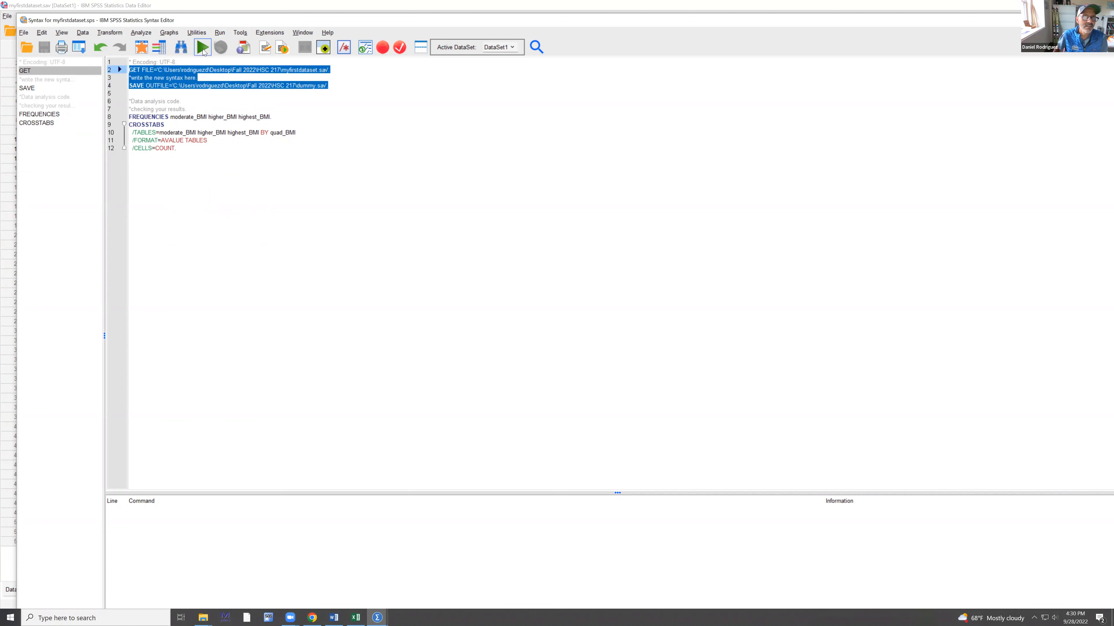
{"action": "left_click", "coordinate": [202, 48]}
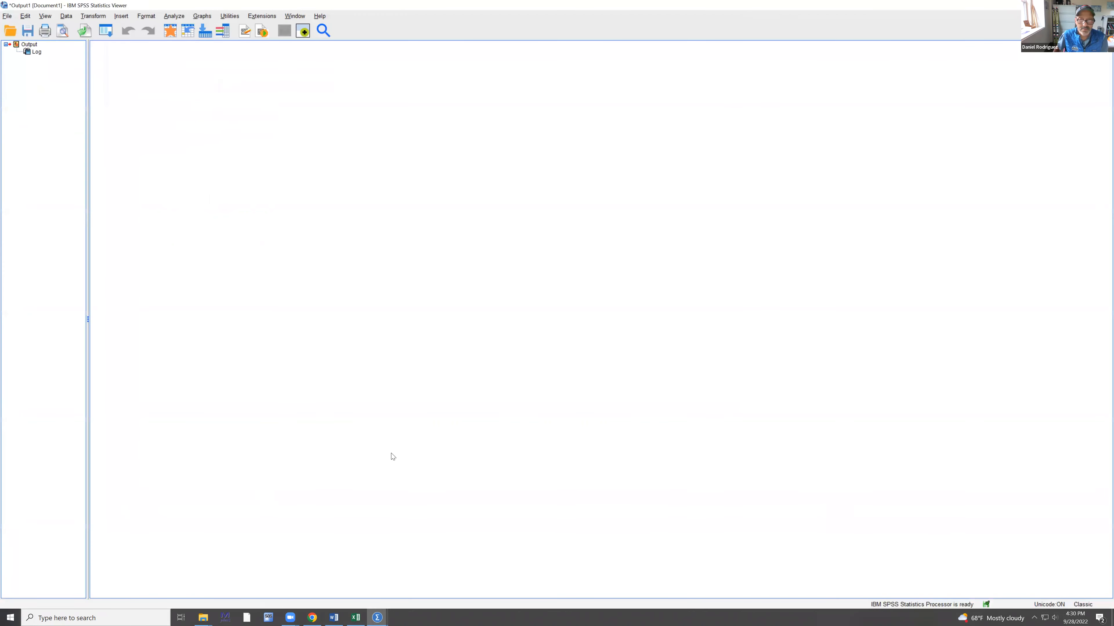
- Check the output log, and view the variable list of the dummy.sav dataset
{"action": "left_click", "coordinate": [148, 86]}
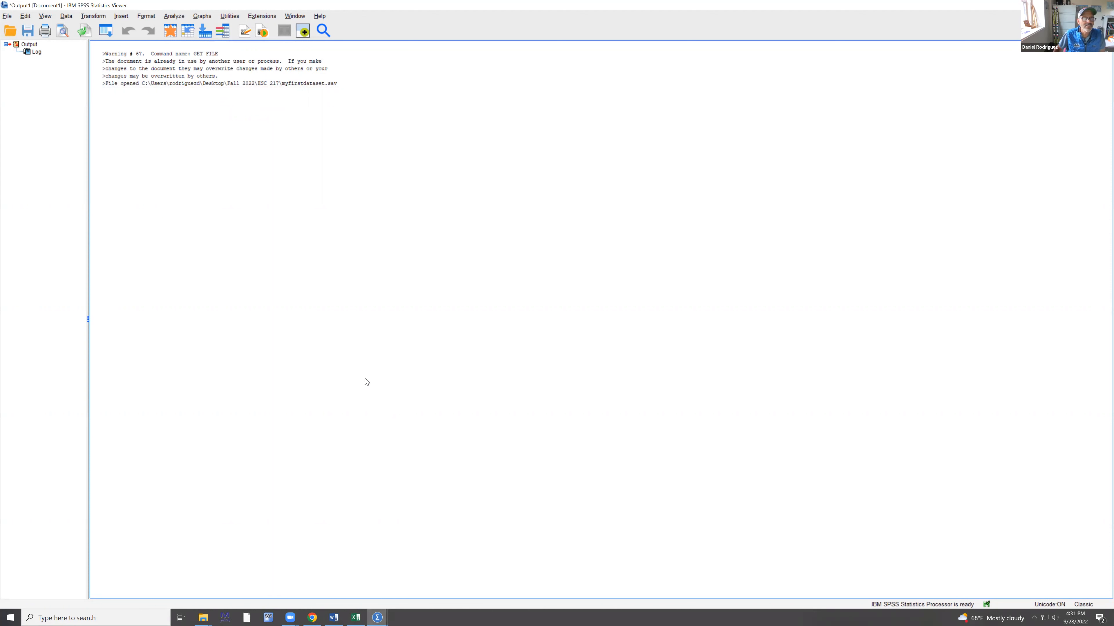
{"action": "left_click", "coordinate": [380, 616]}
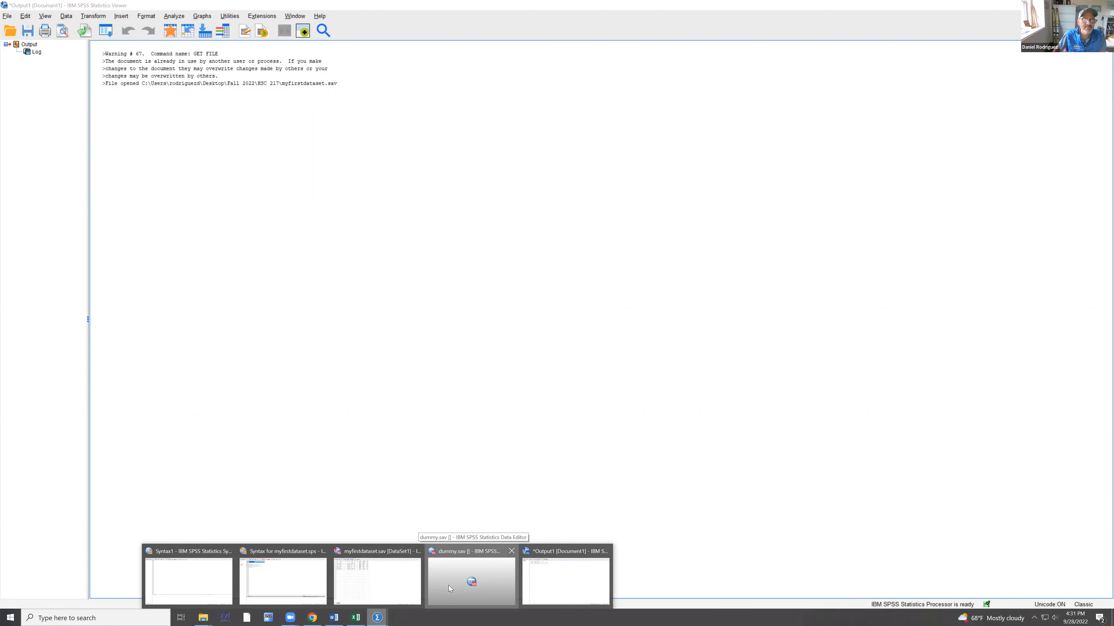
{"action": "left_click", "coordinate": [456, 585]}
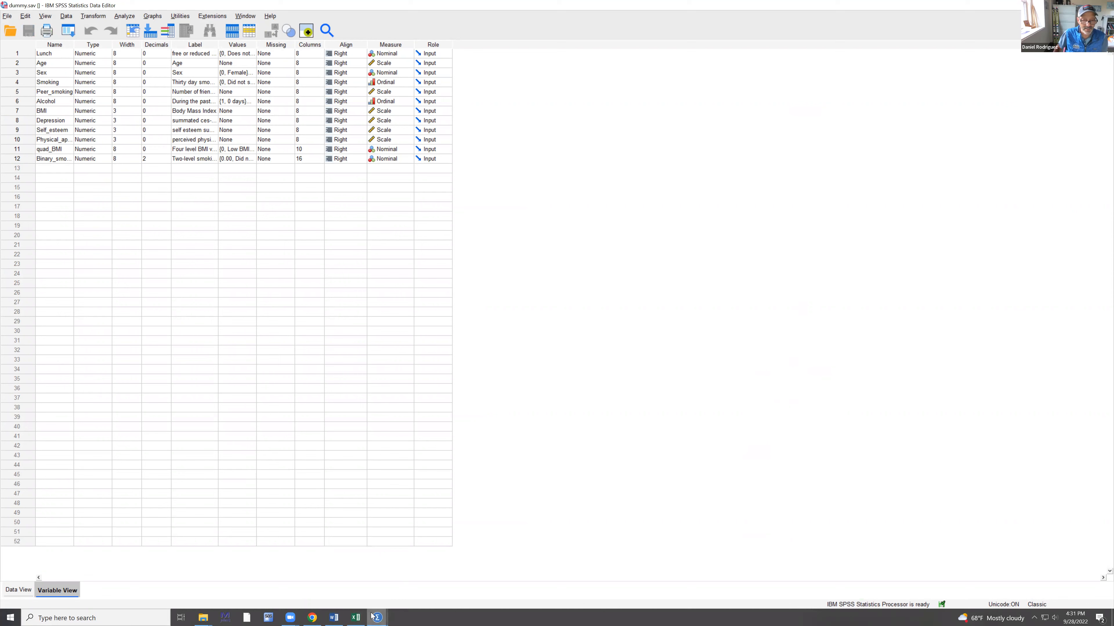
- Copy the quad_BMI code from the first RECODE to the VARIABLE LEVEL line in the September 28 Word document, and return to the myfirstdataset syntax file
{"action": "mouse_move", "coordinate": [347, 616]}
{"action": "left_click", "coordinate": [337, 616]}
{"action": "scroll", "coordinate": [407, 479], "scroll_direction": "down", "scroll_amount": 1}
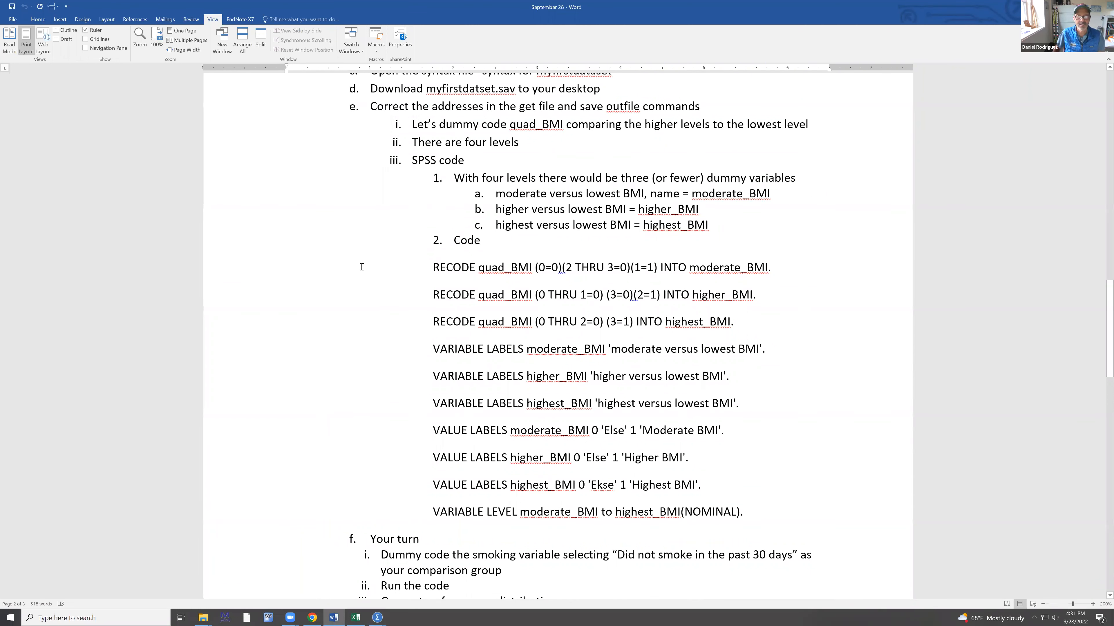
{"action": "left_click_drag", "start_coordinate": [269, 269], "coordinate": [241, 508]}
{"action": "right_click", "coordinate": [524, 320]}
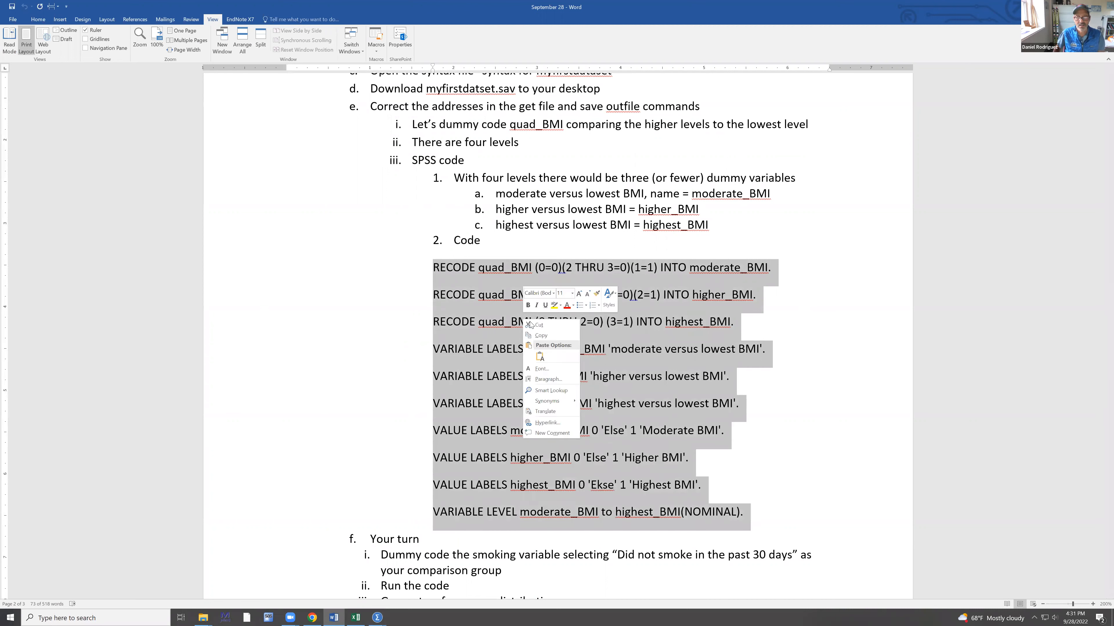
{"action": "left_click", "coordinate": [541, 336]}
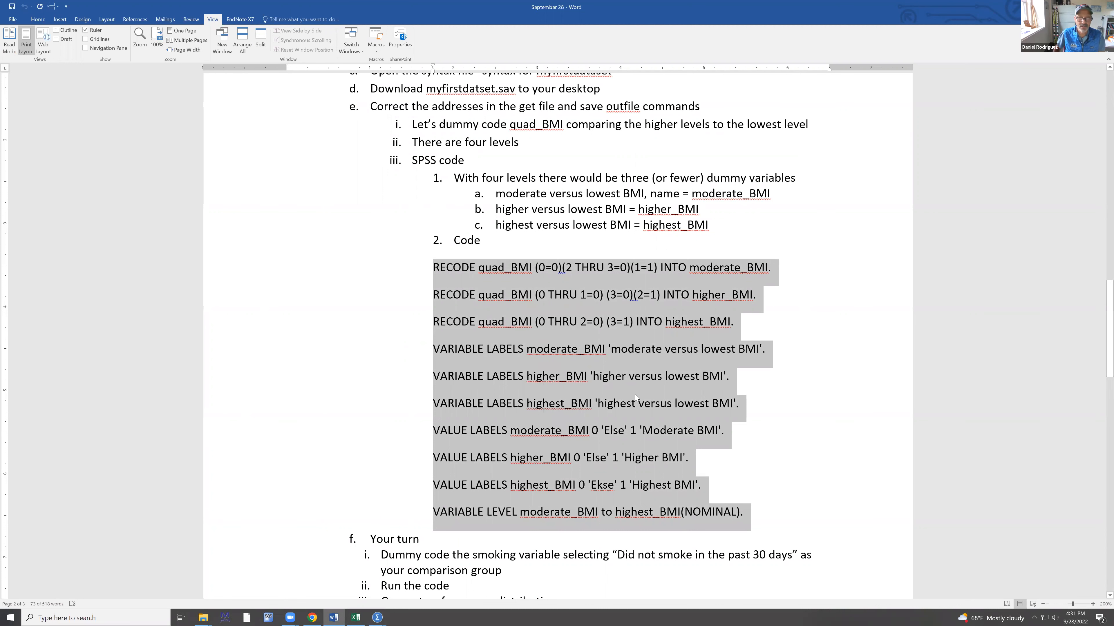
{"action": "left_click", "coordinate": [376, 618]}
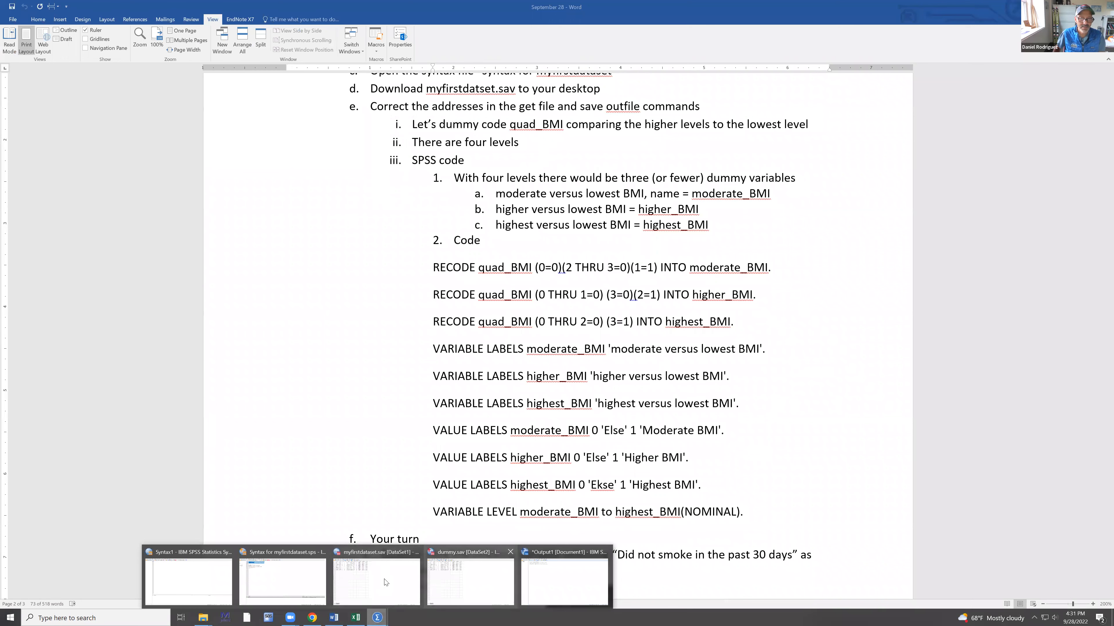
{"action": "left_click", "coordinate": [304, 584]}
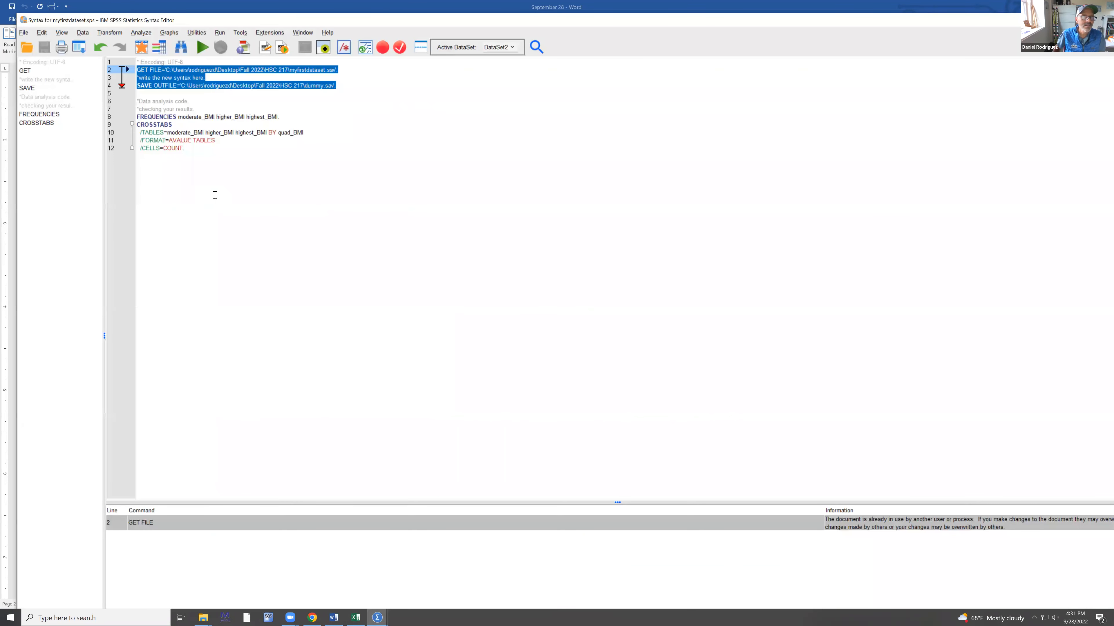
- Paste the copied quad_BMI recode and label commands beneath the "write the new syntax here" comment, above SAVE OUTFILE
{"action": "left_click", "coordinate": [214, 168]}
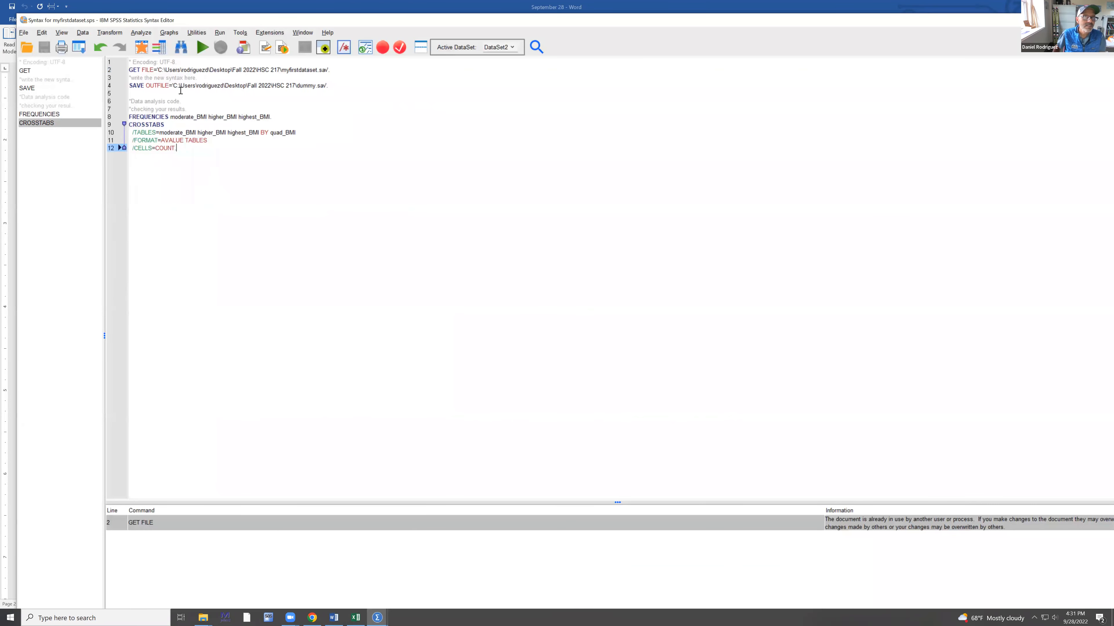
{"action": "left_click", "coordinate": [206, 78]}
{"action": "key", "text": "Return"}
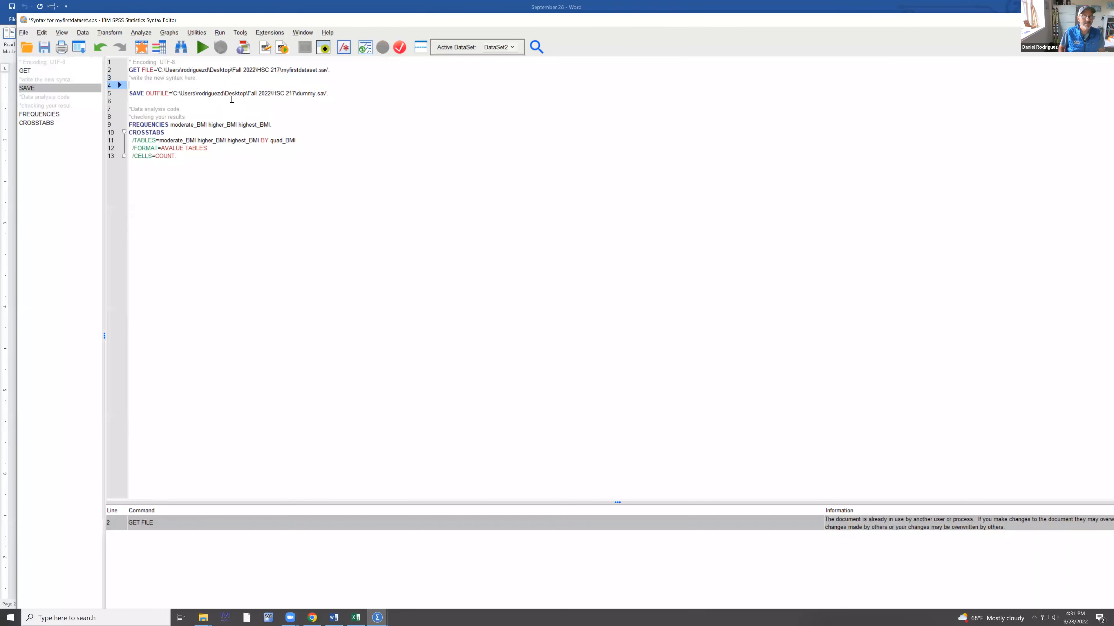
{"action": "right_click", "coordinate": [153, 84]}
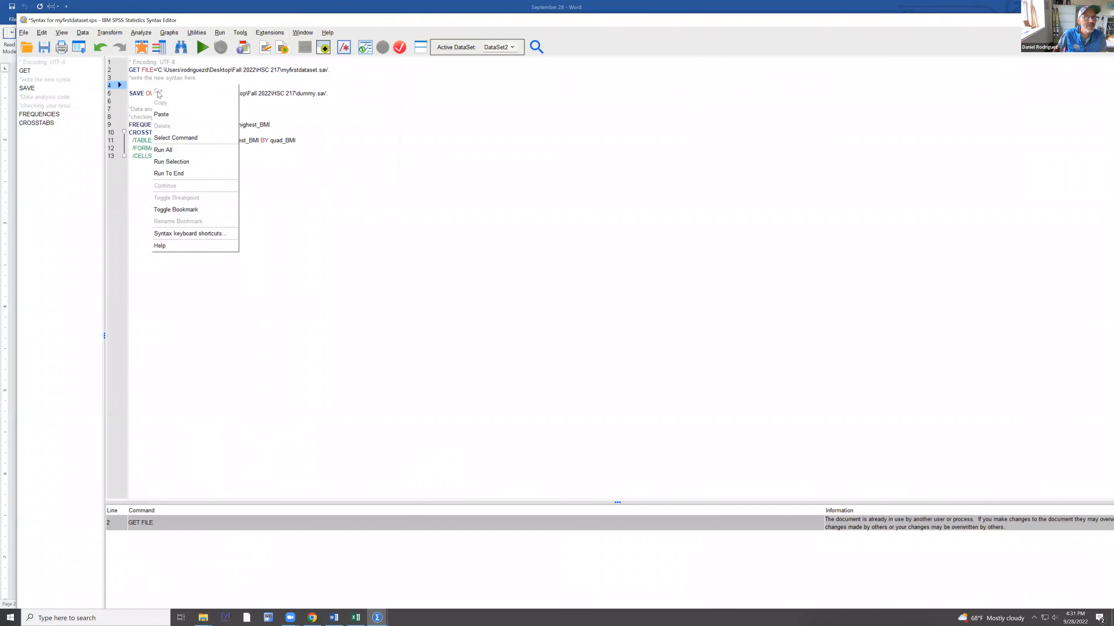
{"action": "left_click", "coordinate": [166, 117]}
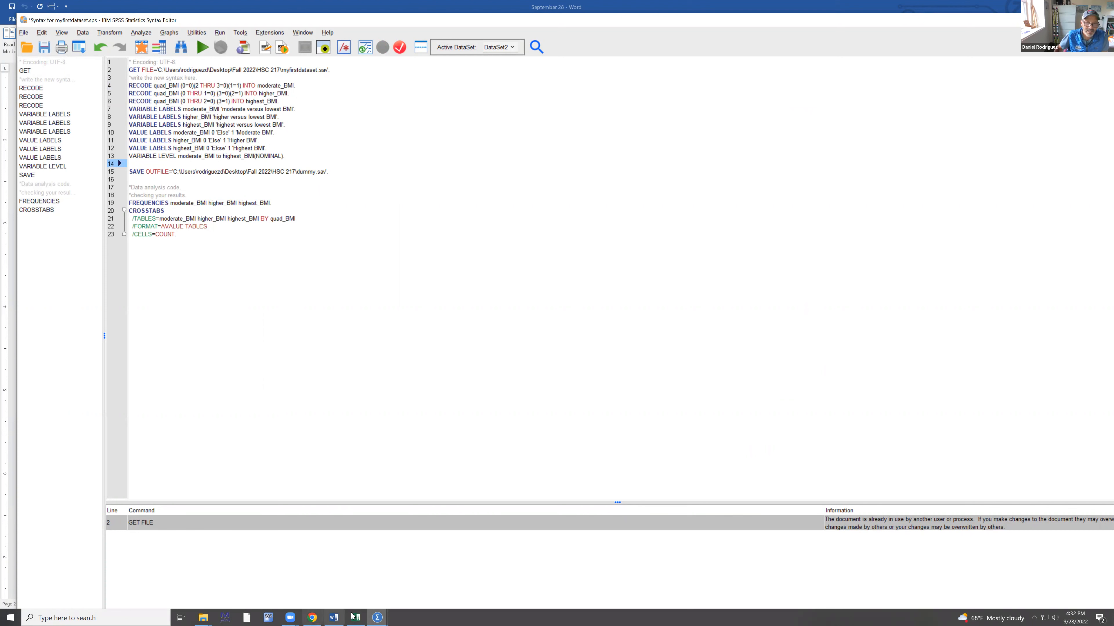
- Bring up the myfirstdataset.sav data window and close it
{"action": "left_click", "coordinate": [376, 617]}
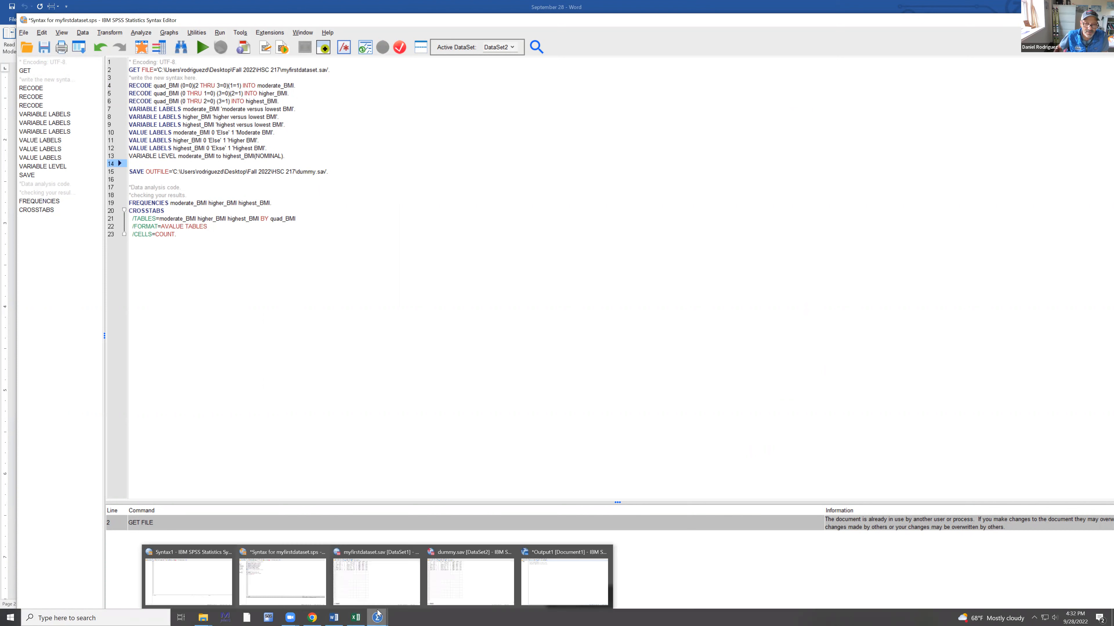
{"action": "left_click", "coordinate": [376, 579]}
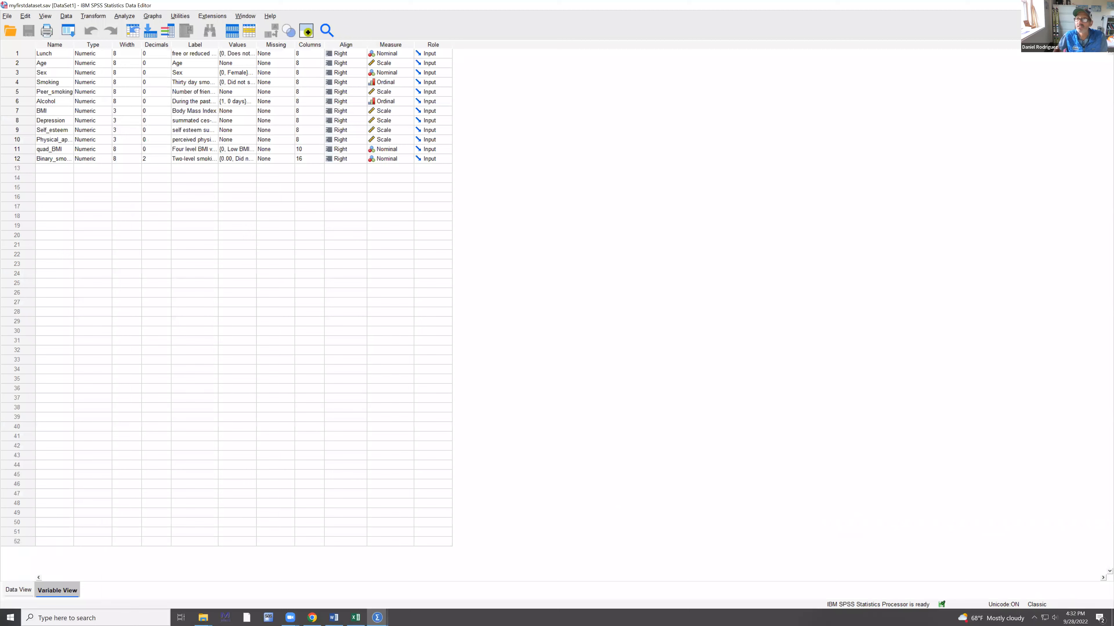
{"action": "left_click", "coordinate": [1063, 6]}
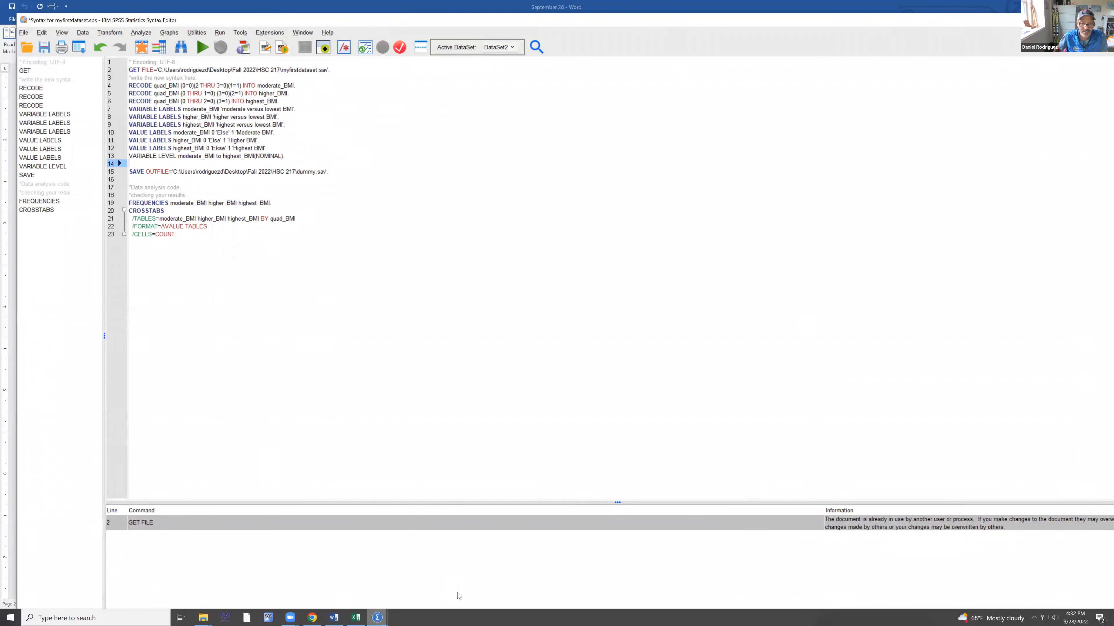
- Inspect the value labels of quad_BMI in the dummy.sav dataset without changing them
{"action": "left_click", "coordinate": [430, 598]}
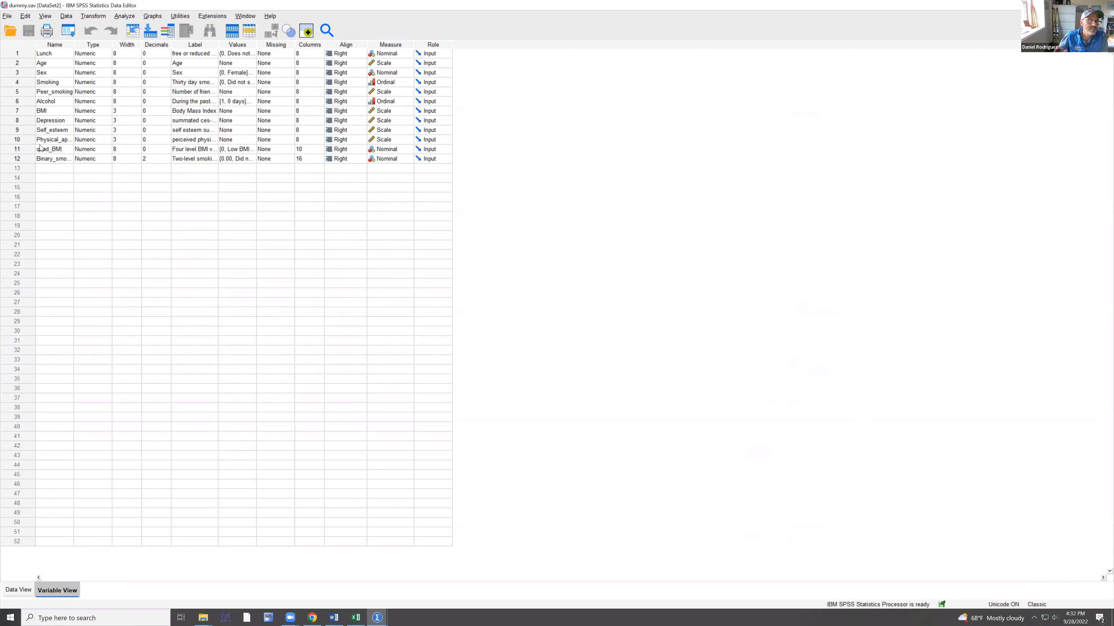
{"action": "left_click", "coordinate": [253, 151]}
{"action": "left_click", "coordinate": [255, 150]}
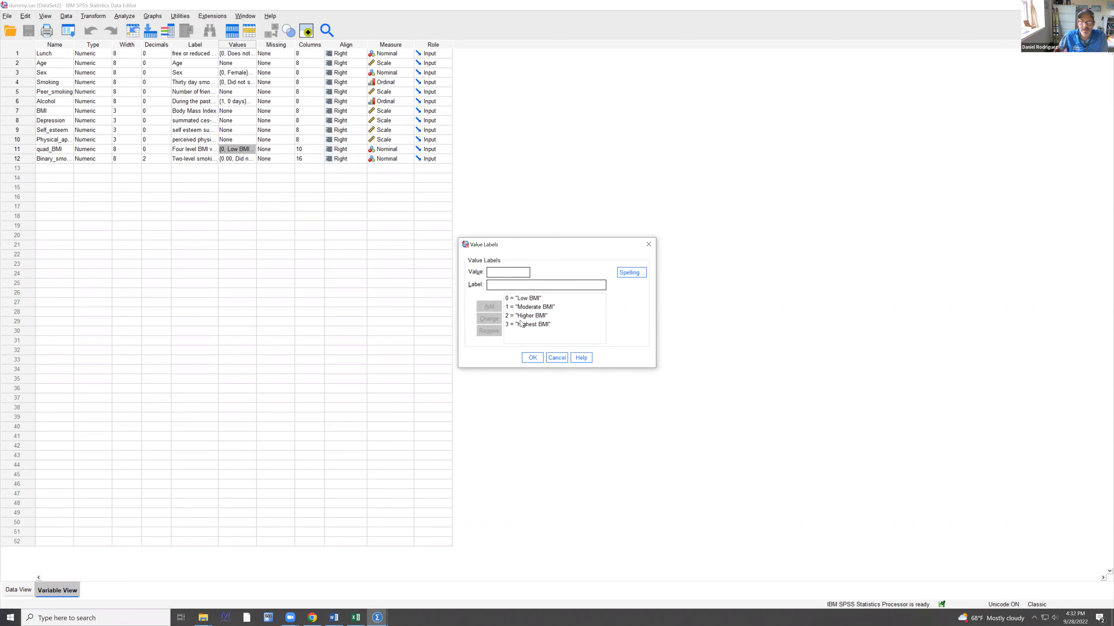
{"action": "left_click", "coordinate": [557, 358]}
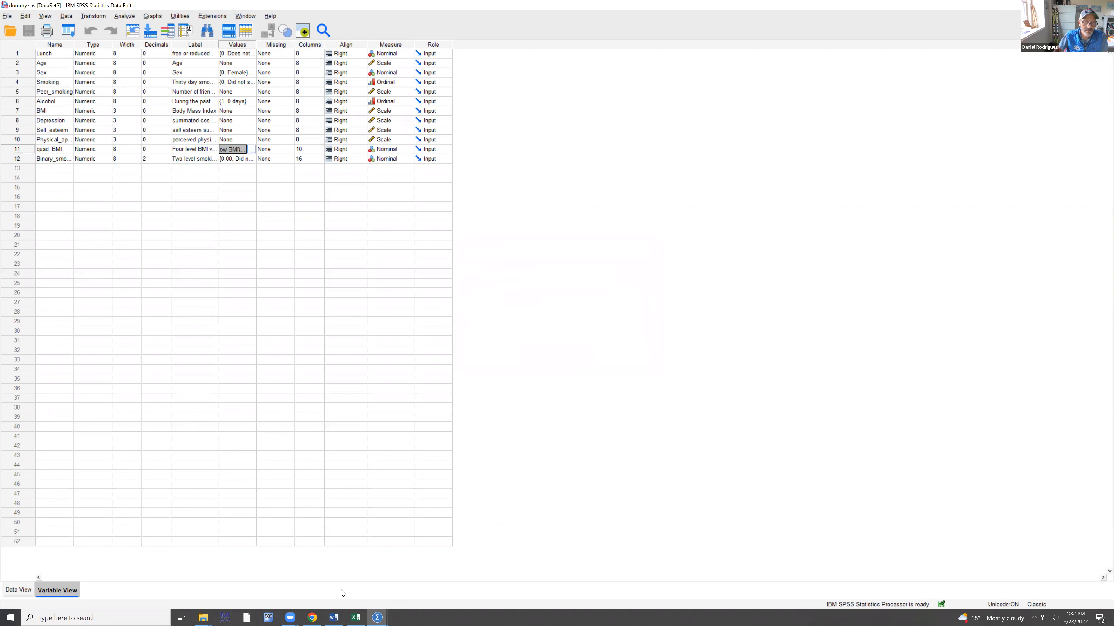
- Switch to the September 28 Word document and highlight the first RECODE command, the one creating moderate_BMI, for review
{"action": "left_click", "coordinate": [335, 616]}
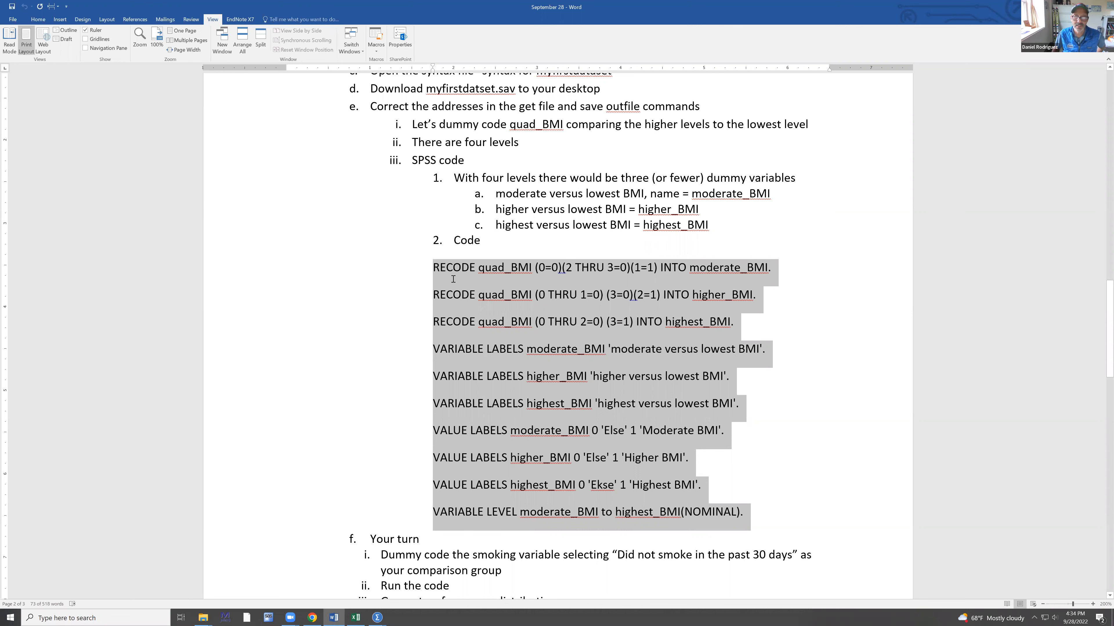
{"action": "left_click", "coordinate": [440, 269]}
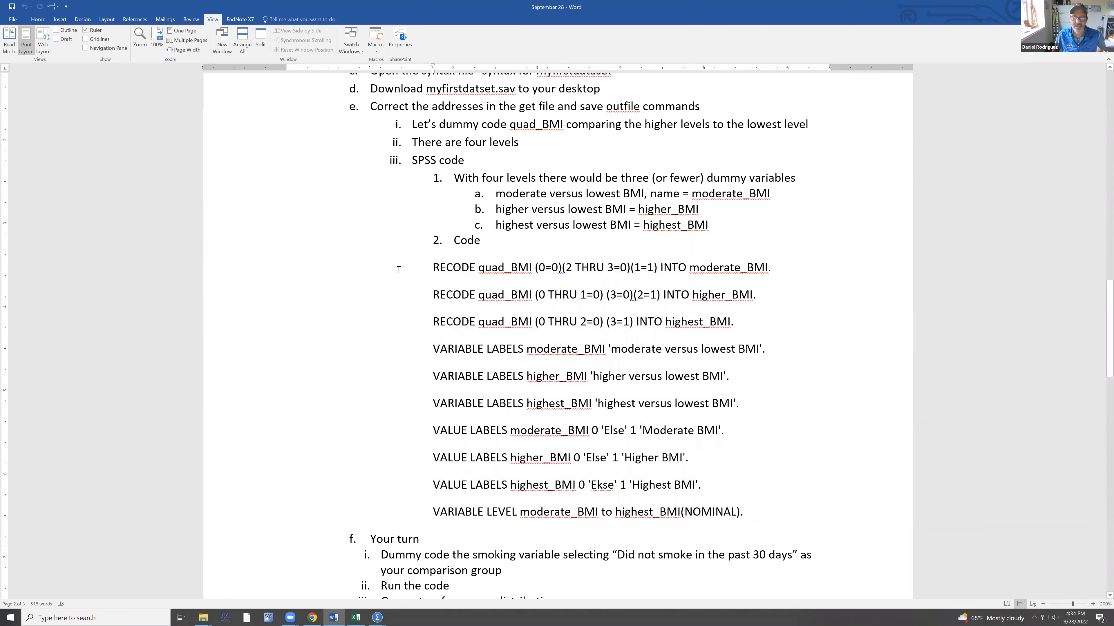
{"action": "left_click_drag", "start_coordinate": [426, 269], "coordinate": [768, 269]}
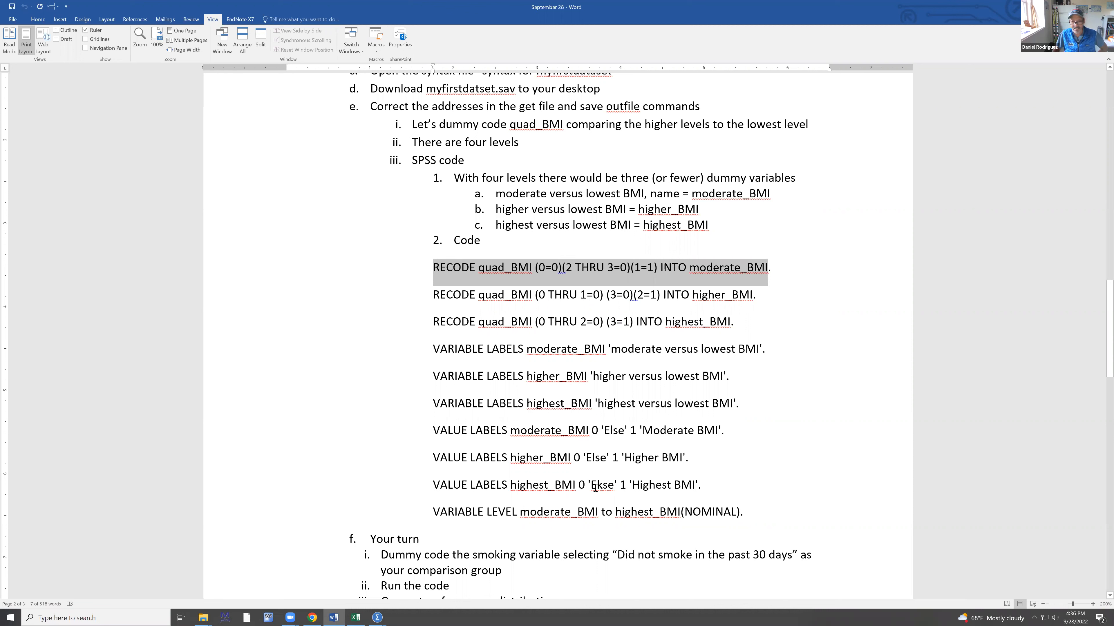
- Correct the misspelled 'Ekse' to 'Else' in the document's VALUE LABELS highest_BMI line
{"action": "left_click_drag", "start_coordinate": [595, 486], "coordinate": [602, 500]}
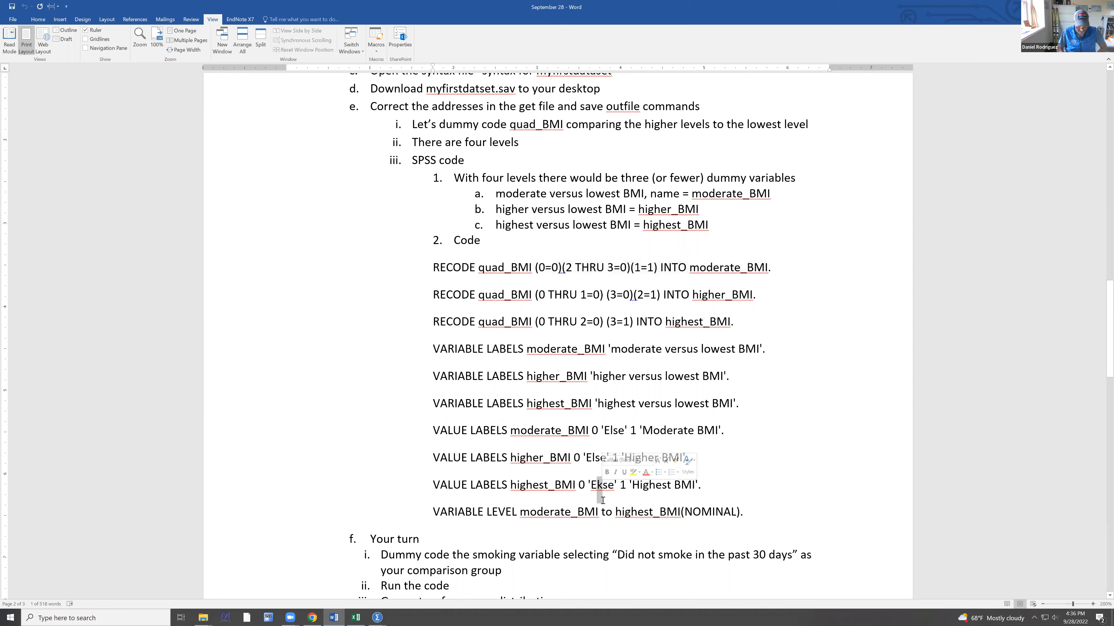
{"action": "type", "text": "l"}
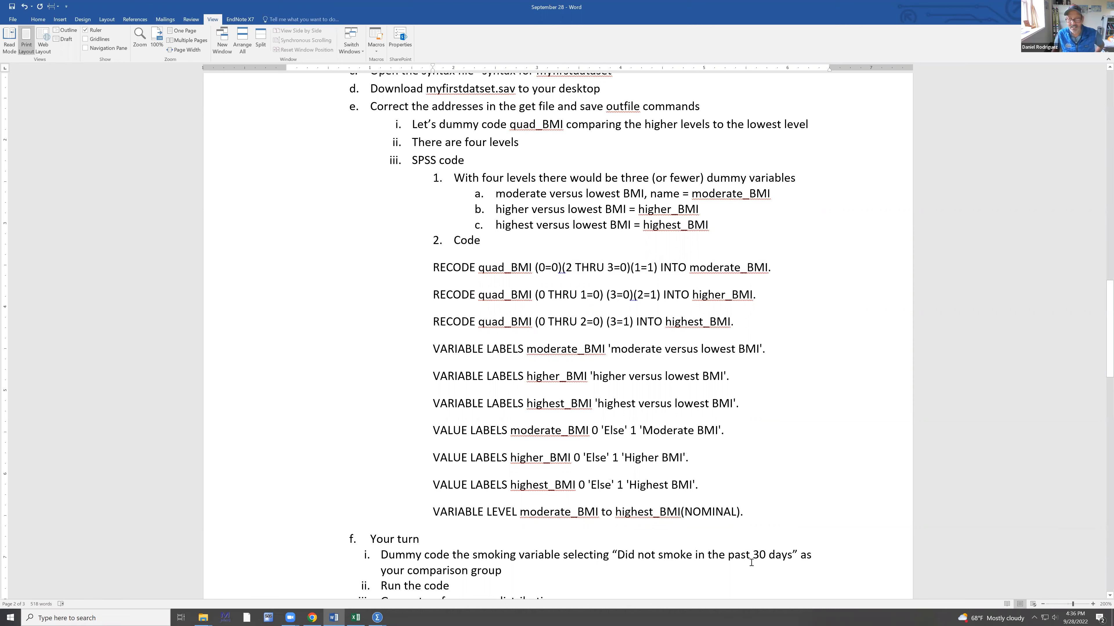
{"action": "scroll", "coordinate": [614, 491], "scroll_direction": "down", "scroll_amount": 2}
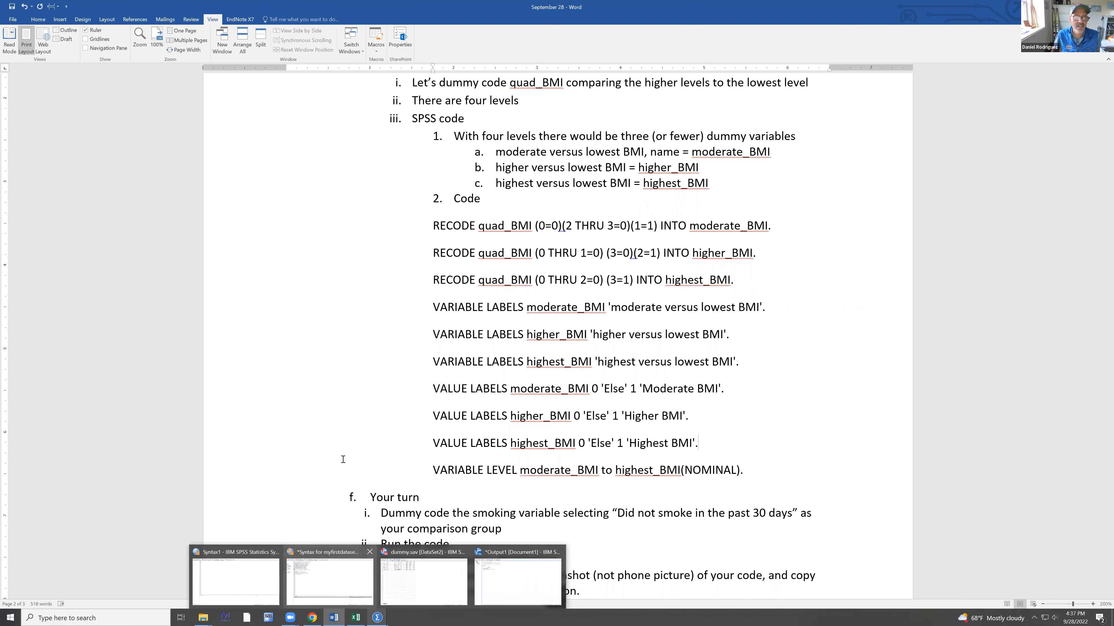
- Run the myfirstdataset syntax from line 1 to a breakpoint at the line 17 data analysis comment, and view the variable list of dummy.sav
{"action": "left_click", "coordinate": [372, 569]}
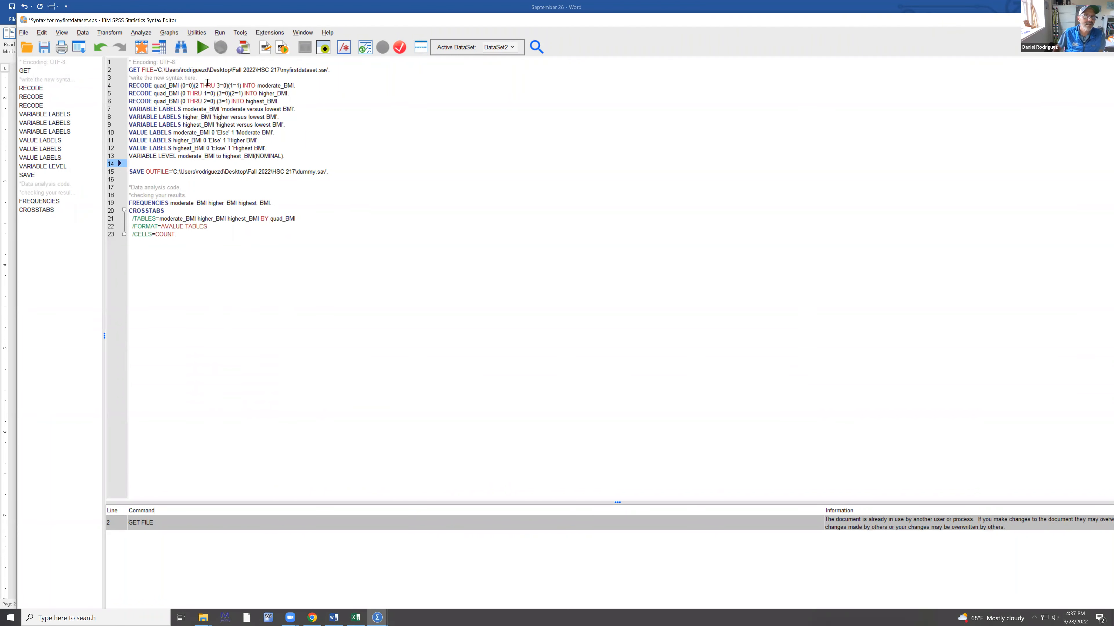
{"action": "left_click_drag", "start_coordinate": [188, 61], "coordinate": [330, 172]}
{"action": "left_click", "coordinate": [208, 51]}
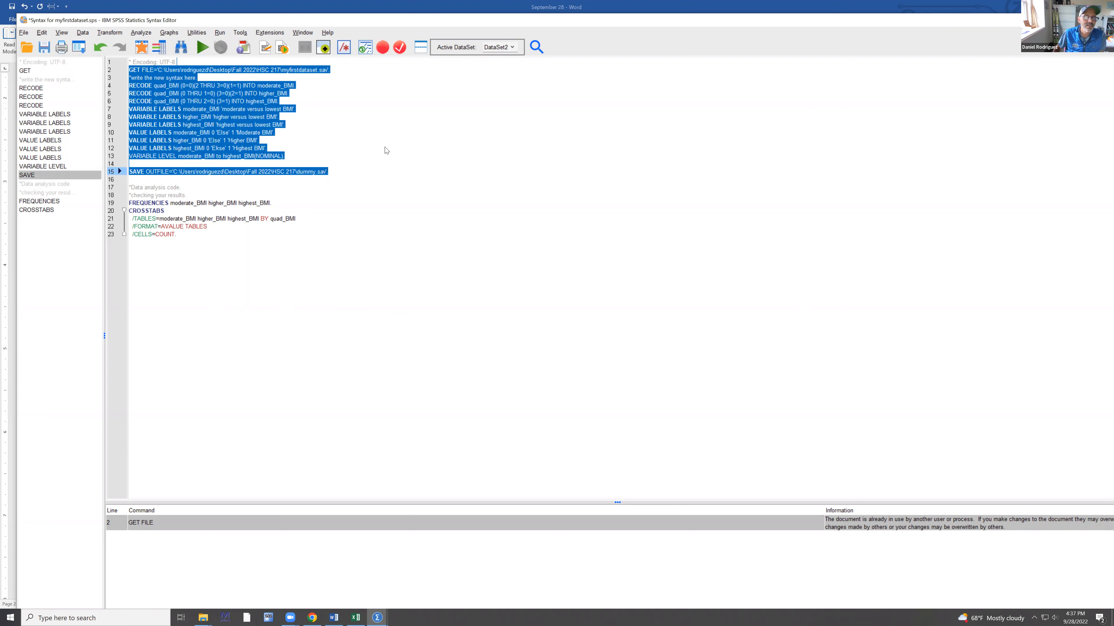
{"action": "left_click", "coordinate": [194, 62]}
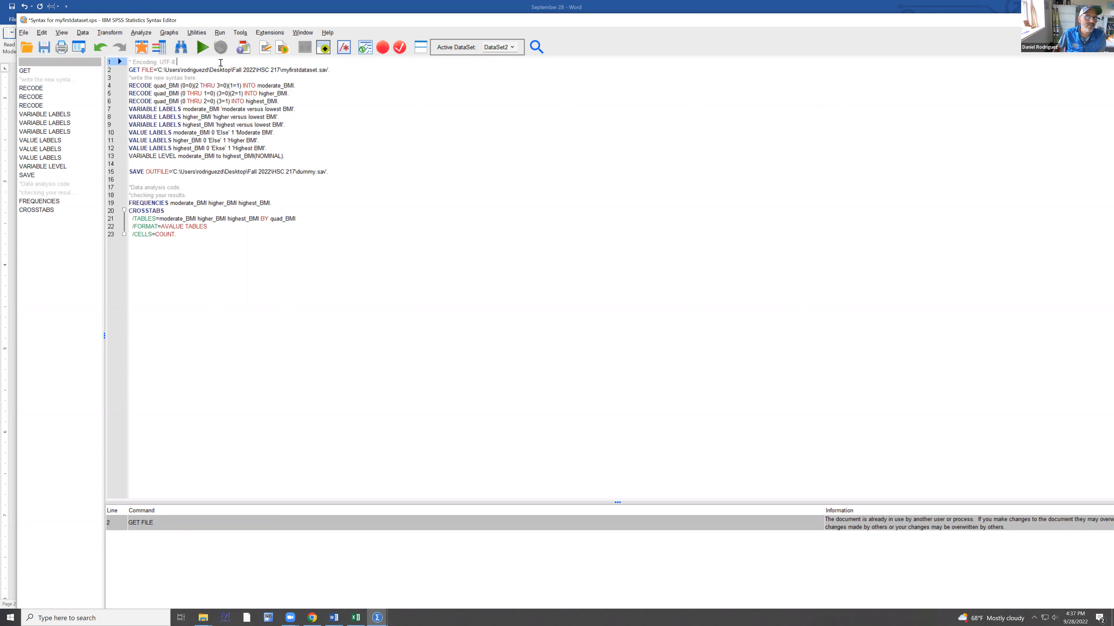
{"action": "left_click", "coordinate": [122, 188]}
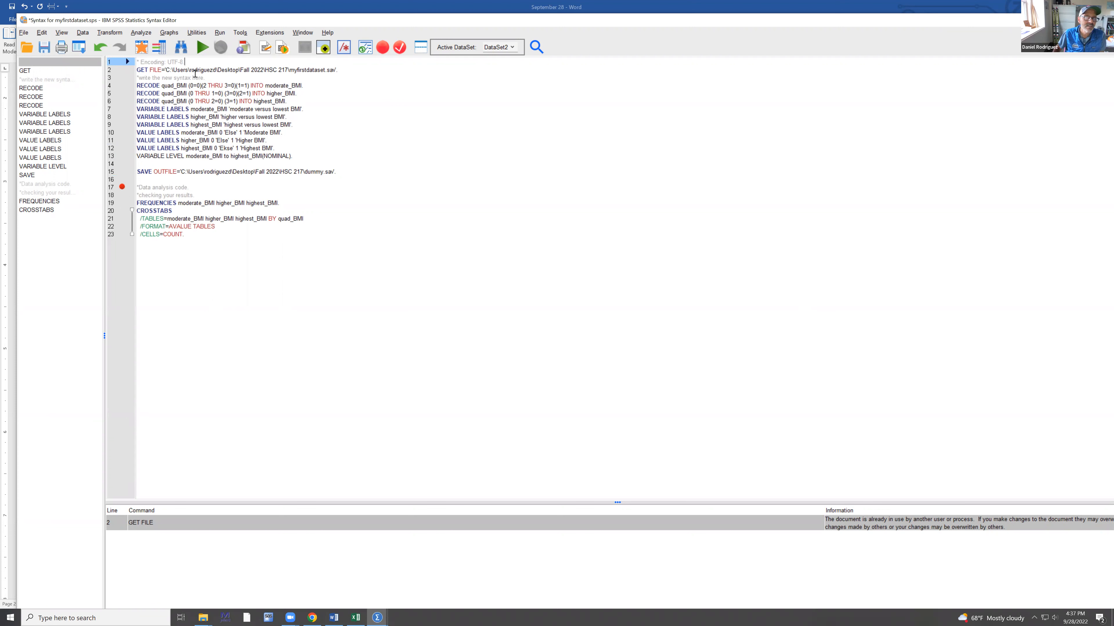
{"action": "left_click", "coordinate": [219, 34]}
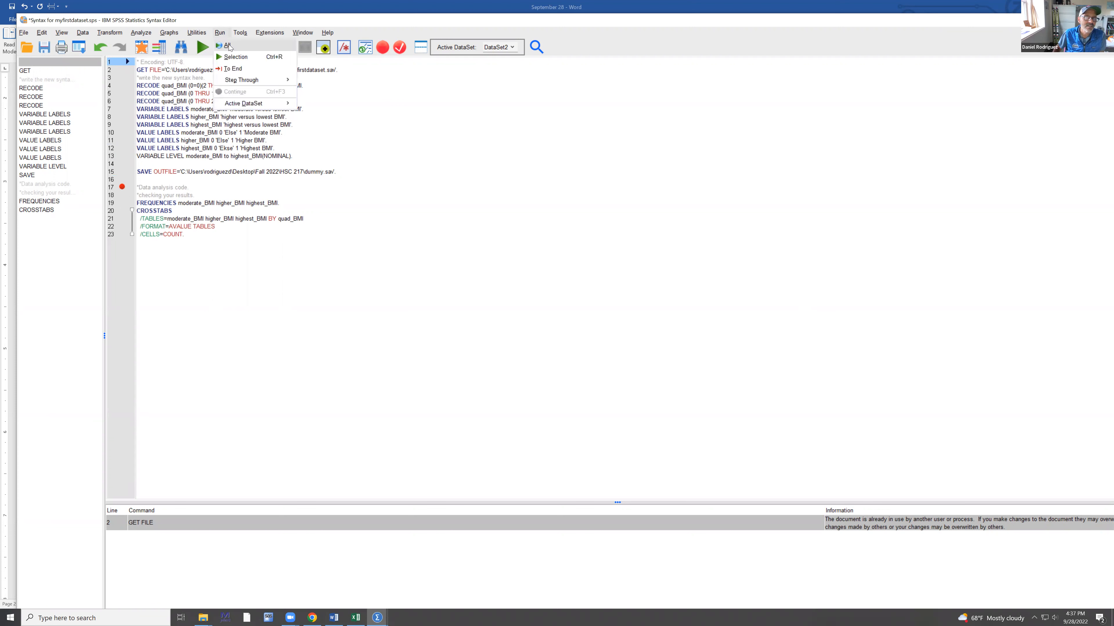
{"action": "left_click", "coordinate": [232, 69]}
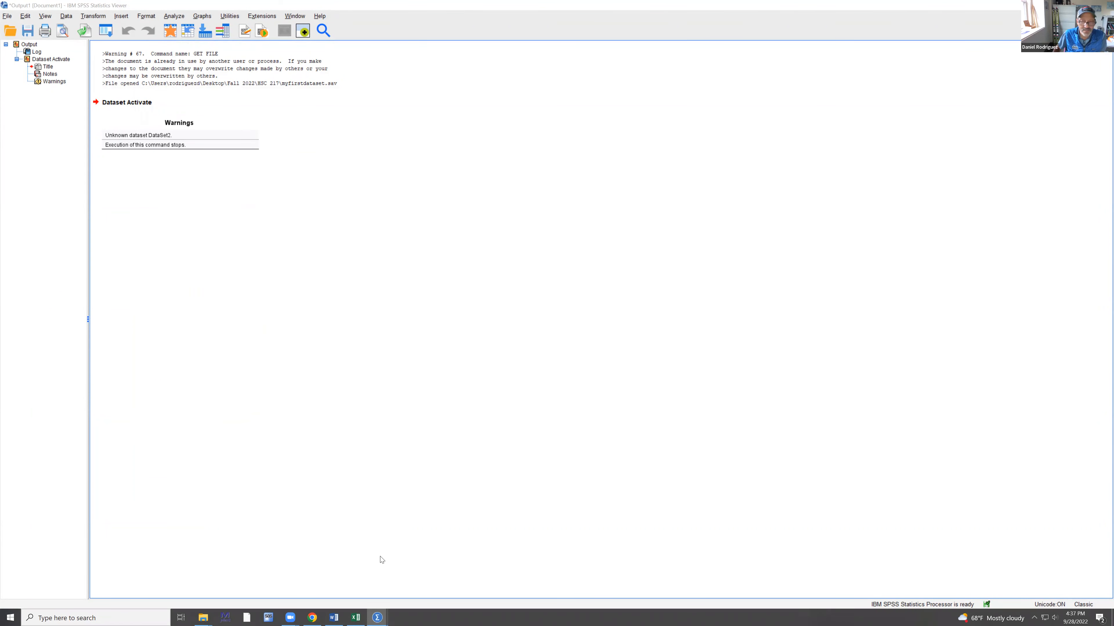
{"action": "left_click", "coordinate": [380, 616]}
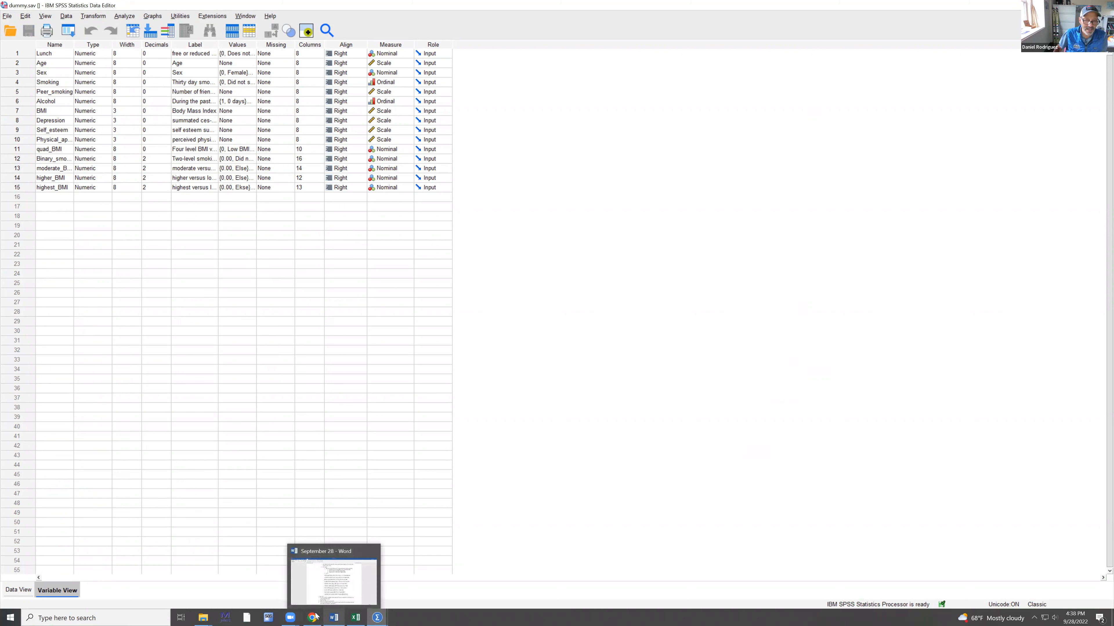
- Return to the myfirstdataset syntax and run only the FREQUENCIES command for moderate_BMI, higher_BMI and highest_BMI
{"action": "mouse_move", "coordinate": [377, 617]}
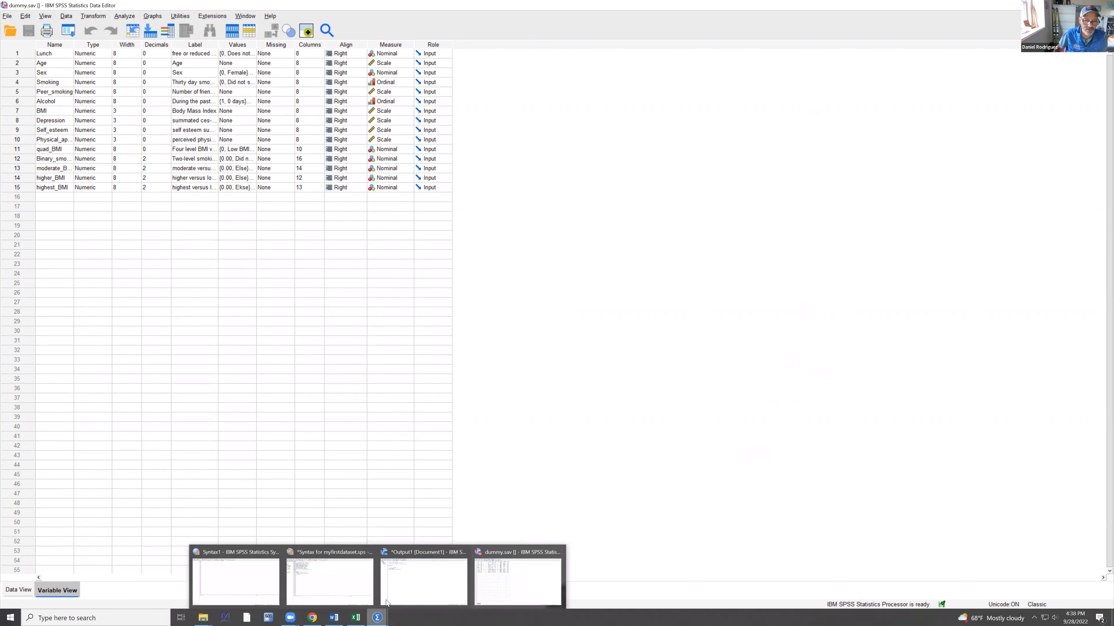
{"action": "left_click", "coordinate": [329, 580]}
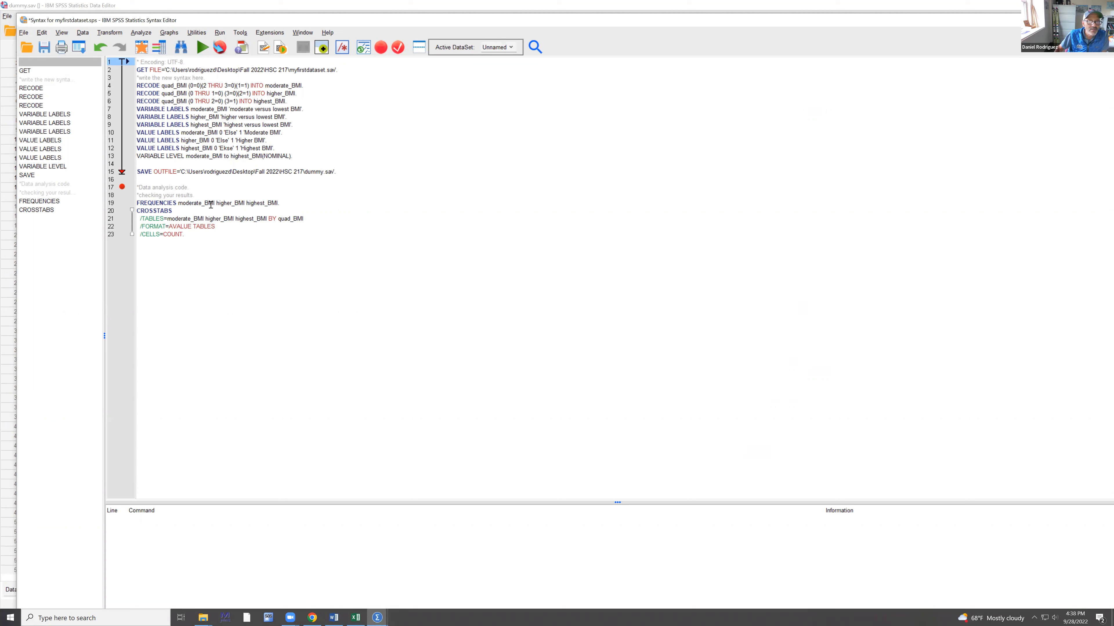
{"action": "left_click_drag", "start_coordinate": [279, 203], "coordinate": [136, 203]}
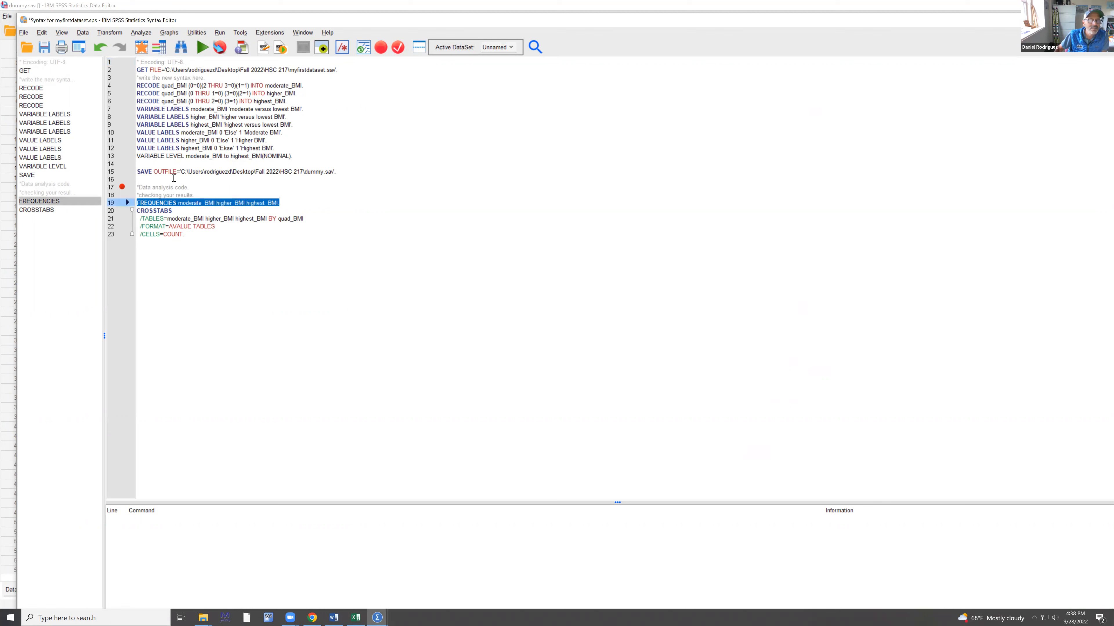
{"action": "left_click", "coordinate": [197, 48]}
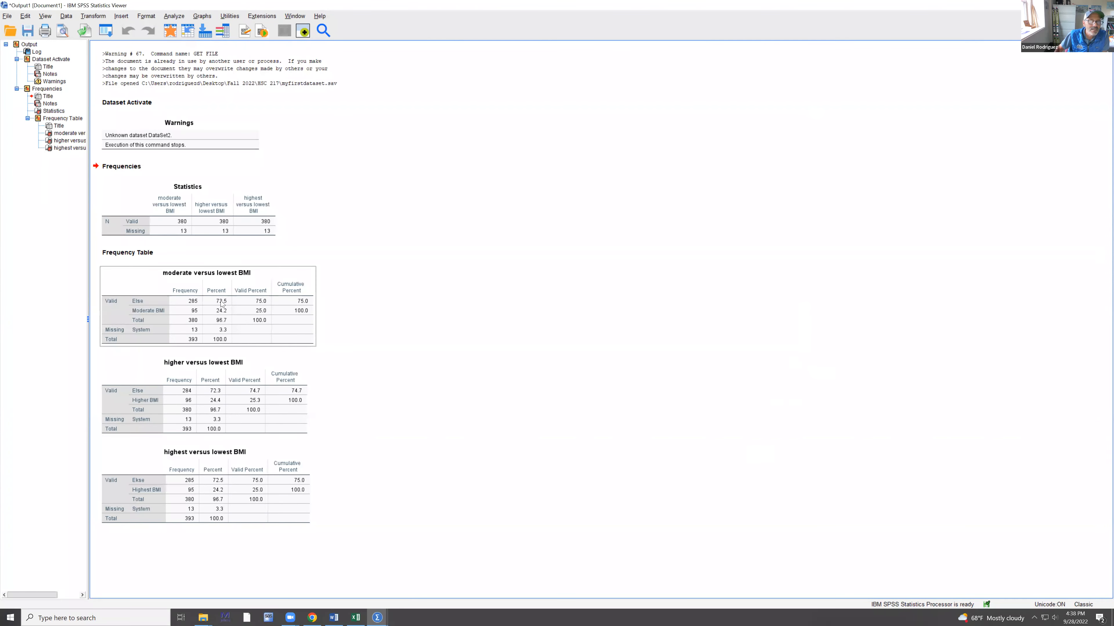
- Examine the valid and missing counts and the frequency table of each of the three dummy variables
{"action": "left_click", "coordinate": [185, 227]}
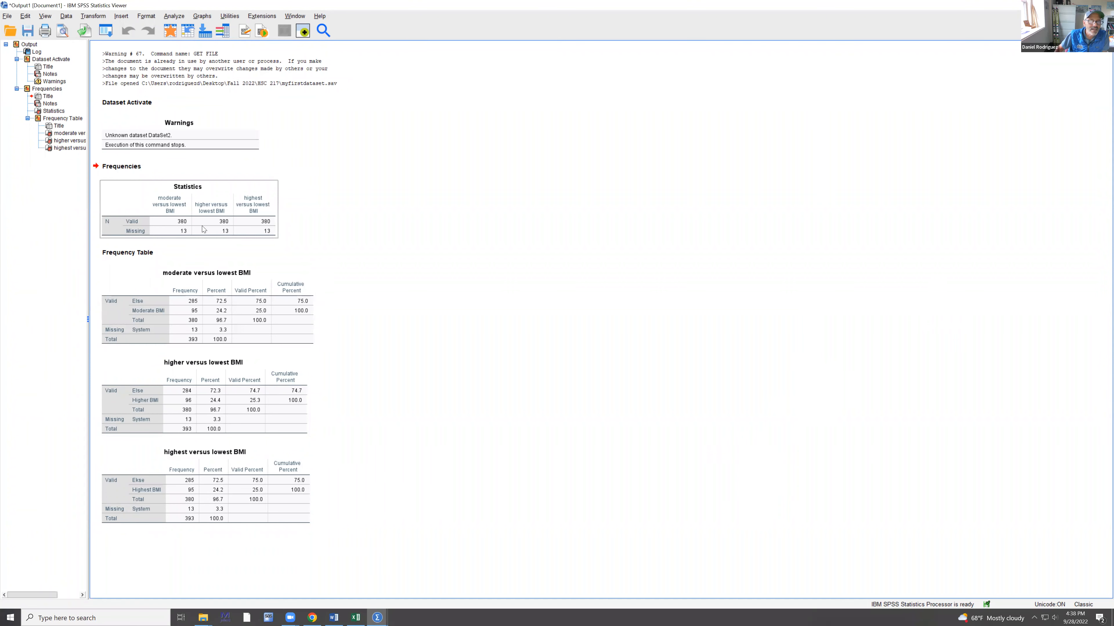
{"action": "left_click", "coordinate": [185, 310]}
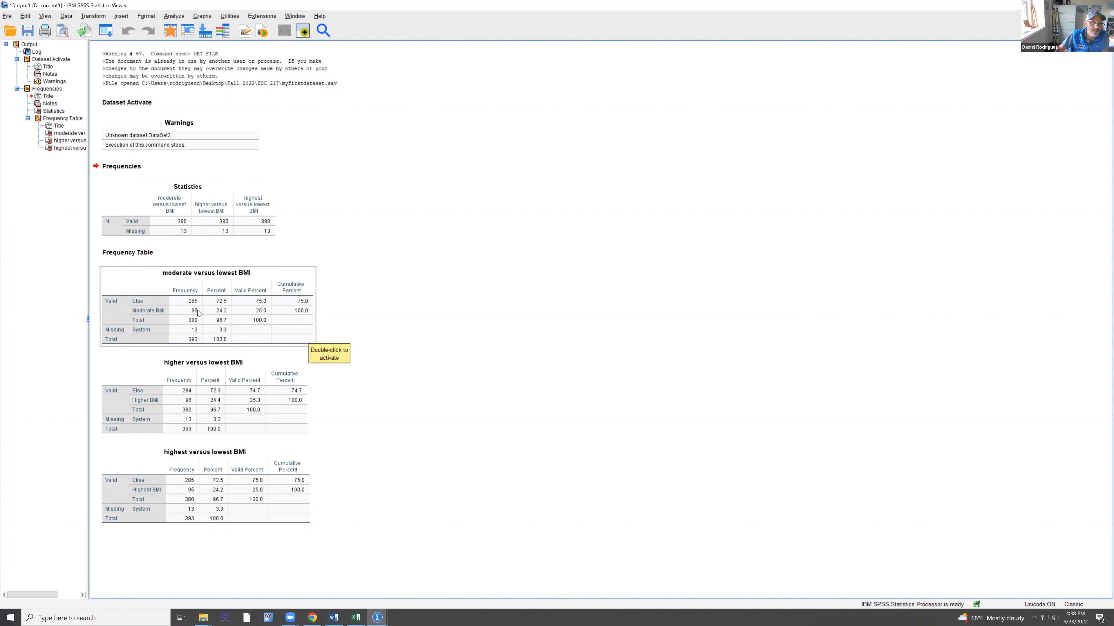
{"action": "left_click", "coordinate": [197, 404]}
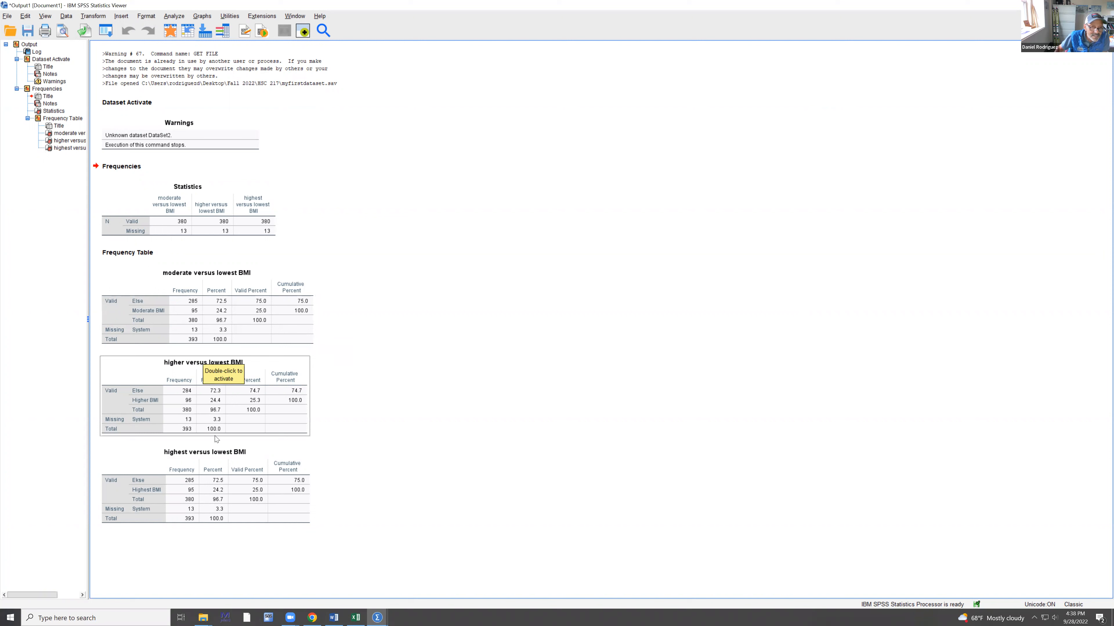
{"action": "left_click", "coordinate": [204, 504]}
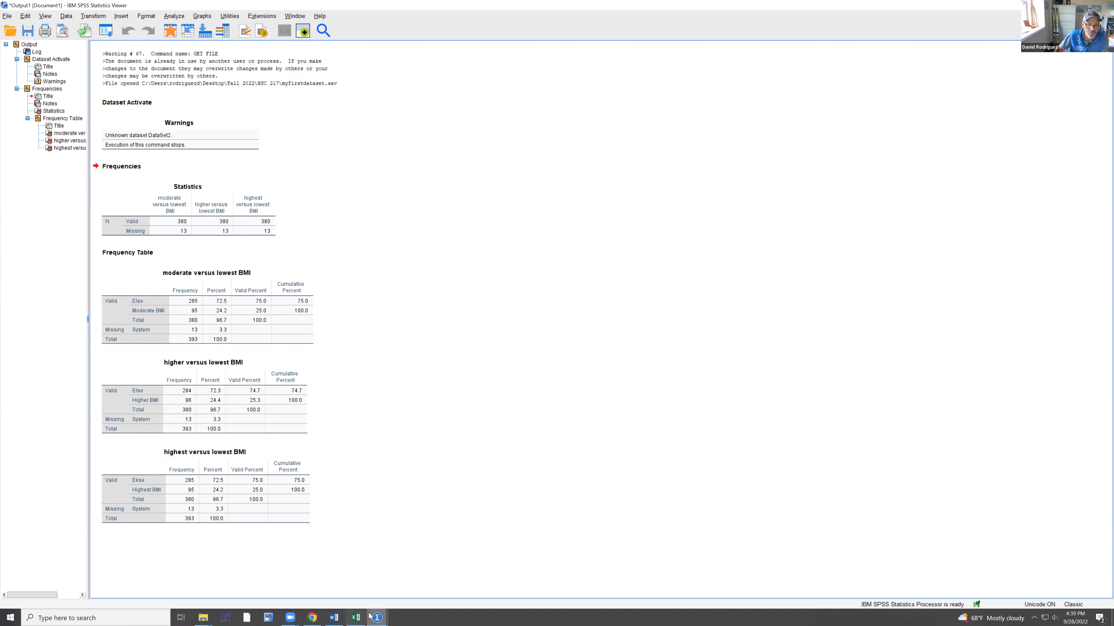
- Run only the CROSSTABS command from the syntax file, crossing the three dummy variables with quad_BMI
{"action": "mouse_move", "coordinate": [376, 617]}
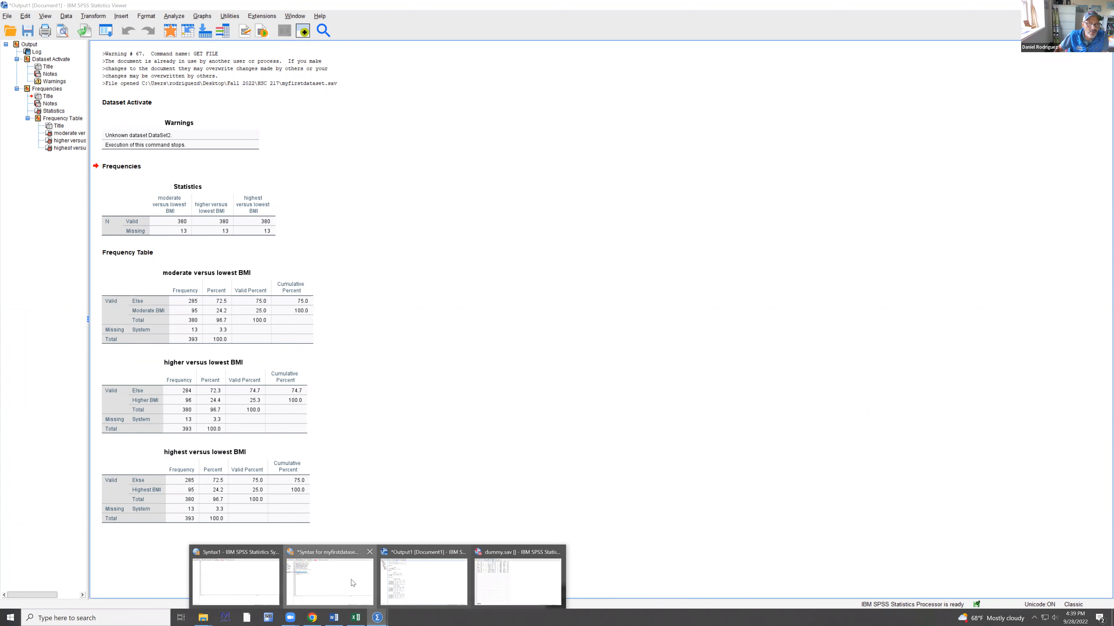
{"action": "left_click", "coordinate": [355, 583]}
{"action": "left_click", "coordinate": [195, 254]}
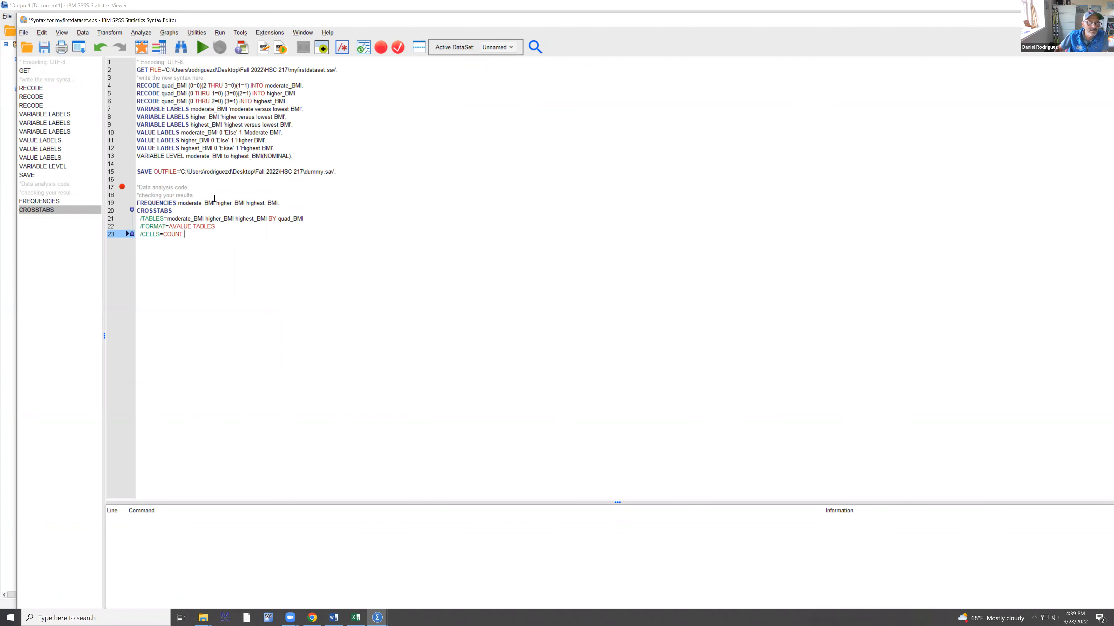
{"action": "left_click_drag", "start_coordinate": [139, 212], "coordinate": [198, 234]}
{"action": "left_click", "coordinate": [200, 47]}
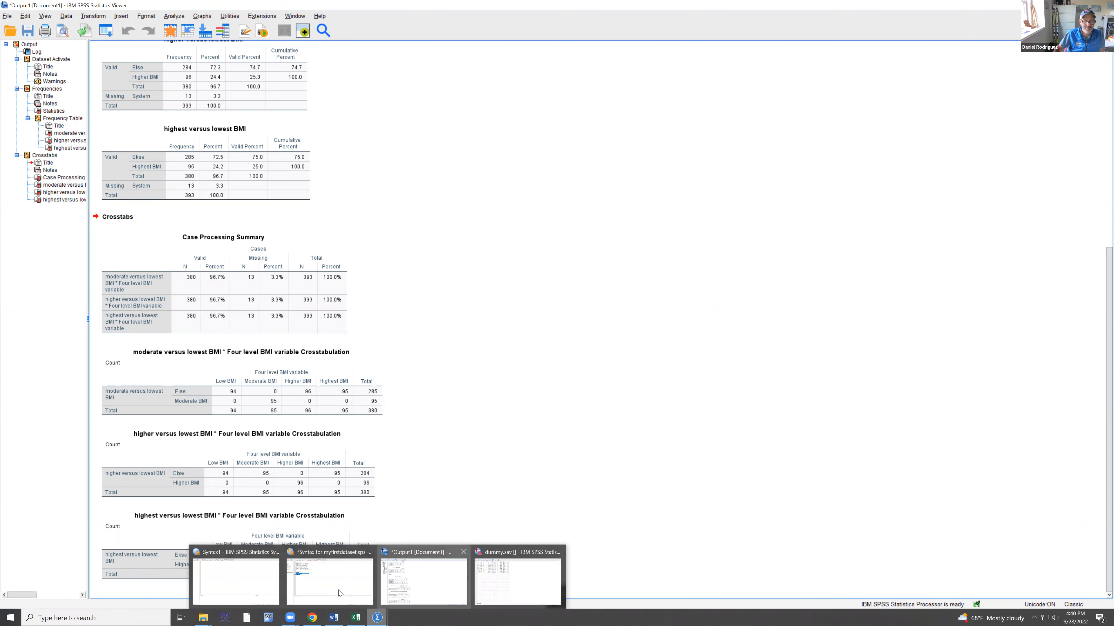
{"action": "mouse_move", "coordinate": [341, 615]}
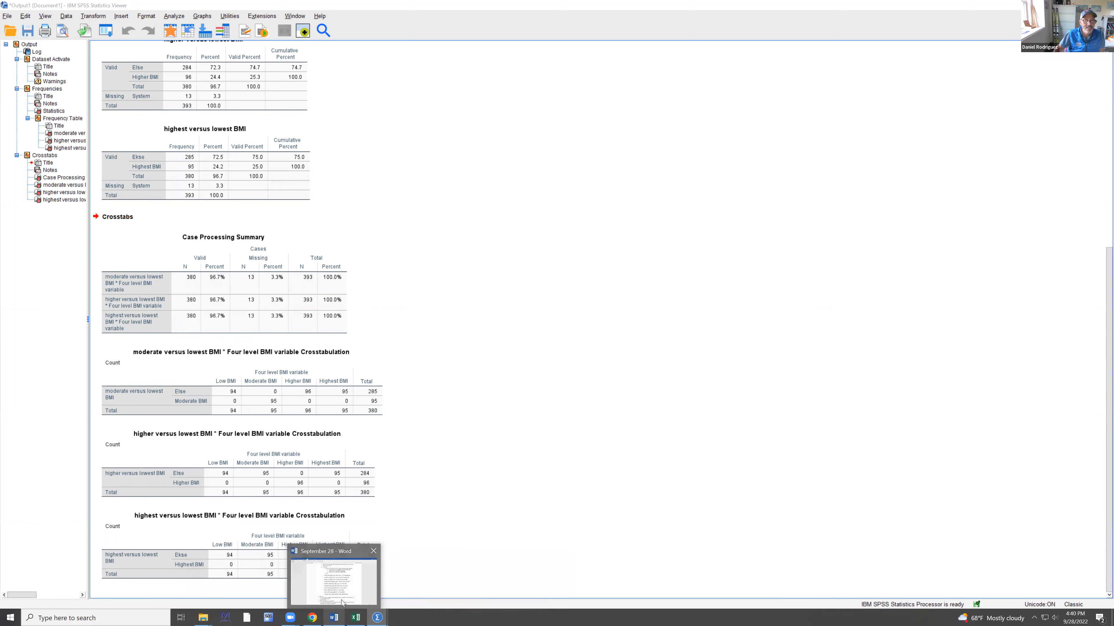
- Switch to the September 28 Word document and read the Your turn assignment on dummy coding the smoking variable
{"action": "left_click", "coordinate": [342, 570]}
{"action": "scroll", "coordinate": [506, 317], "scroll_direction": "down", "scroll_amount": 3}
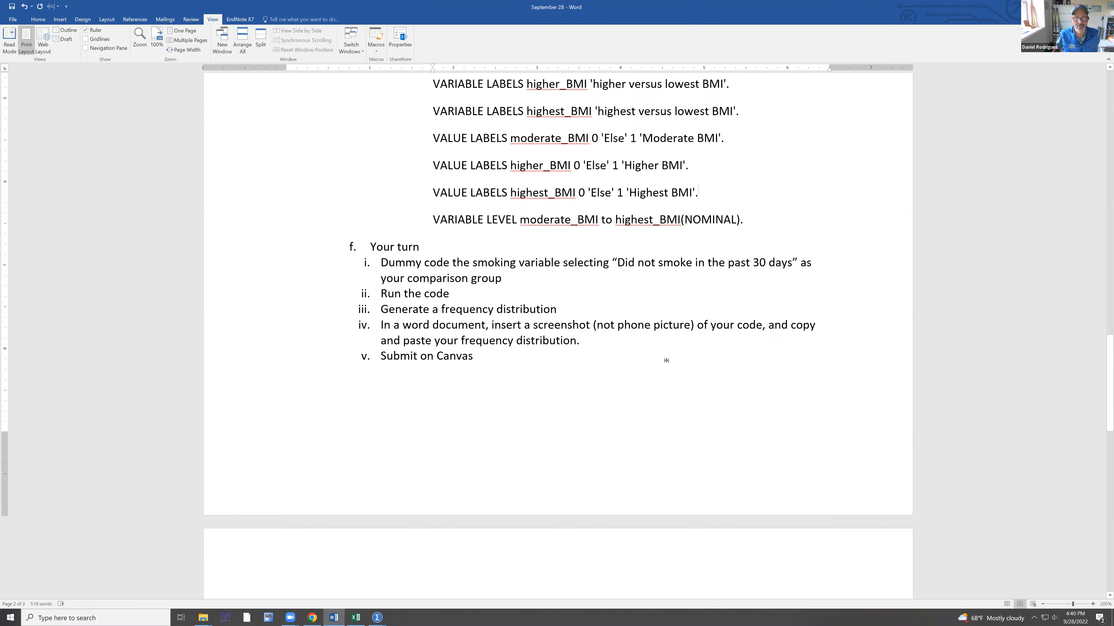
{"action": "scroll", "coordinate": [668, 362], "scroll_direction": "down", "scroll_amount": 3}
{"action": "scroll", "coordinate": [667, 360], "scroll_direction": "up", "scroll_amount": 4}
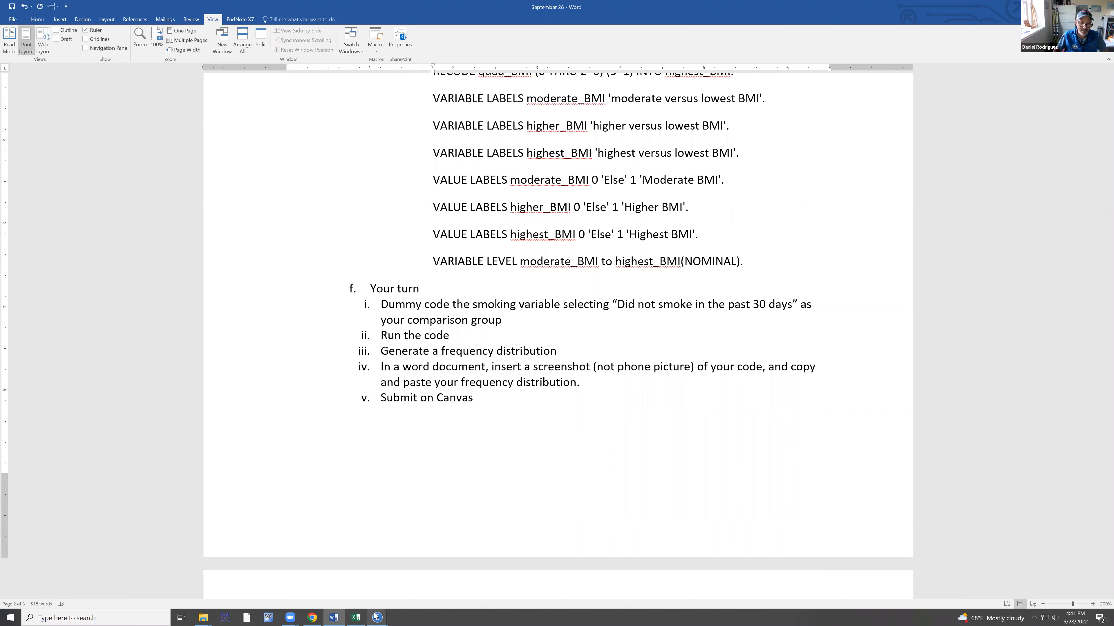
- Go to the dummy.sav variable list in SPSS and review the value labels of the Smoking variable without changing them
{"action": "mouse_move", "coordinate": [377, 617]}
{"action": "left_click", "coordinate": [351, 588]}
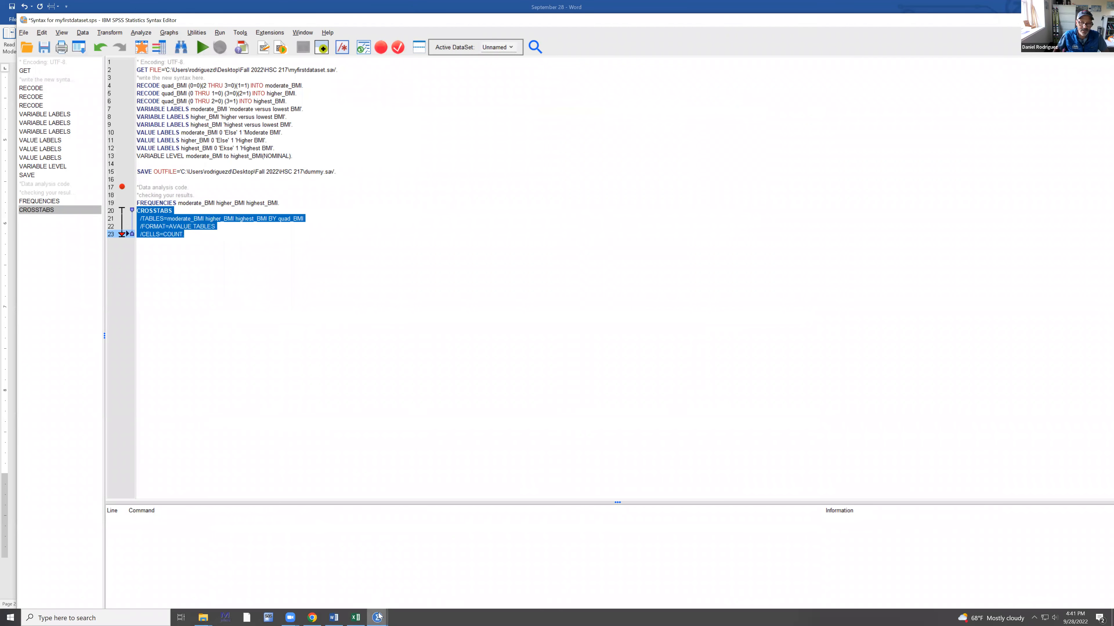
{"action": "mouse_move", "coordinate": [379, 617]}
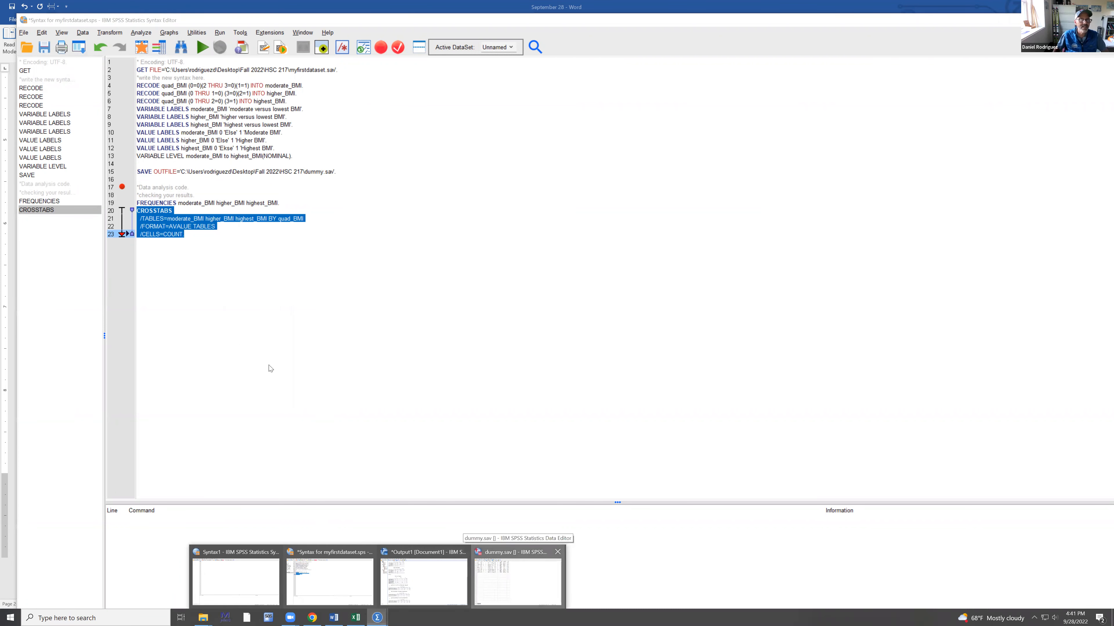
{"action": "left_click", "coordinate": [494, 583]}
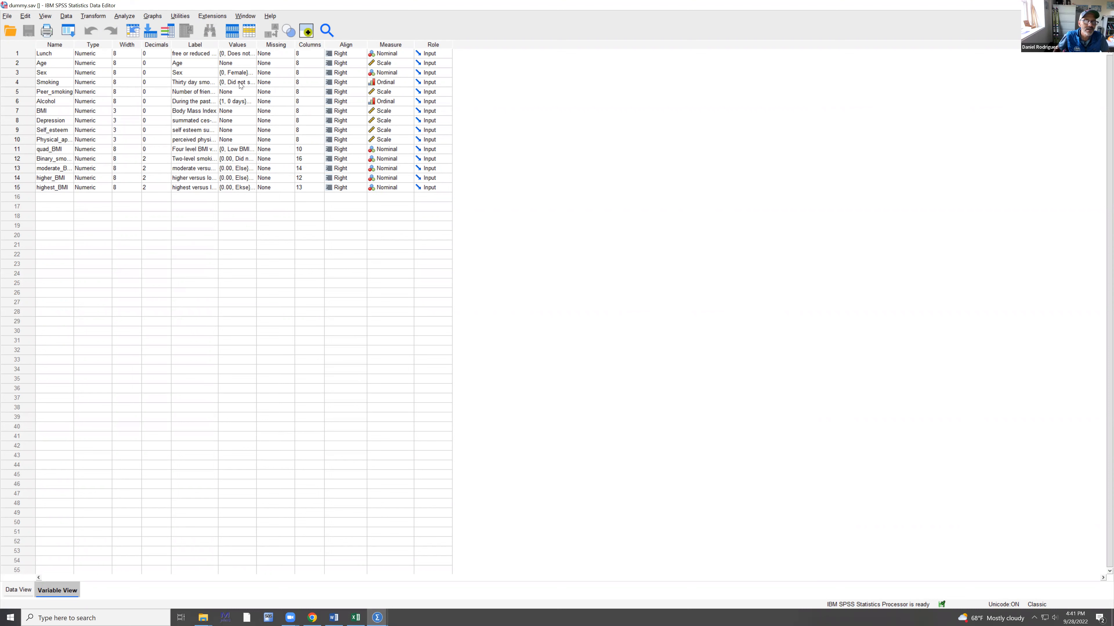
{"action": "double_click", "coordinate": [253, 82]}
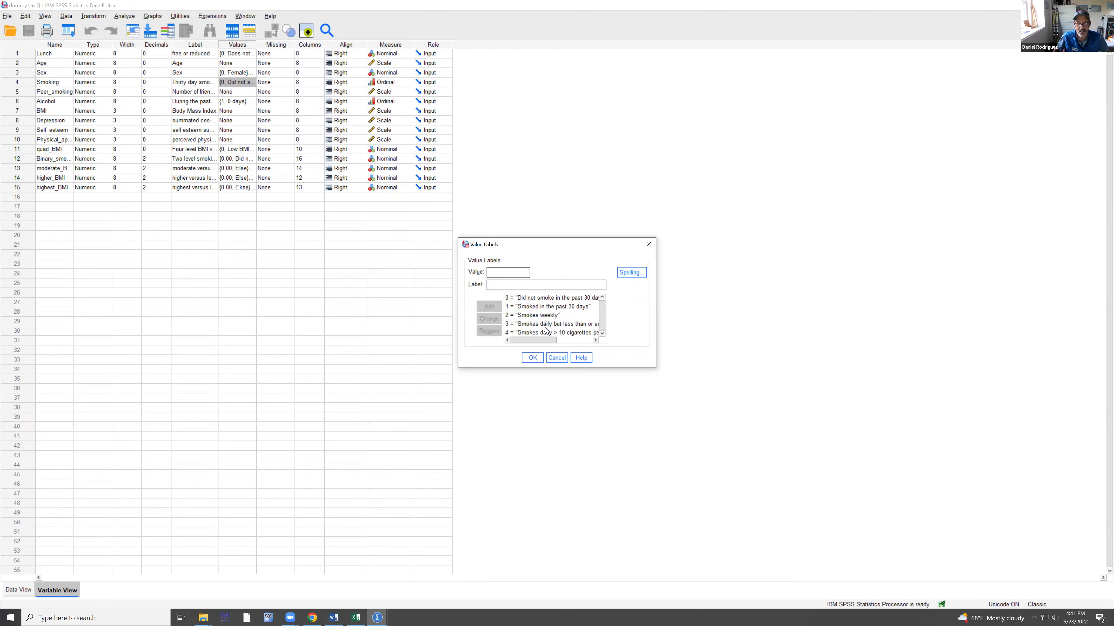
{"action": "mouse_move", "coordinate": [541, 341]}
{"action": "left_mouse_down"}
{"action": "mouse_move", "coordinate": [563, 341]}
{"action": "mouse_move", "coordinate": [535, 340]}
{"action": "left_mouse_up"}
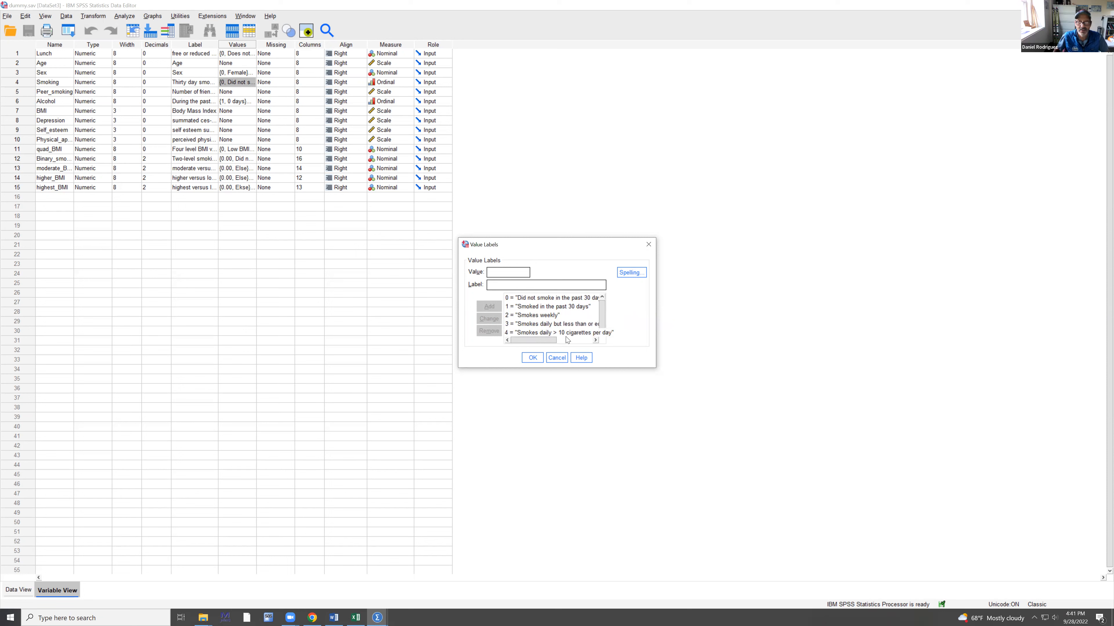
{"action": "left_click", "coordinate": [557, 358]}
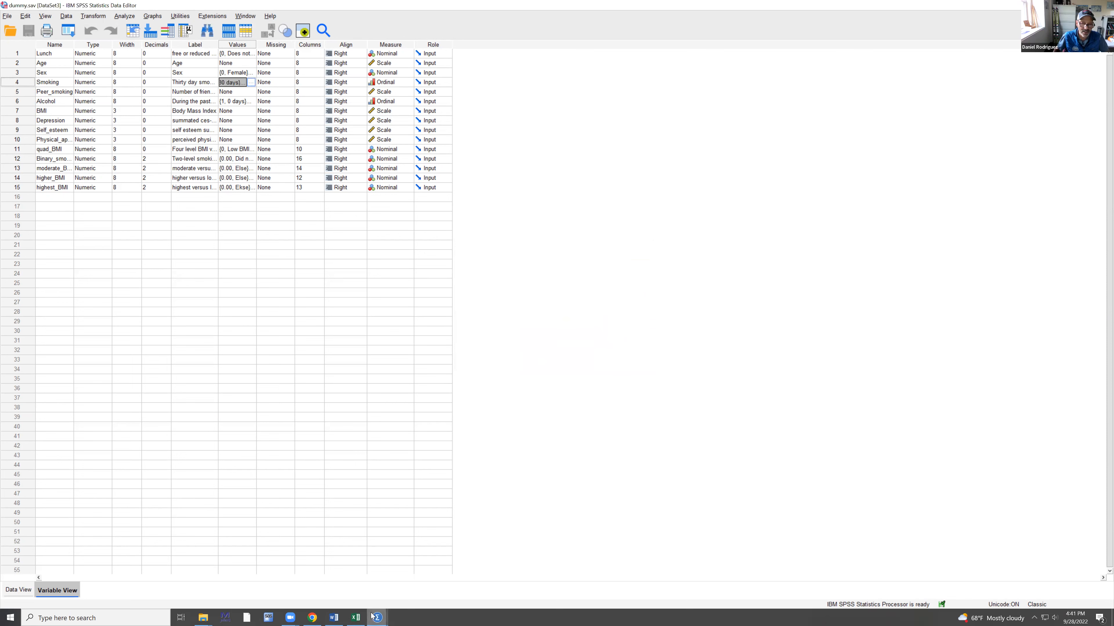
- In the myfirstdataset syntax, add the comment "*smoking dummy code." below the VARIABLE LEVEL command, with a blank line before and after it
{"action": "mouse_move", "coordinate": [363, 616]}
{"action": "left_click", "coordinate": [329, 576]}
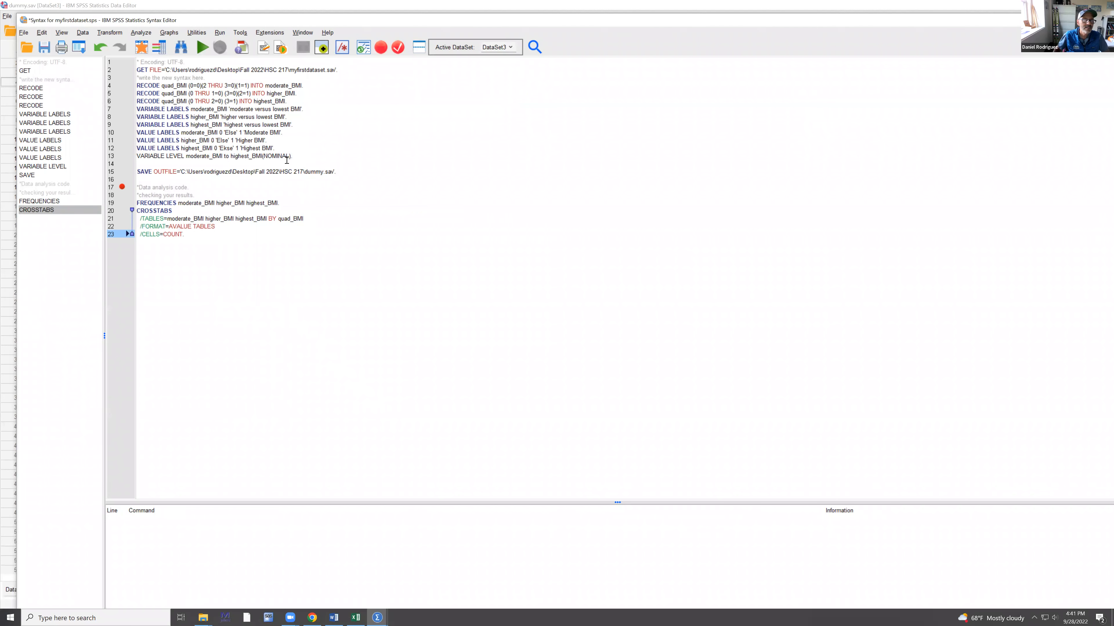
{"action": "left_click", "coordinate": [310, 163]}
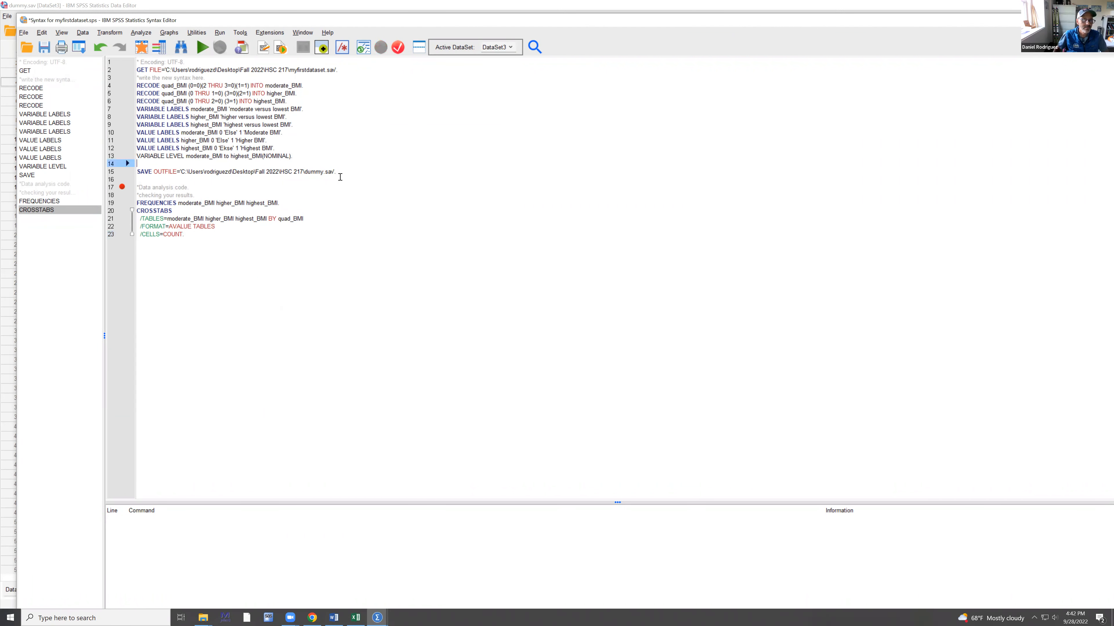
{"action": "type", "text": "*"}
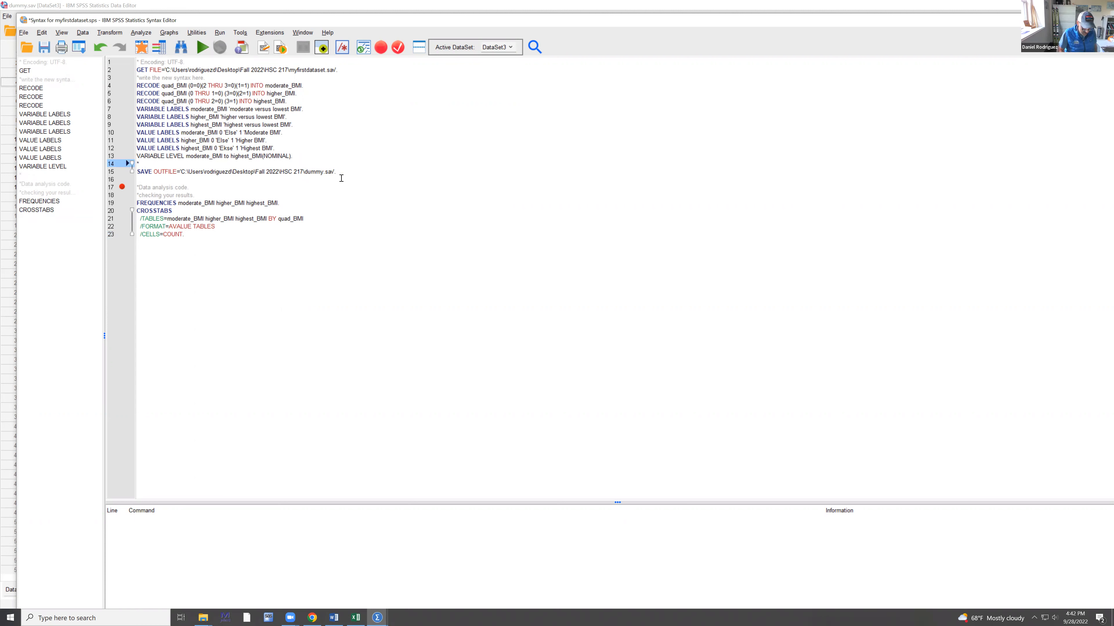
{"action": "type", "text": "smoking dummy code."}
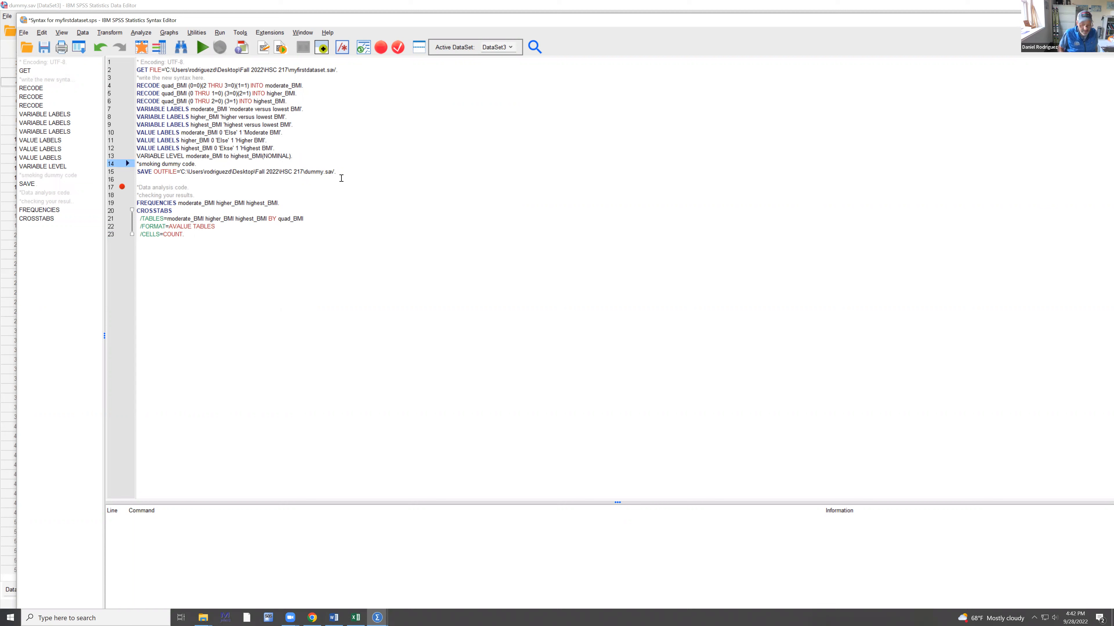
{"action": "key", "text": "Return"}
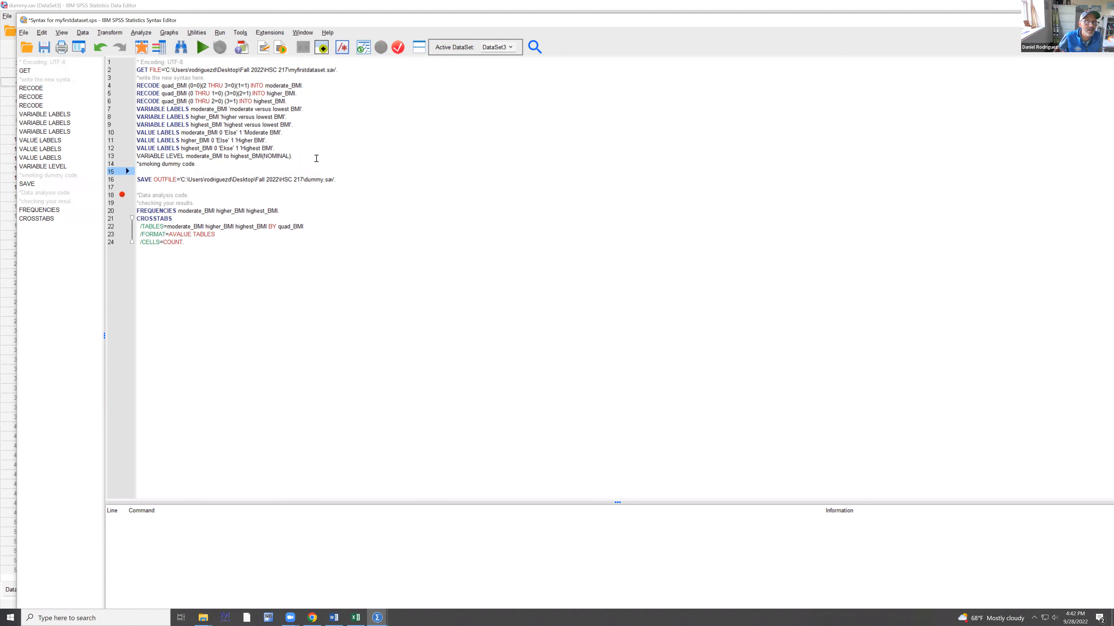
{"action": "left_click", "coordinate": [316, 157]}
{"action": "key", "text": "Return"}
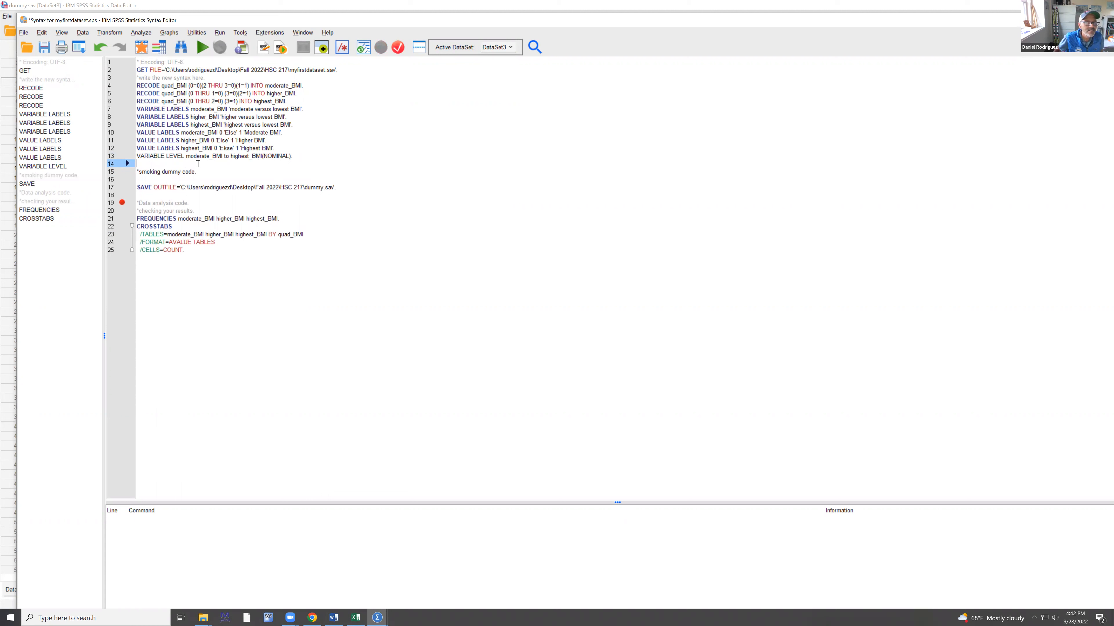
{"action": "left_click", "coordinate": [296, 156]}
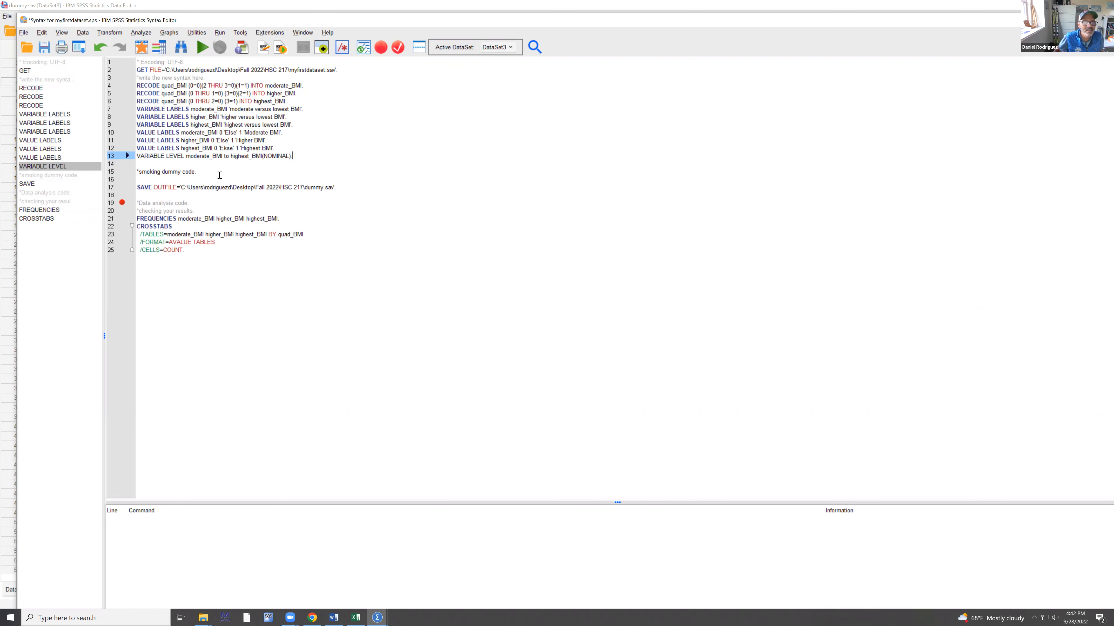
{"action": "left_click", "coordinate": [229, 179]}
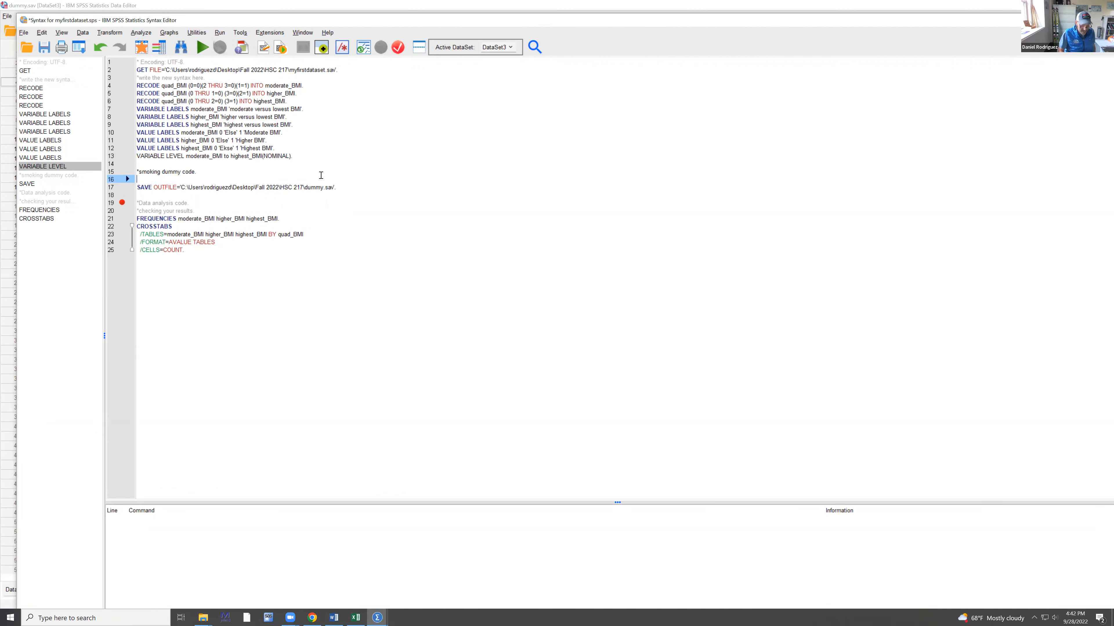
- Below the smoking comment, start a RECODE command for Smoking that maps 0 THRU 3 to 0
{"action": "type", "text": "reco"}
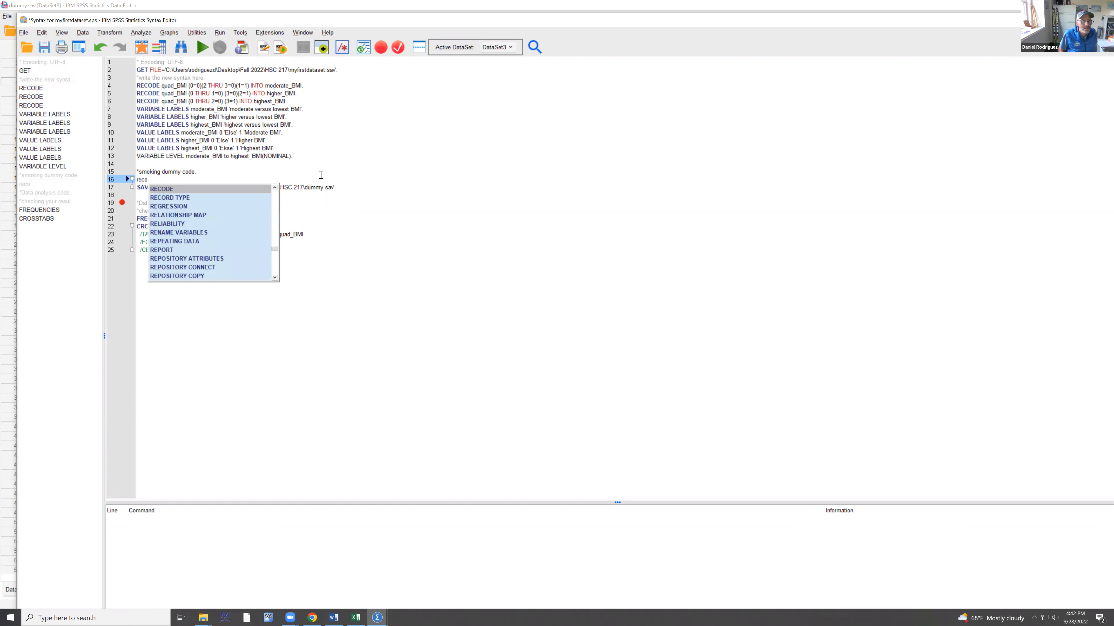
{"action": "key", "text": "Return"}
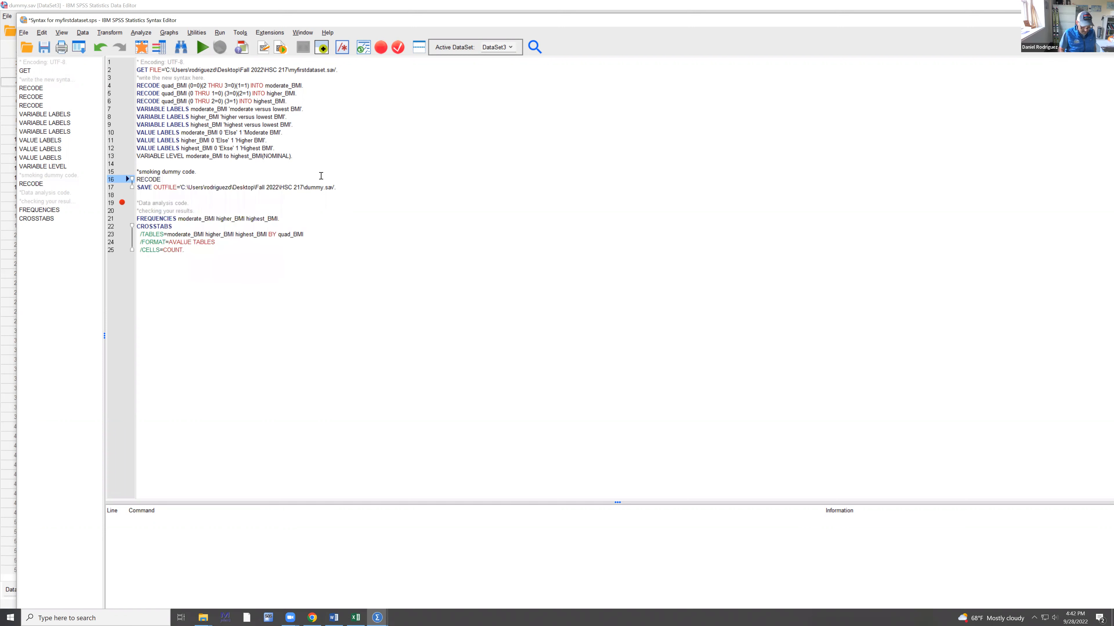
{"action": "type", "text": "smok"}
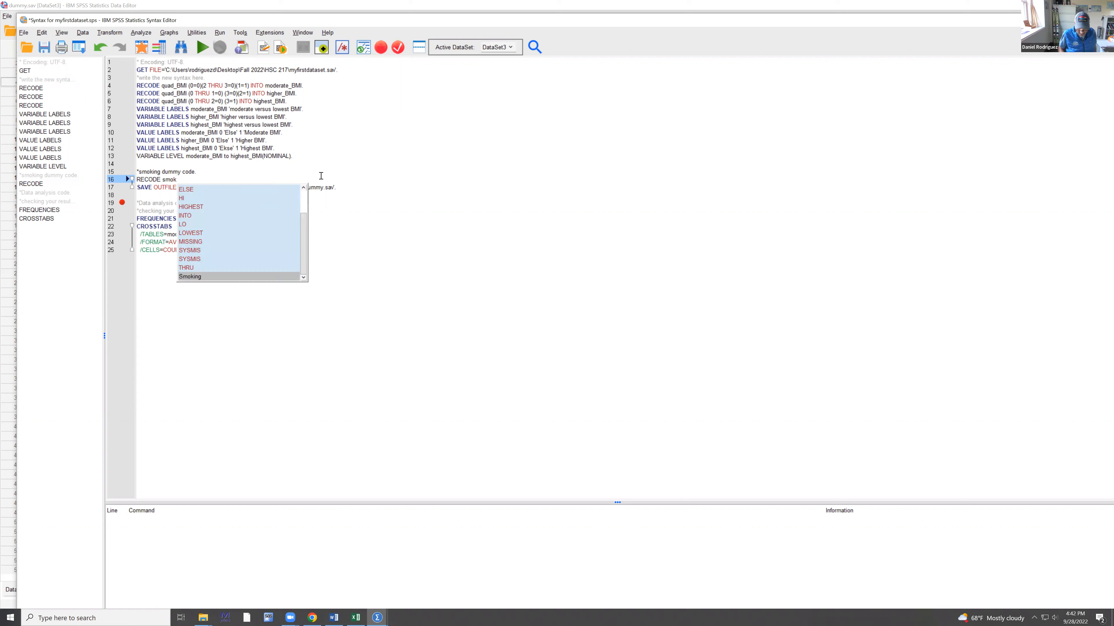
{"action": "key", "text": "Return"}
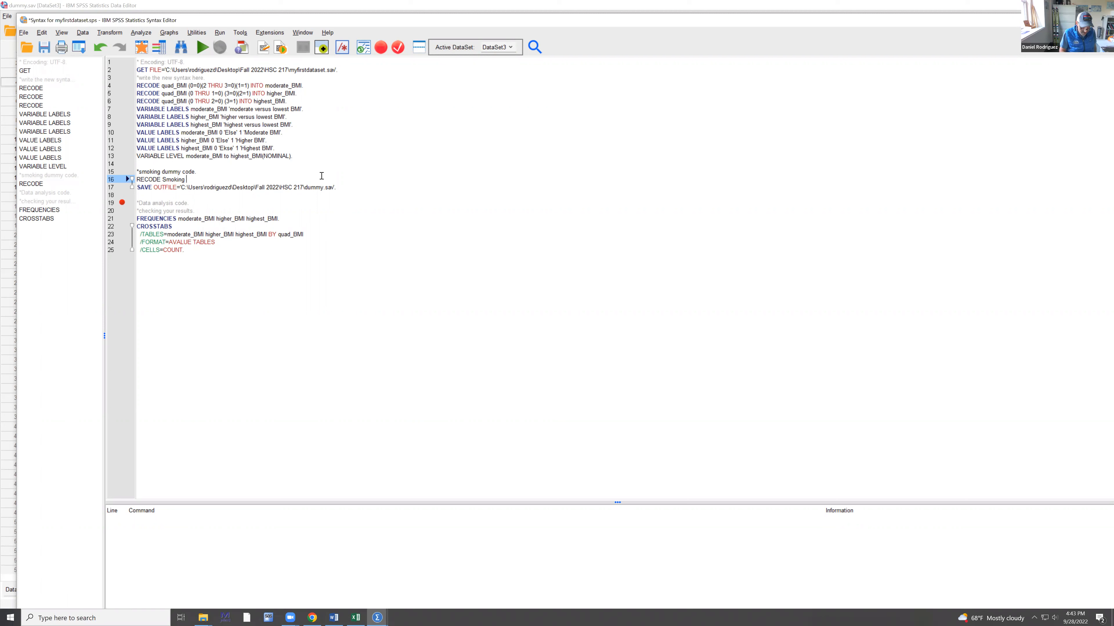
{"action": "type", "text": "("}
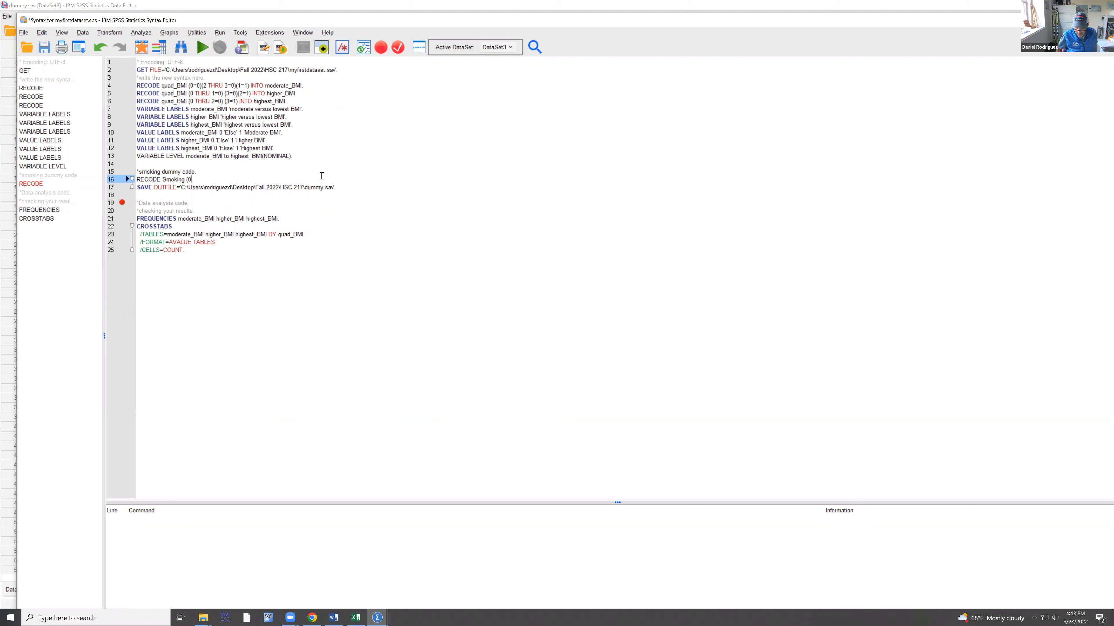
{"action": "type", "text": "0 th"}
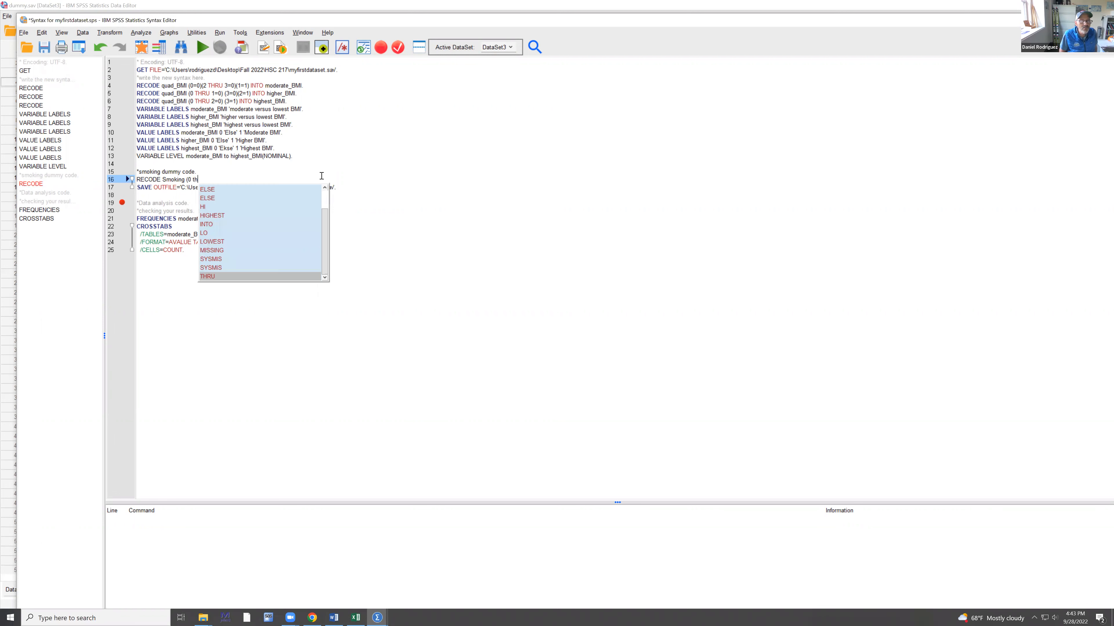
{"action": "key", "text": "Return"}
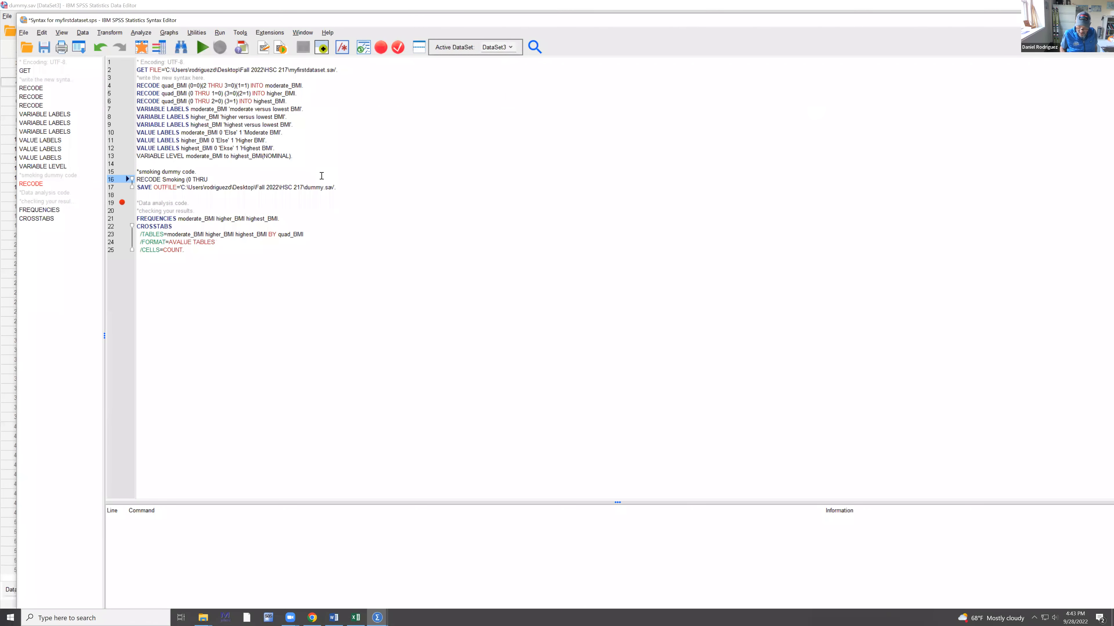
{"action": "type", "text": "2"}
{"action": "key", "text": "BackSpace"}
{"action": "type", "text": "2=0"}
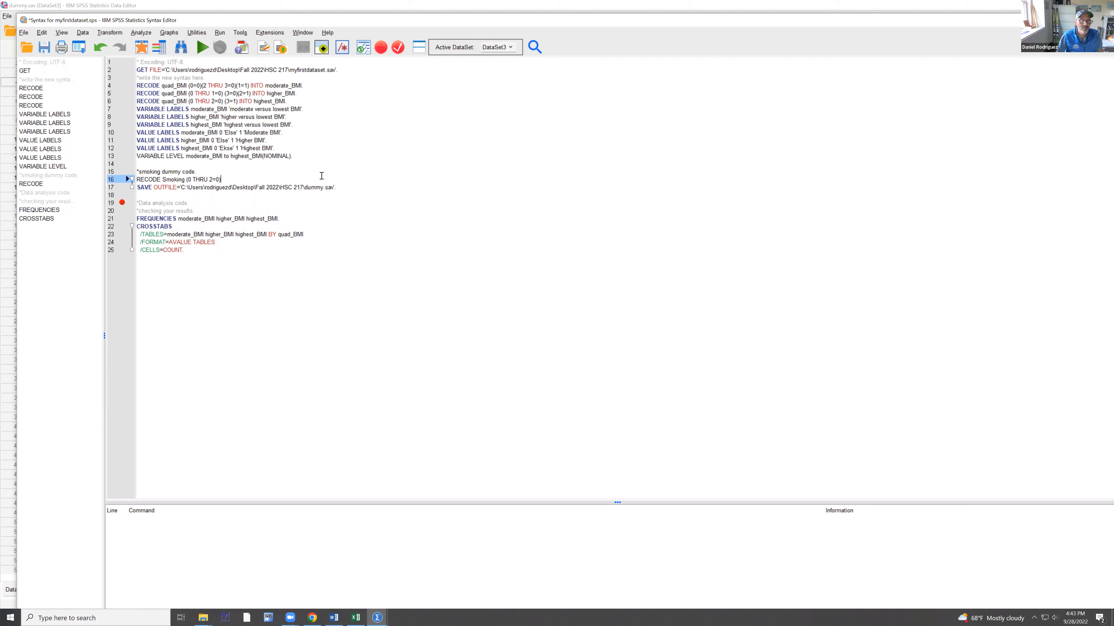
{"action": "double_click", "coordinate": [211, 181]}
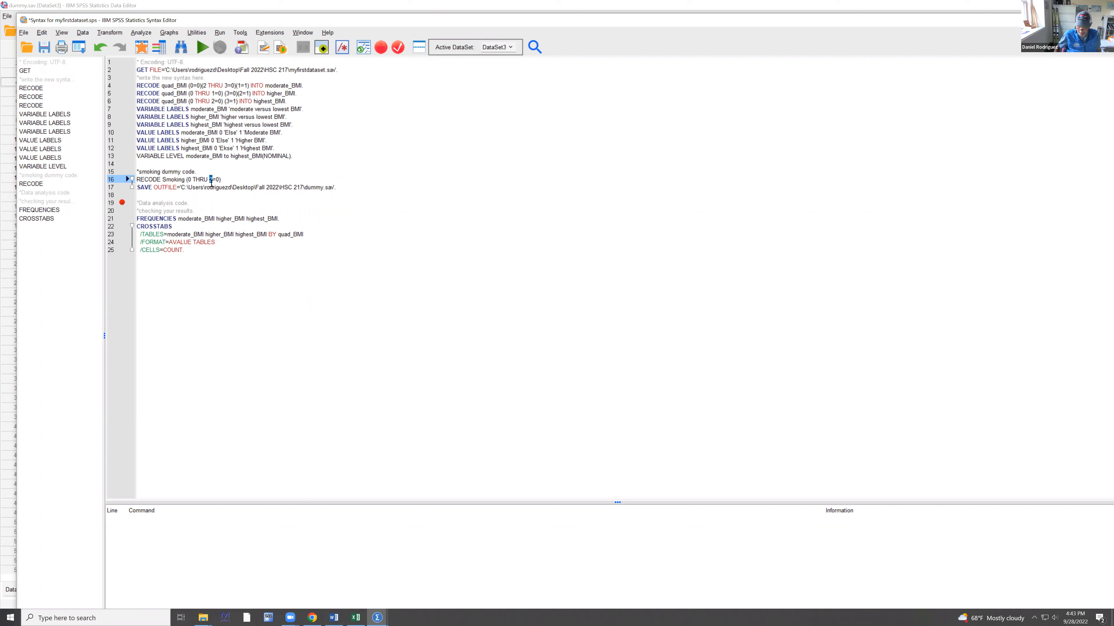
{"action": "type", "text": "3=0)"}
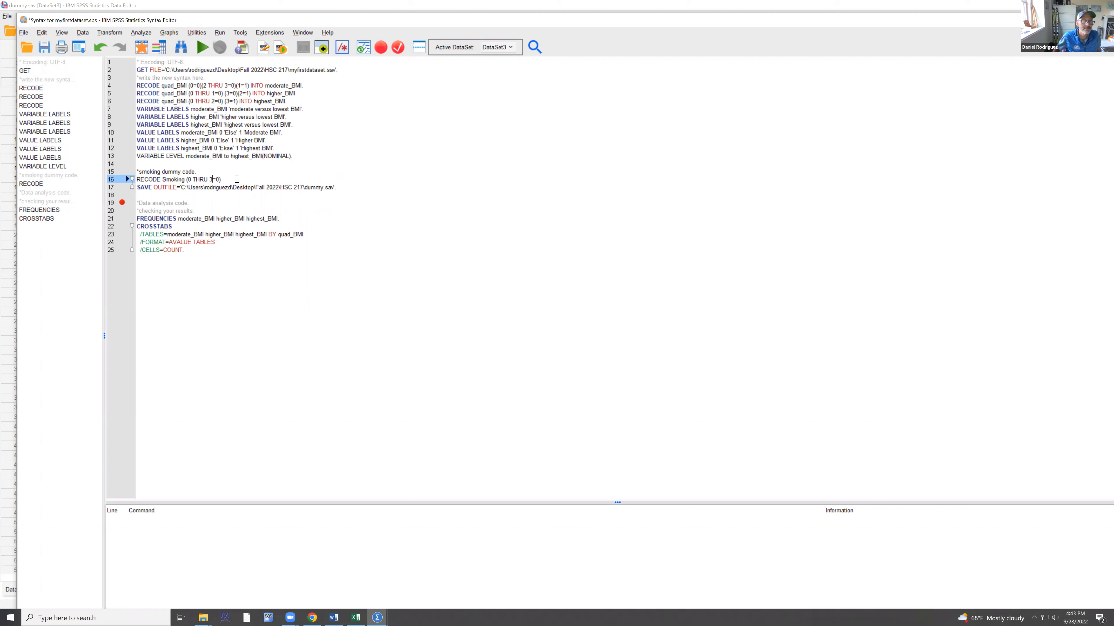
- Complete the Smoking RECODE command with (4=1) INTO ten_plus, ended by a period and followed by a new line
{"action": "type", "text": "(4"}
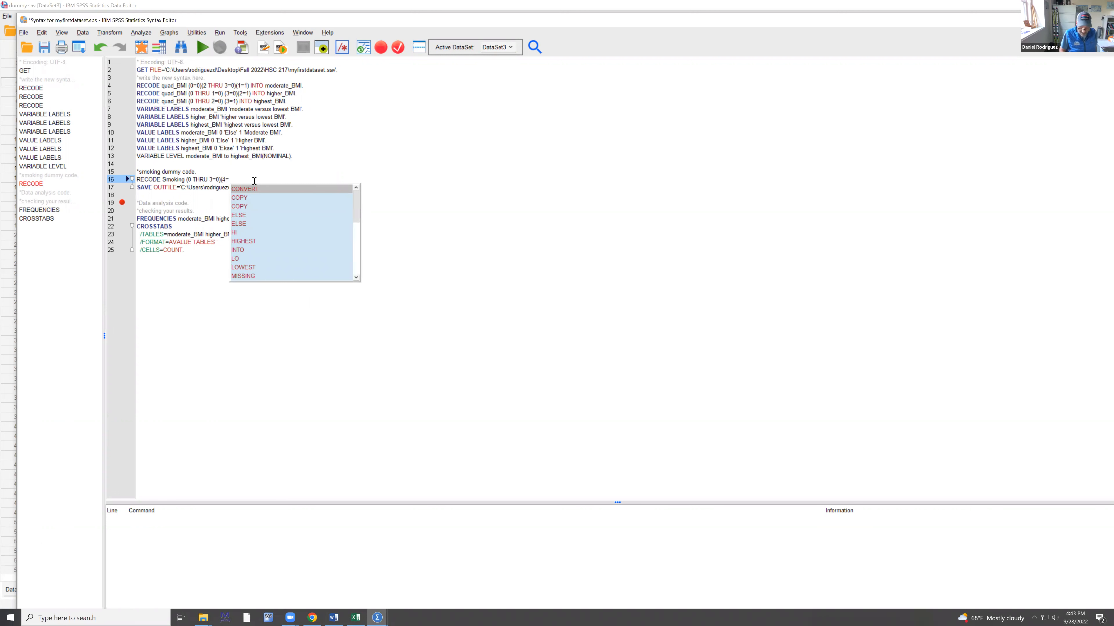
{"action": "type", "text": "=1) i"}
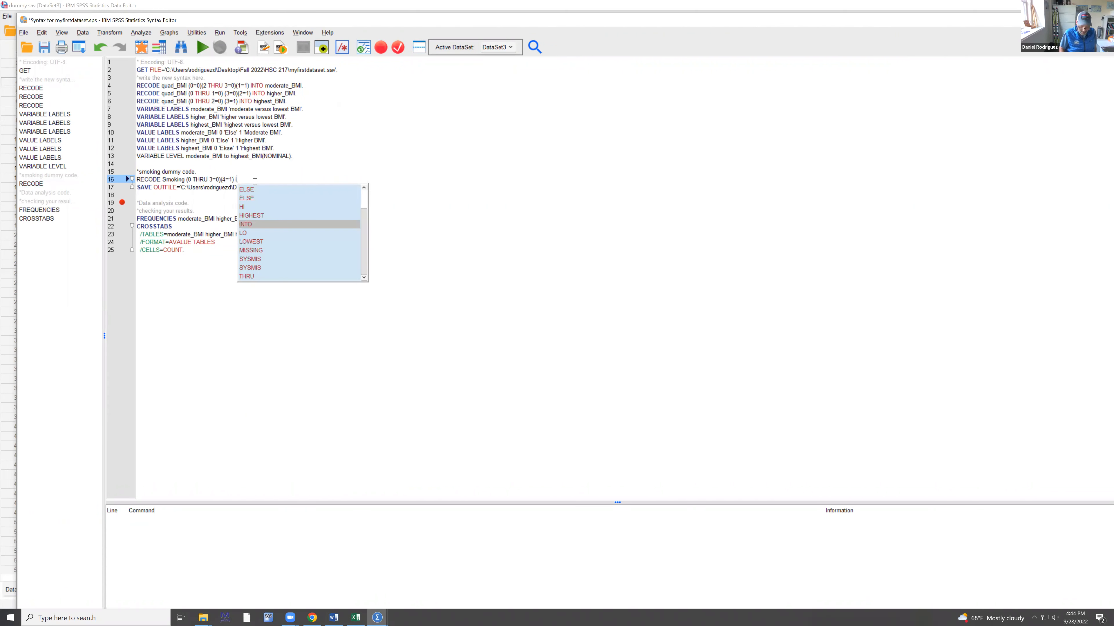
{"action": "key", "text": "Return"}
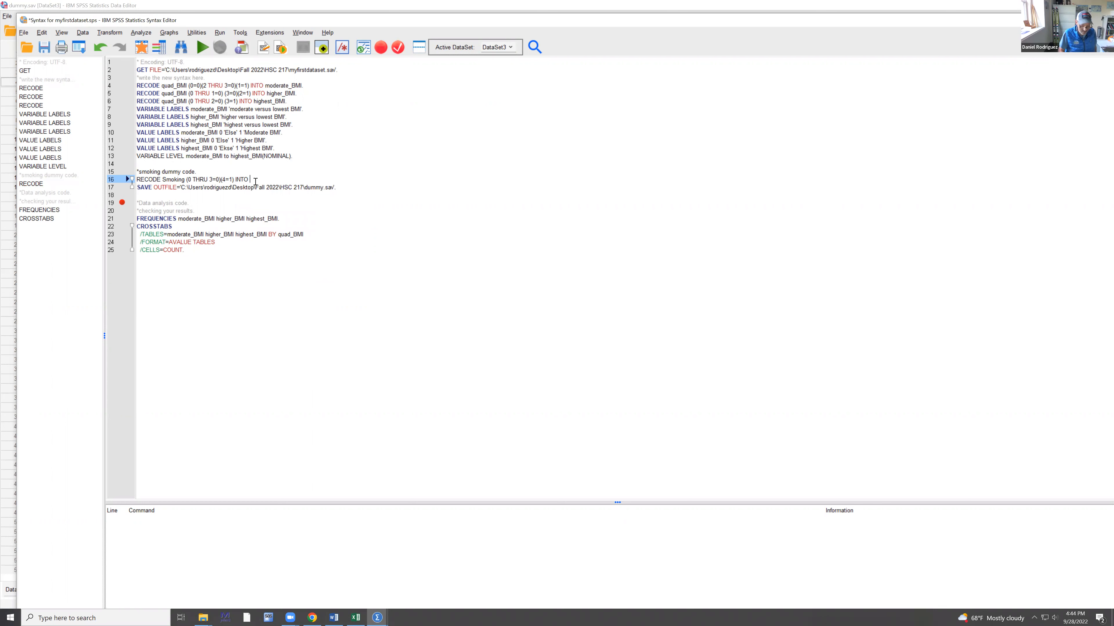
{"action": "type", "text": "tem_plu"}
{"action": "key", "text": "Return"}
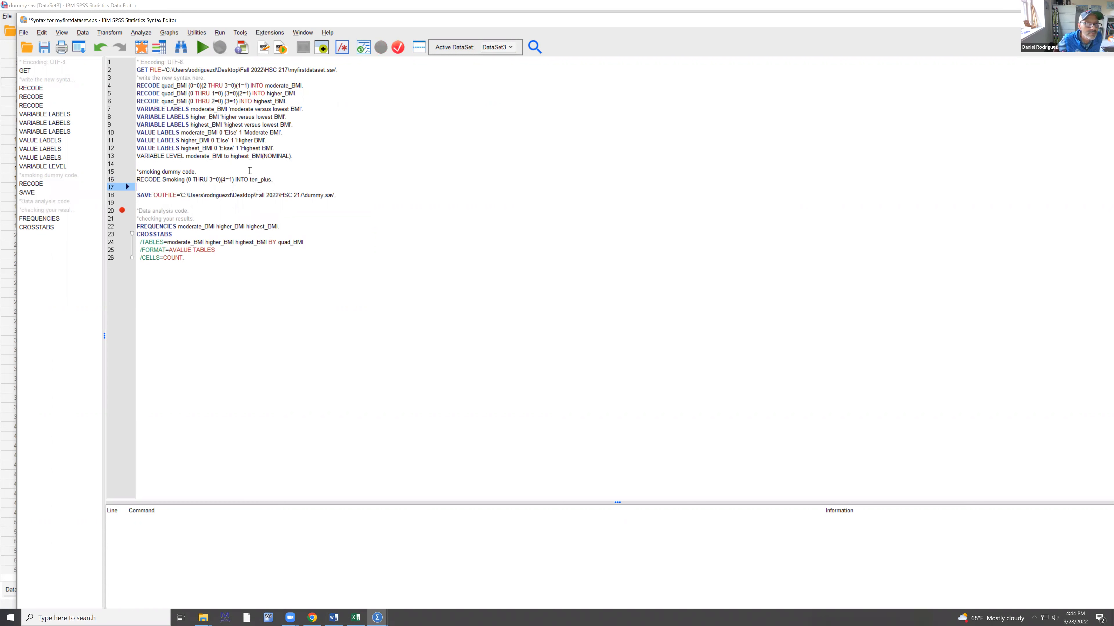
{"action": "left_click", "coordinate": [250, 179]}
{"action": "left_click", "coordinate": [281, 184]}
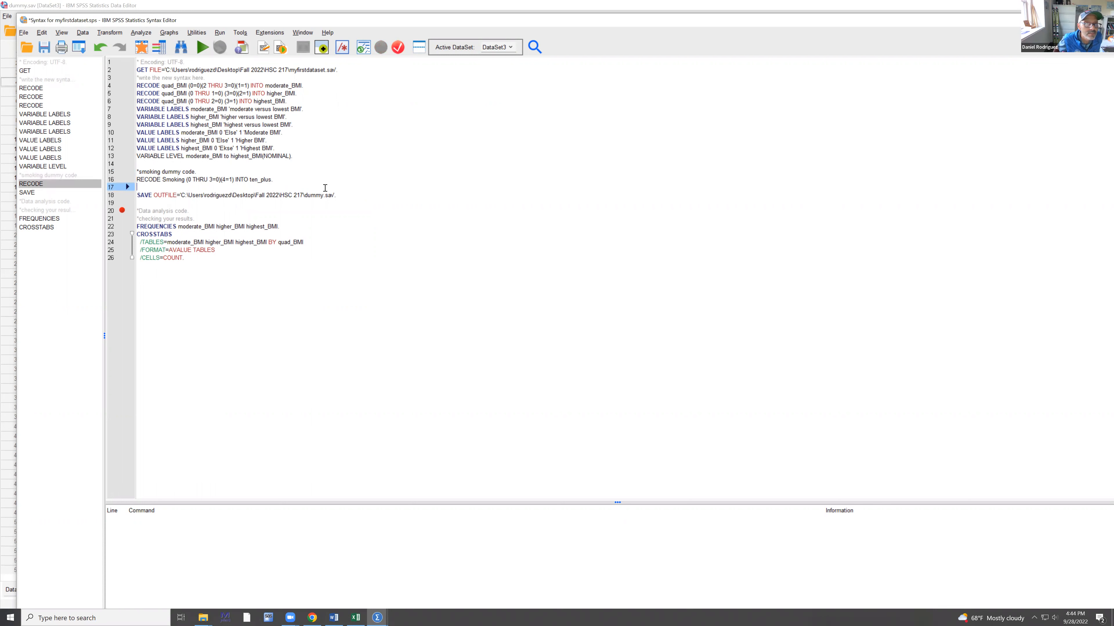
- End the VARIABLE LEVEL command for the BMI variables with a period and remove the blank line above the smoking comment
{"action": "left_click", "coordinate": [309, 158]}
{"action": "type", "text": "."}
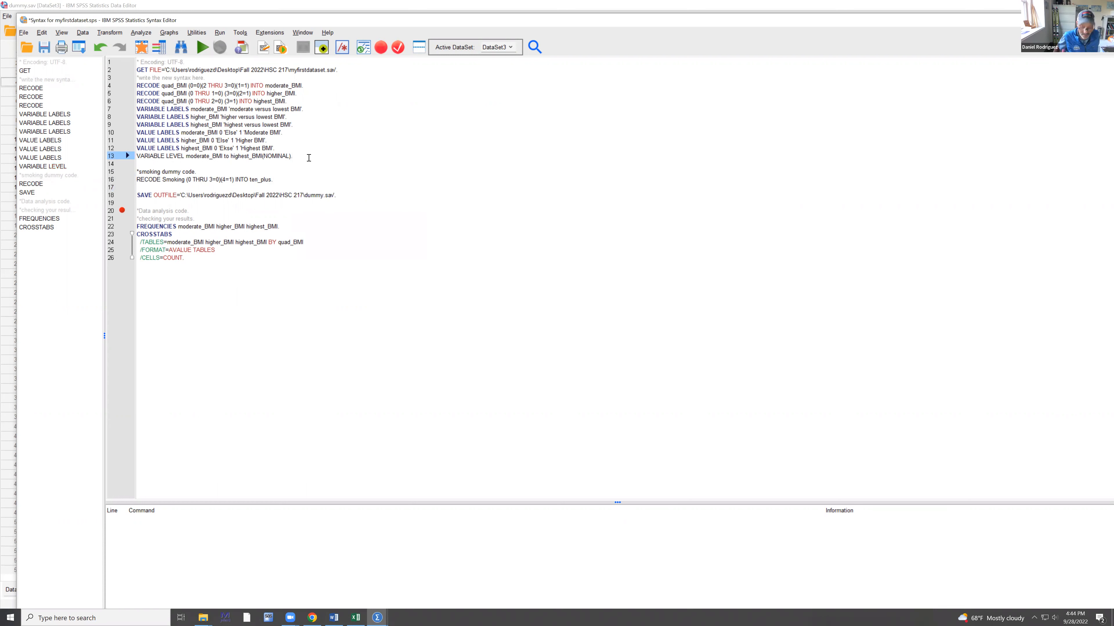
{"action": "key", "text": "Down"}
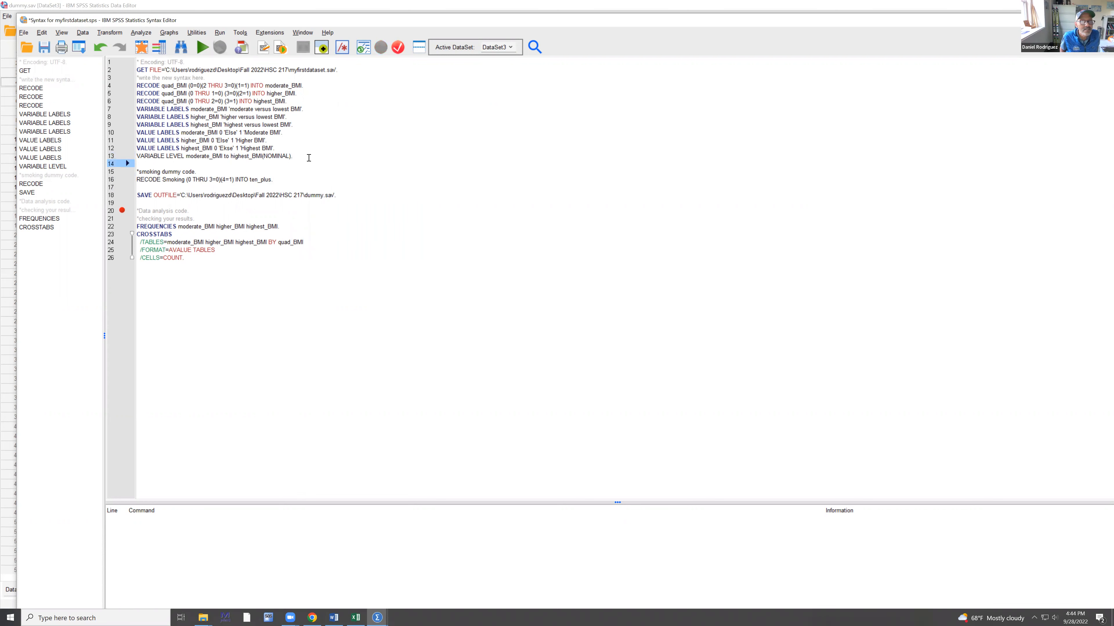
{"action": "key", "text": "BackSpace"}
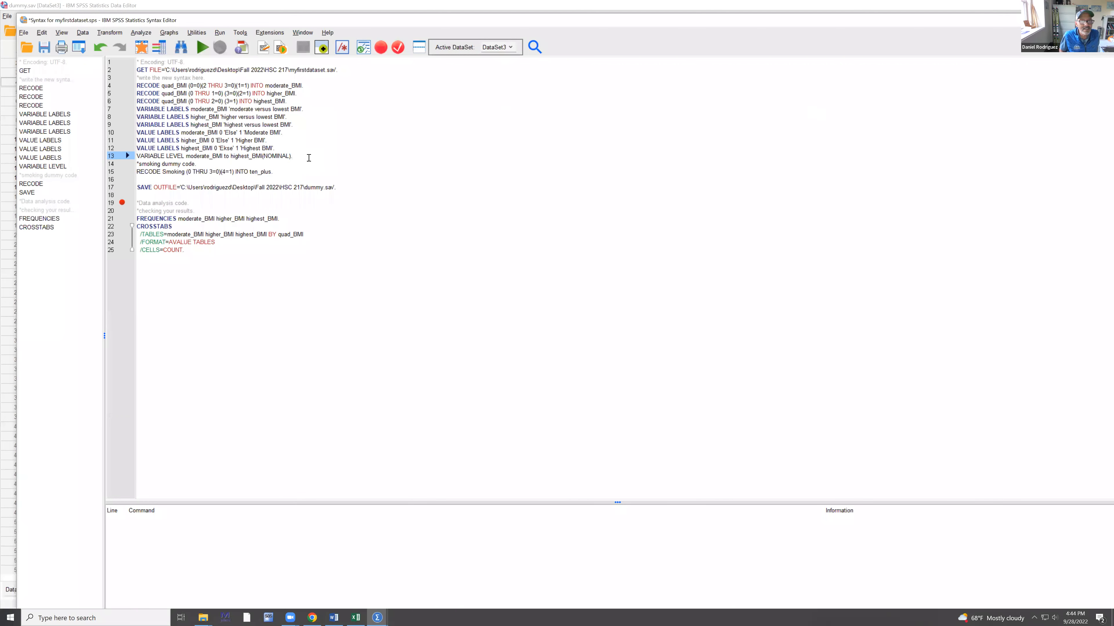
{"action": "key", "text": "Delete"}
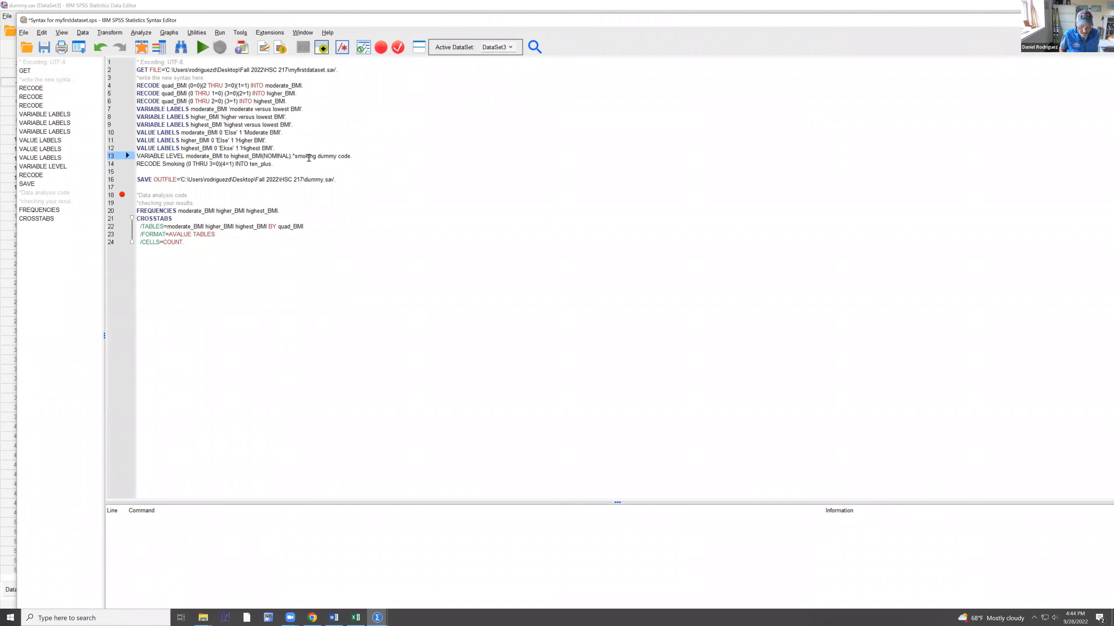
{"action": "key", "text": "Return"}
{"action": "key", "text": "BackSpace"}
{"action": "key", "text": "BackSpace"}
{"action": "key", "text": "BackSpace"}
{"action": "key", "text": "BackSpace"}
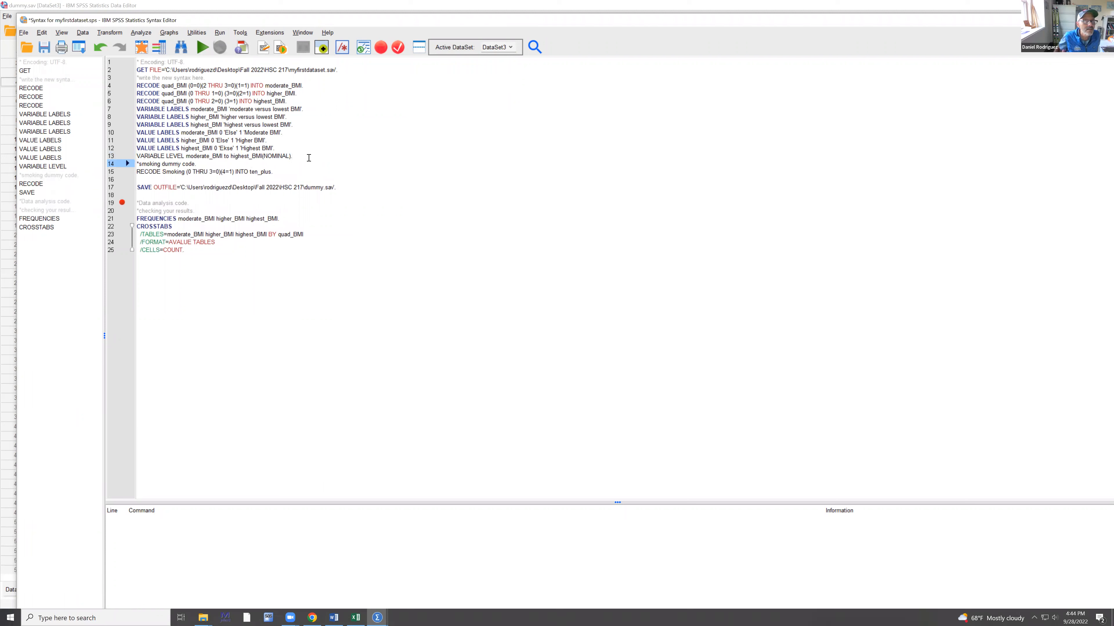
- Start a VARIABLE LABELS command for Smoking on the line below the Smoking RECODE command
{"action": "left_click", "coordinate": [282, 168]}
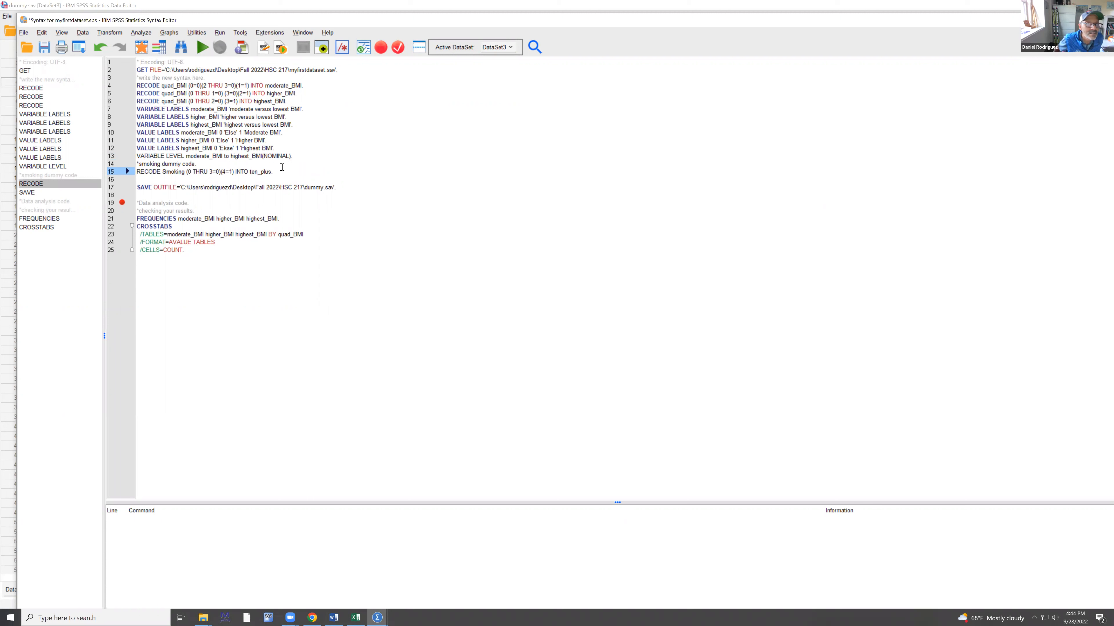
{"action": "left_click", "coordinate": [225, 179]}
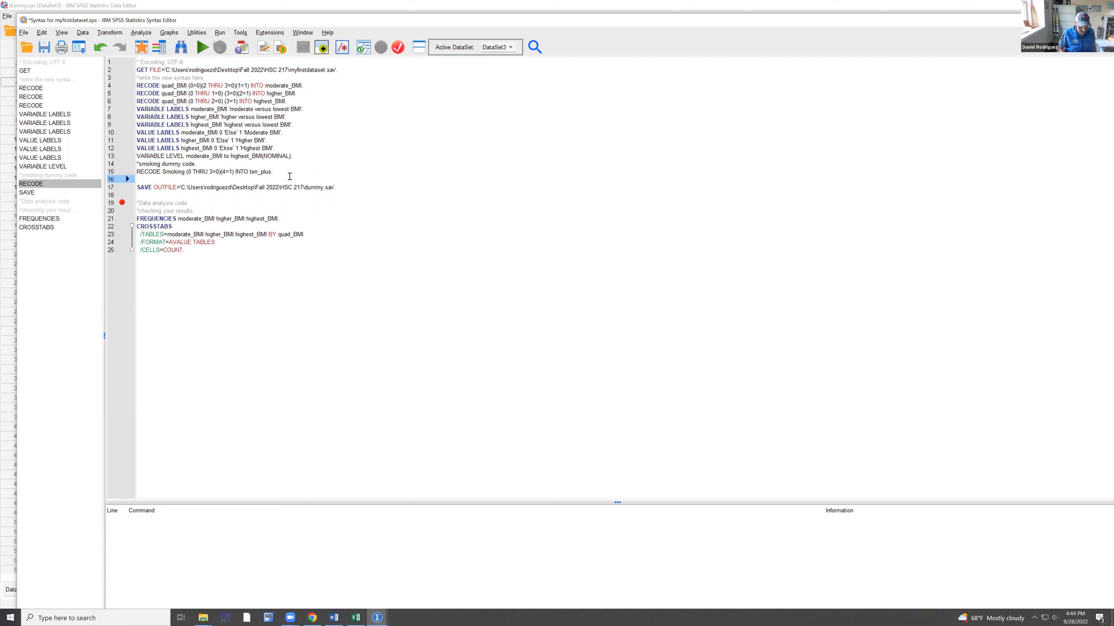
{"action": "type", "text": "var"}
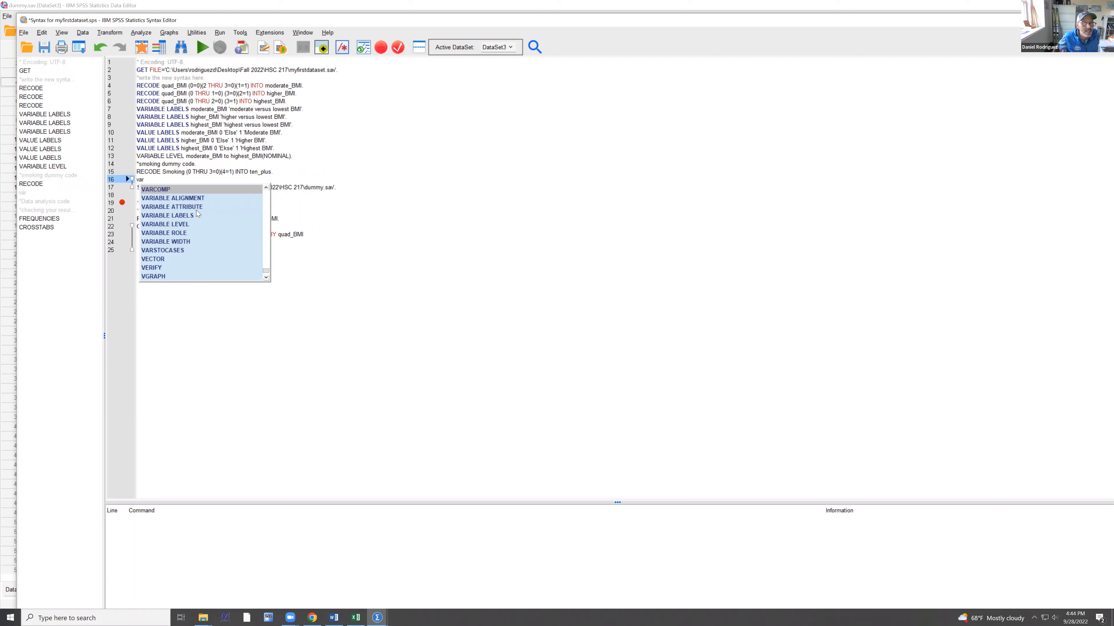
{"action": "left_click", "coordinate": [187, 215]}
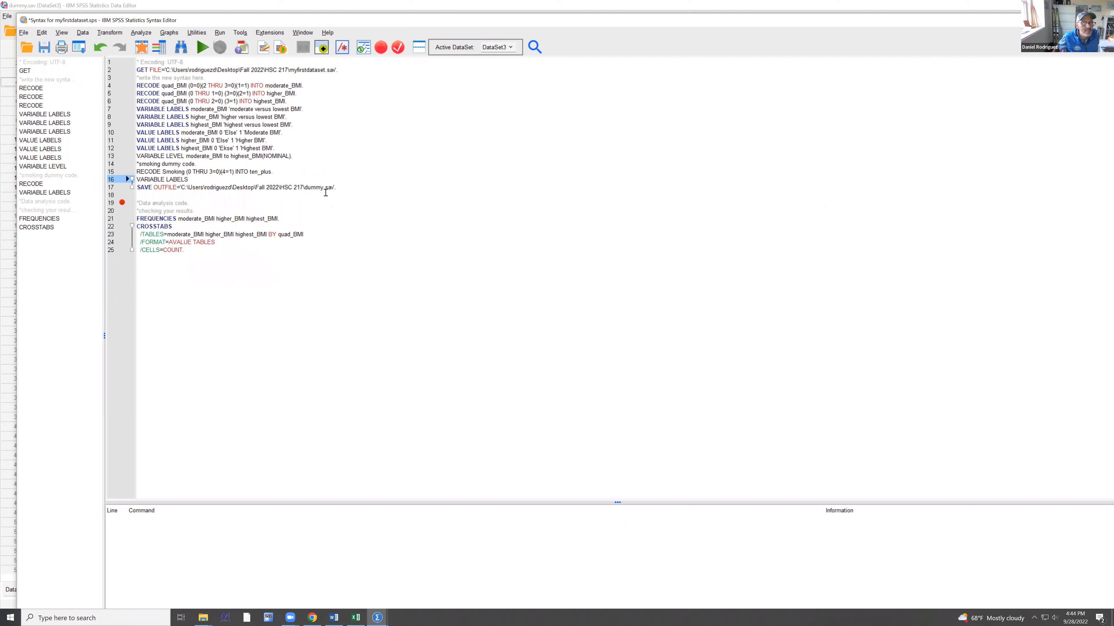
{"action": "type", "text": "sm"}
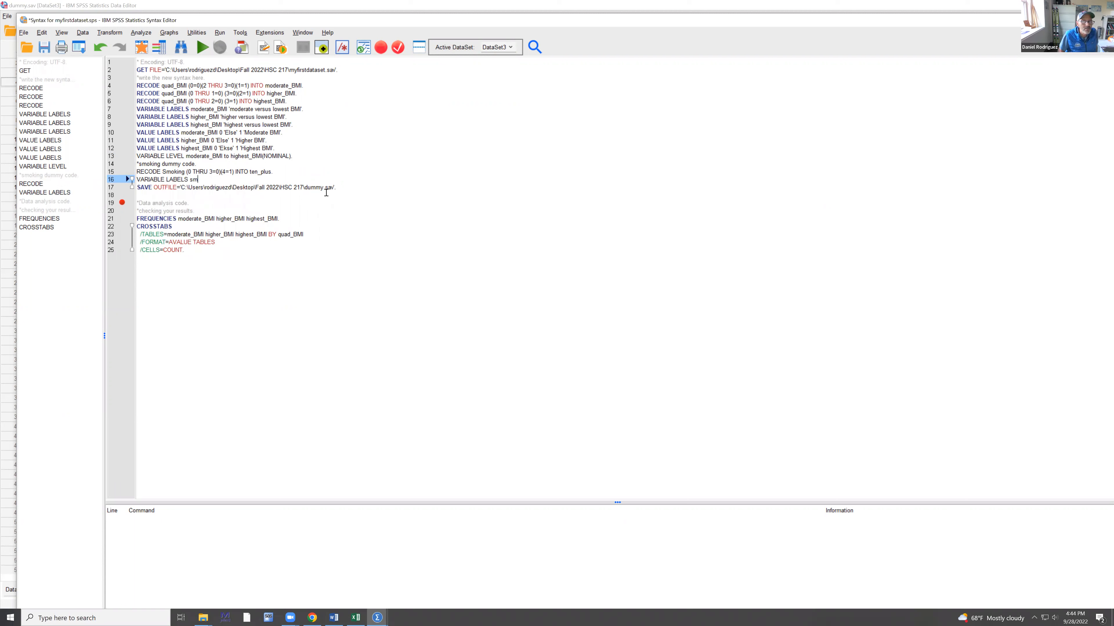
{"action": "left_click", "coordinate": [327, 192]}
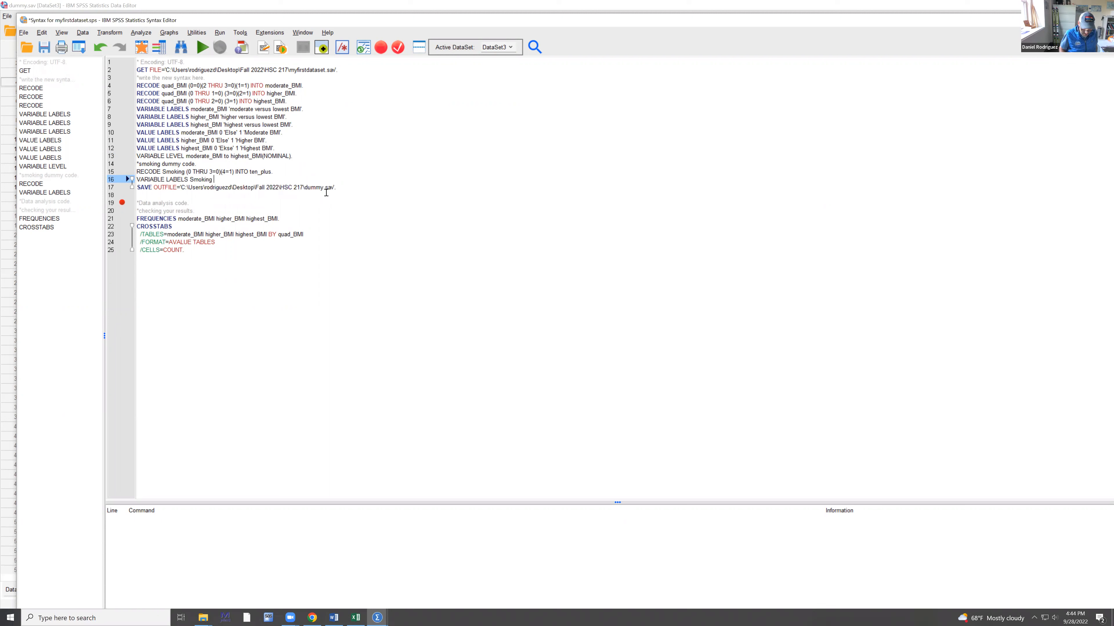
- Complete the VARIABLE LABELS command with 'Smokes more than 10 cigarettes per day versus did not smoke', ended by a period and a new line
{"action": "type", "text": "'Smokes "}
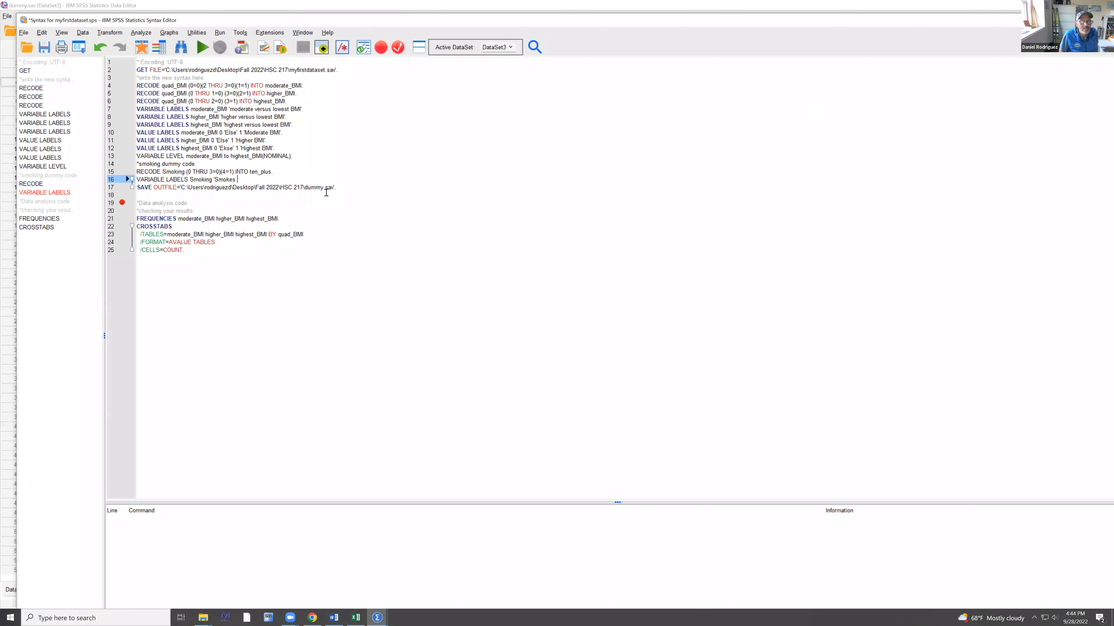
{"action": "type", "text": "more than 10 cigarettes perday"}
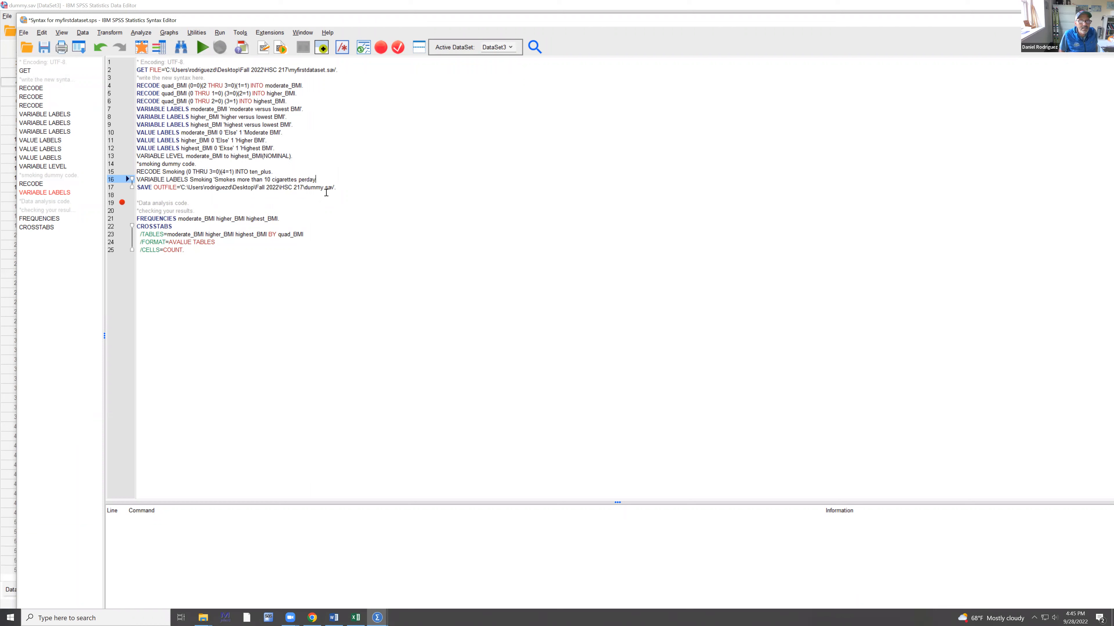
{"action": "key", "text": "BackSpace"}
{"action": "key", "text": "BackSpace"}
{"action": "key", "text": "BackSpace"}
{"action": "type", "text": " day versus did not smoke'."}
{"action": "key", "text": "Return"}
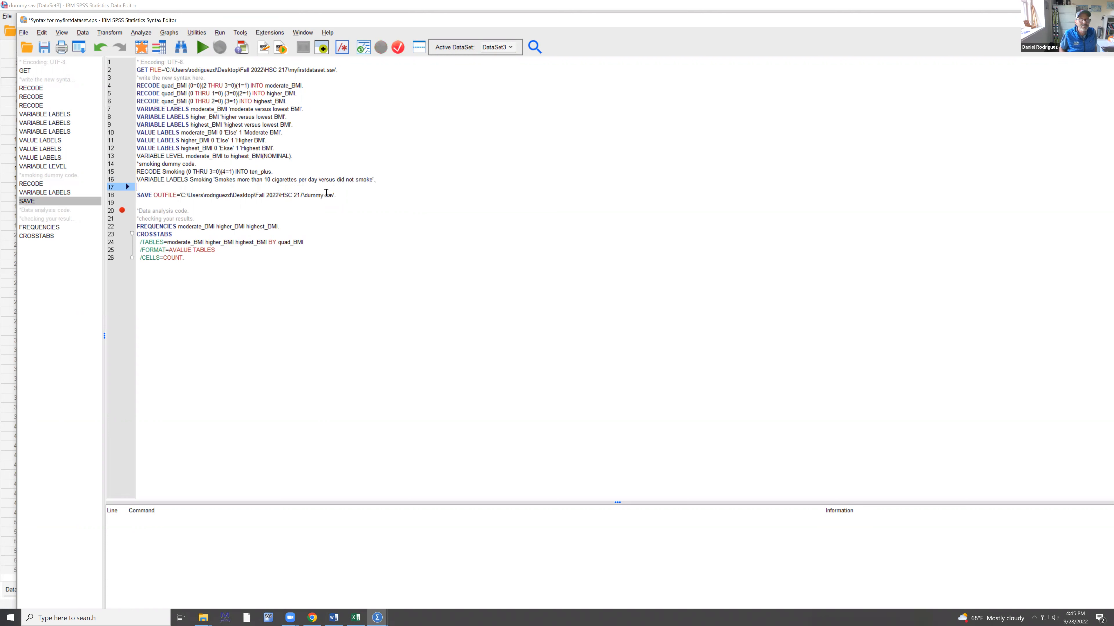
- Add a VALUE LABELS command for Smoking with 0 'did not smoke' and 1 'smoked >10 cigarettes per day', ended by a period
{"action": "type", "text": "val"}
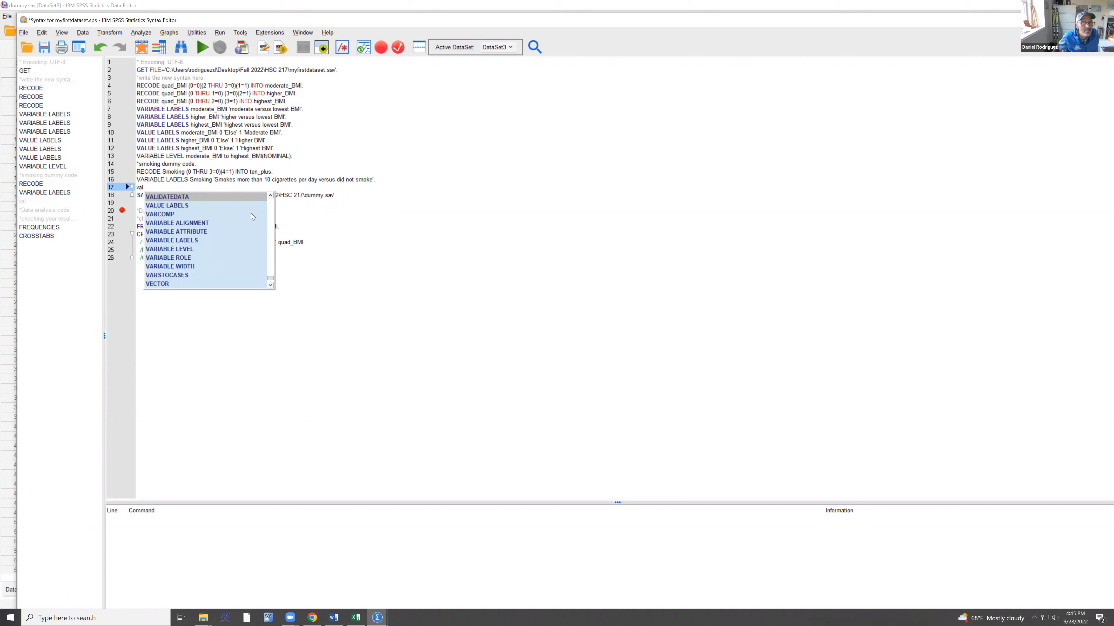
{"action": "left_click", "coordinate": [205, 205]}
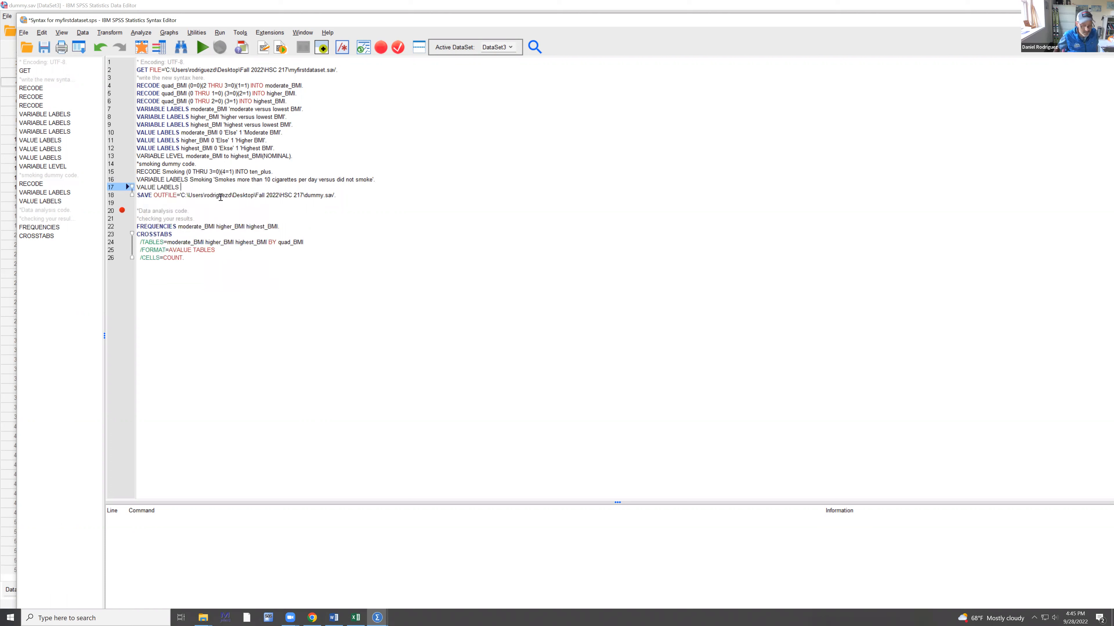
{"action": "type", "text": "sm"}
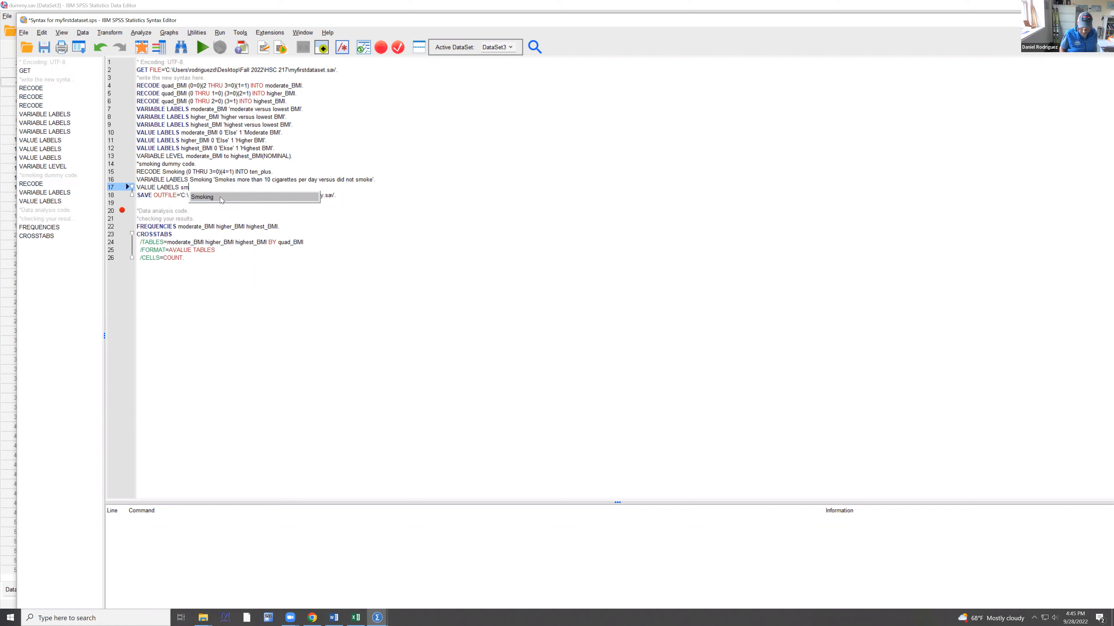
{"action": "left_click", "coordinate": [221, 198]}
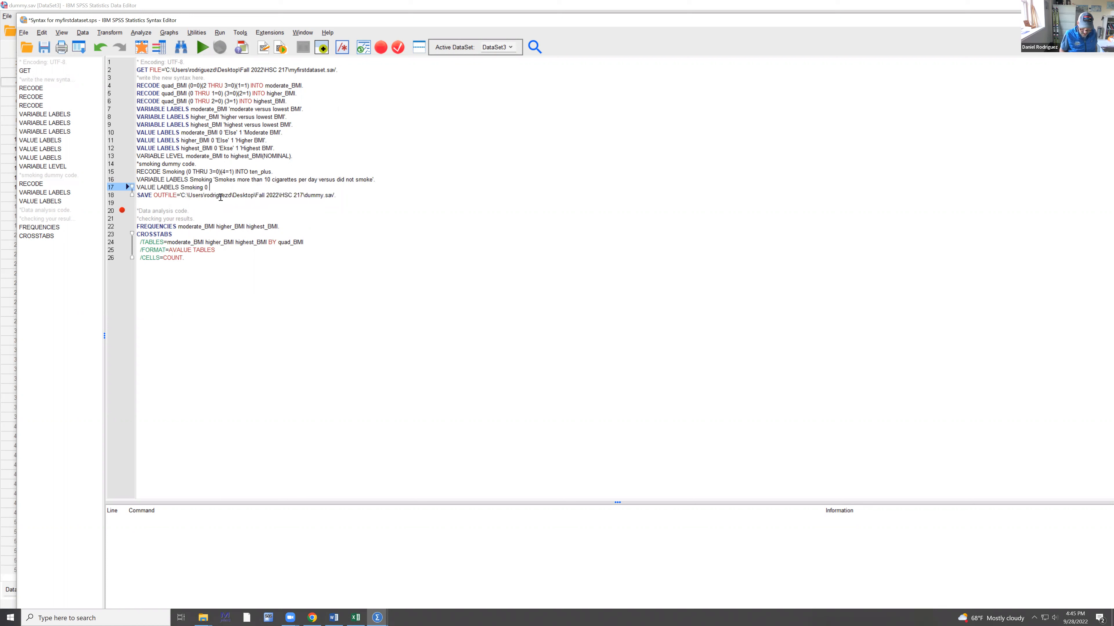
{"action": "type", "text": "0 '"}
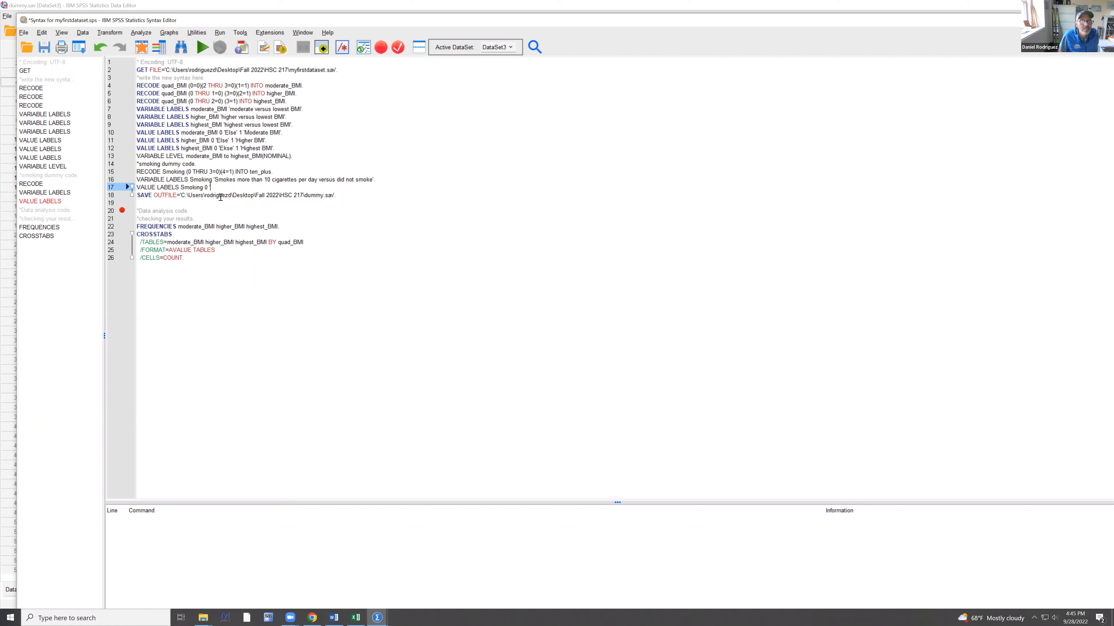
{"action": "type", "text": "did not smoke' 1"}
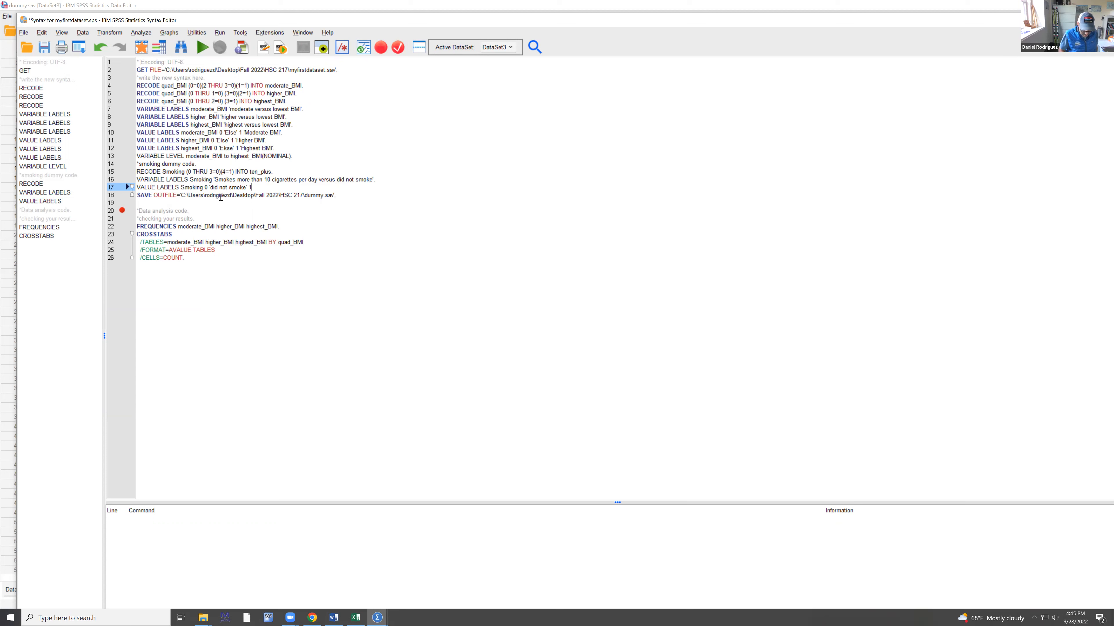
{"action": "type", "text": " 'smoked"}
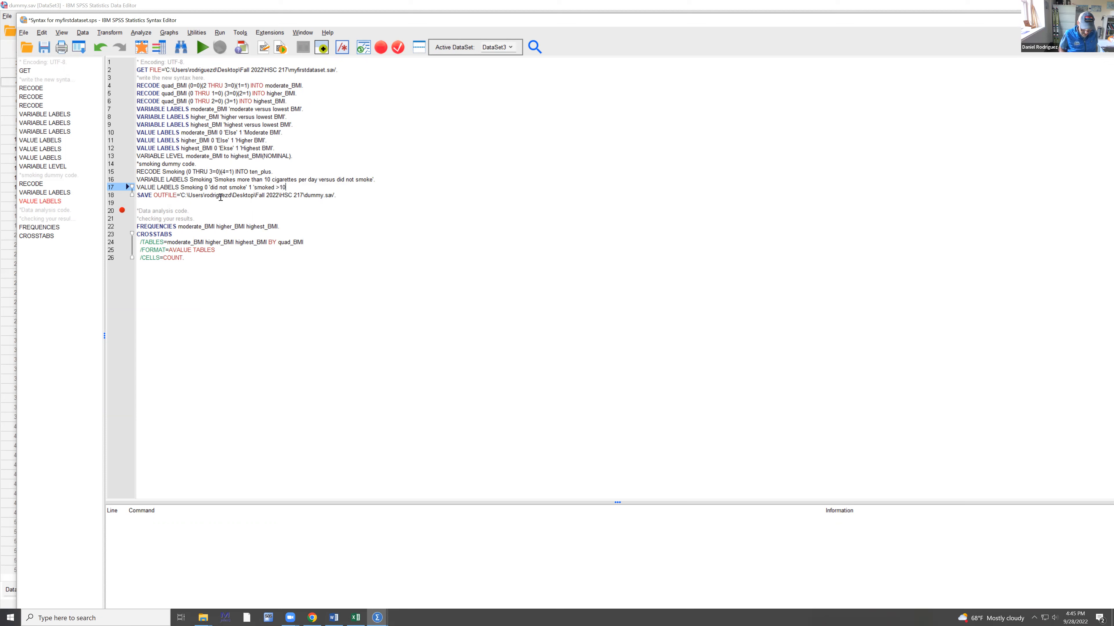
{"action": "type", "text": ">10 ci"}
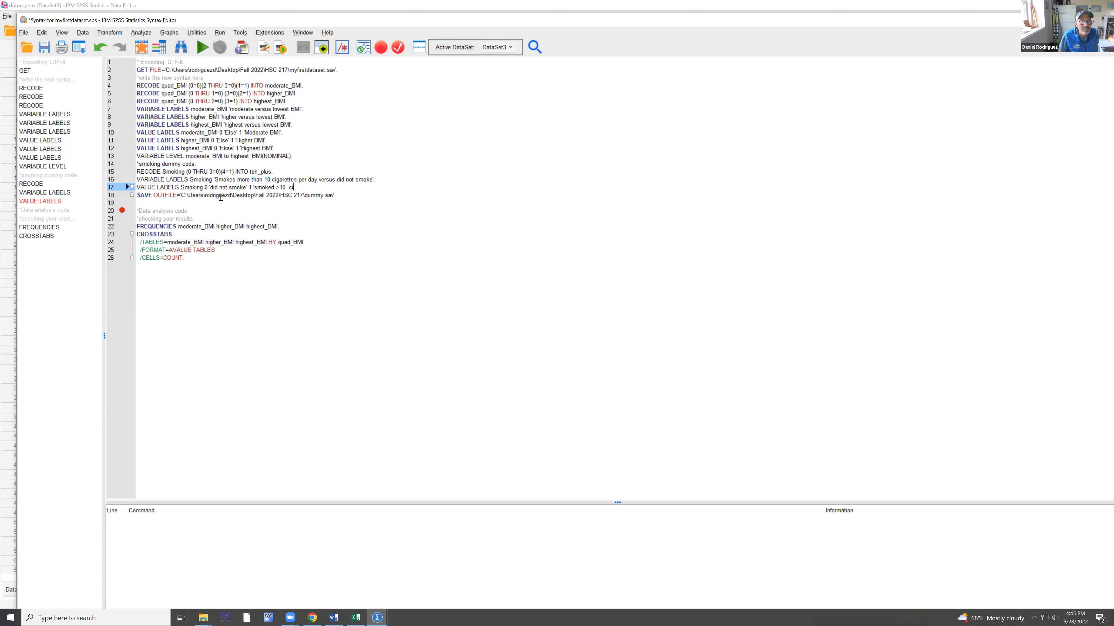
{"action": "type", "text": "garettes per day'."}
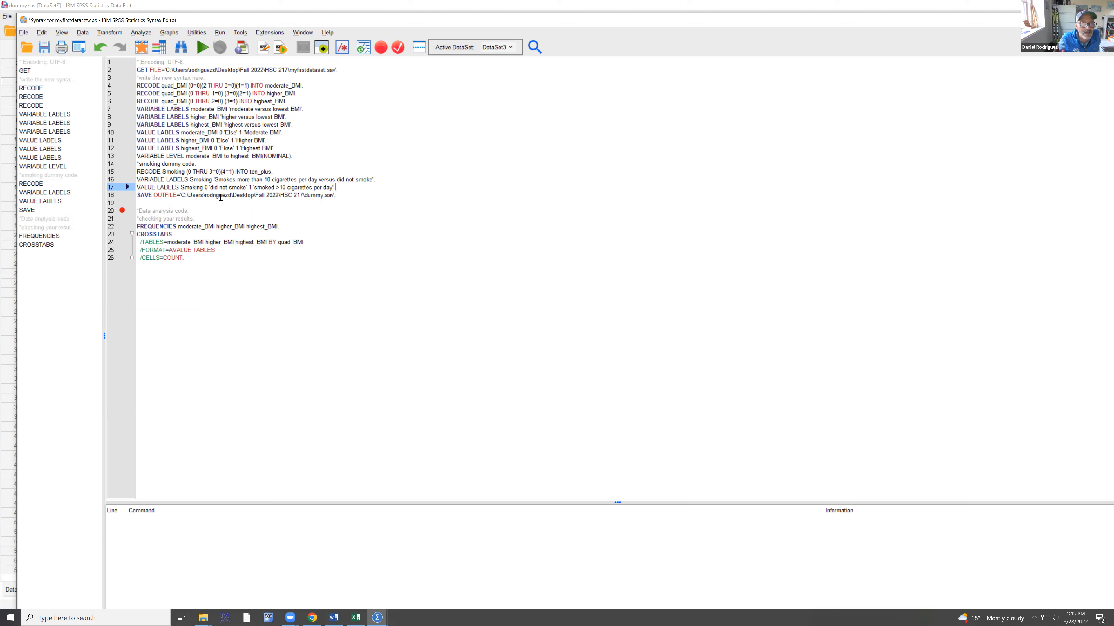
- On a new line below the Smoking value labels, add the command VARIABLE LEVEL Smoking(NOMINAL), ended by a period
{"action": "key", "text": "Return"}
{"action": "type", "text": "vari"}
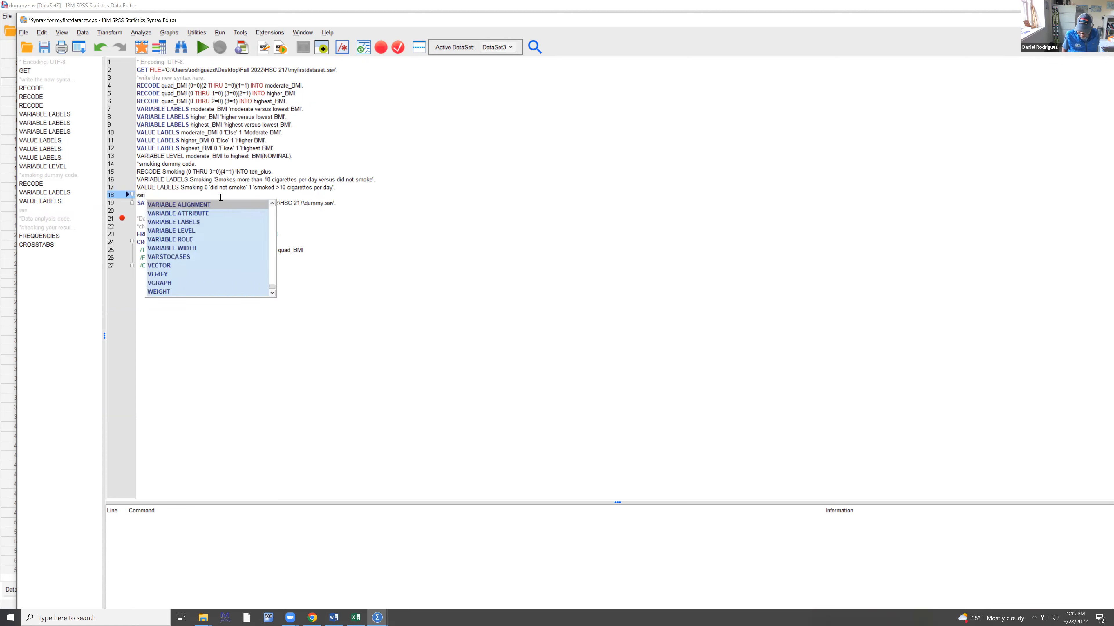
{"action": "key", "text": "Down"}
{"action": "key", "text": "Down"}
{"action": "key", "text": "Down"}
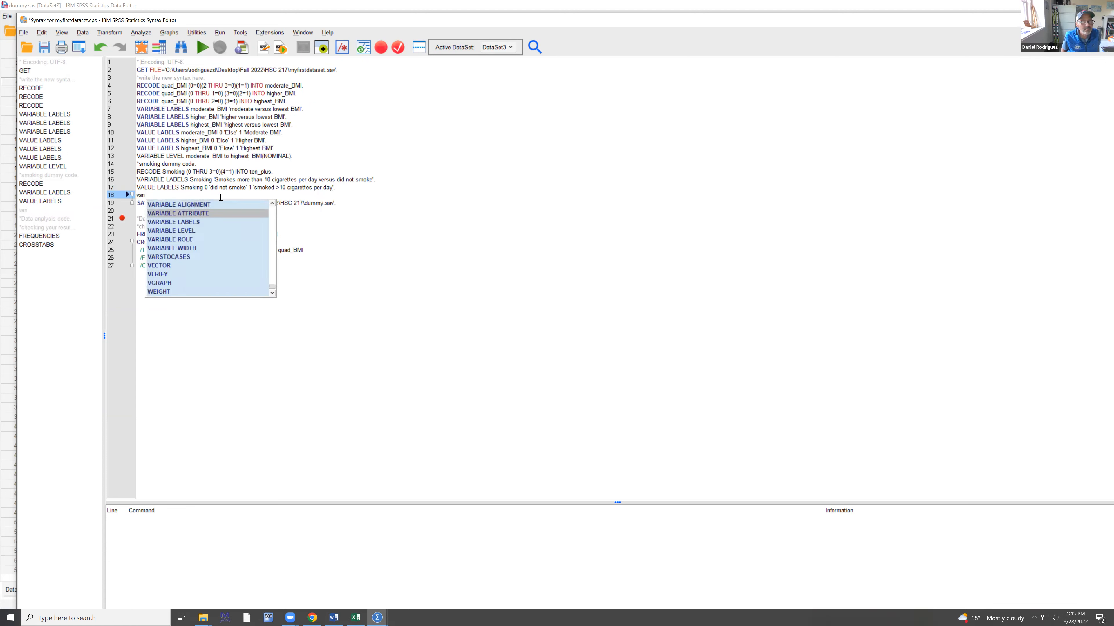
{"action": "key", "text": "Return"}
{"action": "type", "text": "sm"}
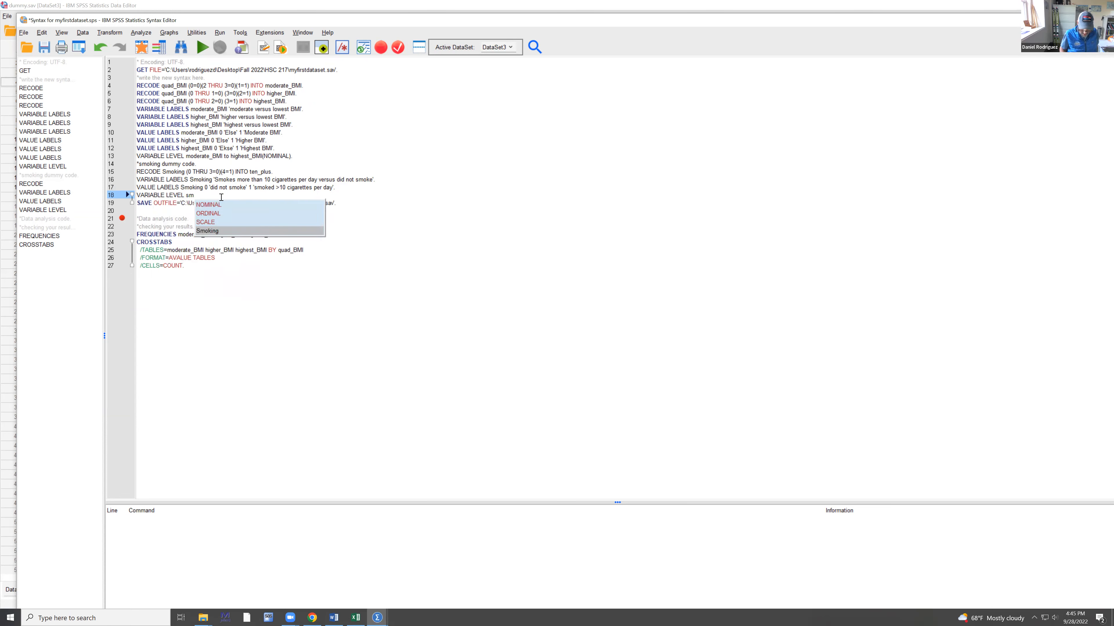
{"action": "key", "text": "Return"}
{"action": "type", "text": "("}
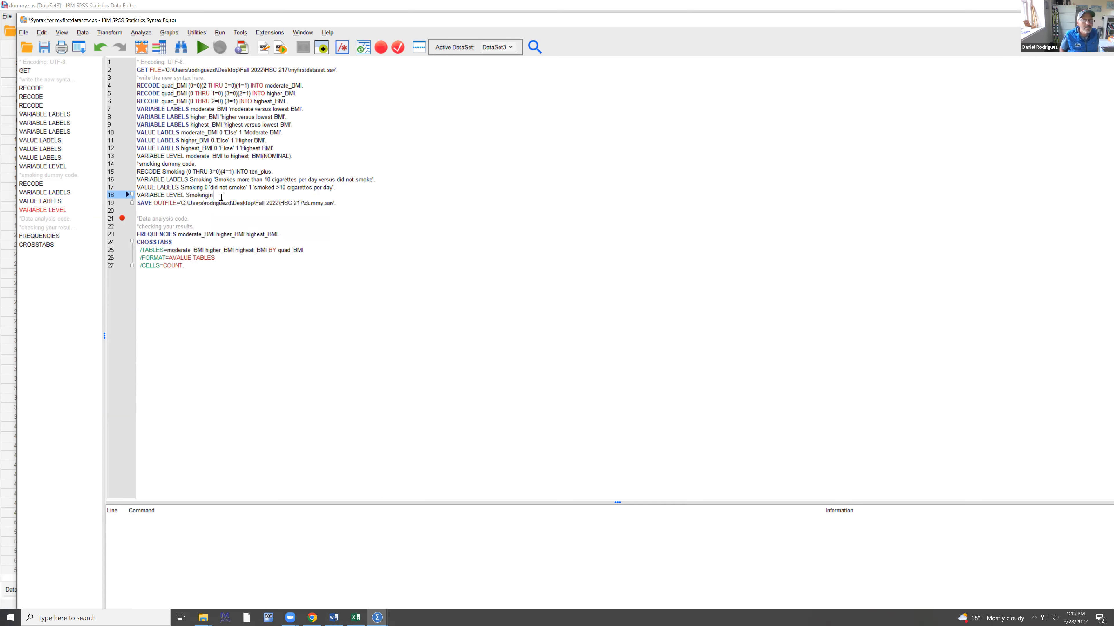
{"action": "type", "text": "n"}
{"action": "key", "text": "Return"}
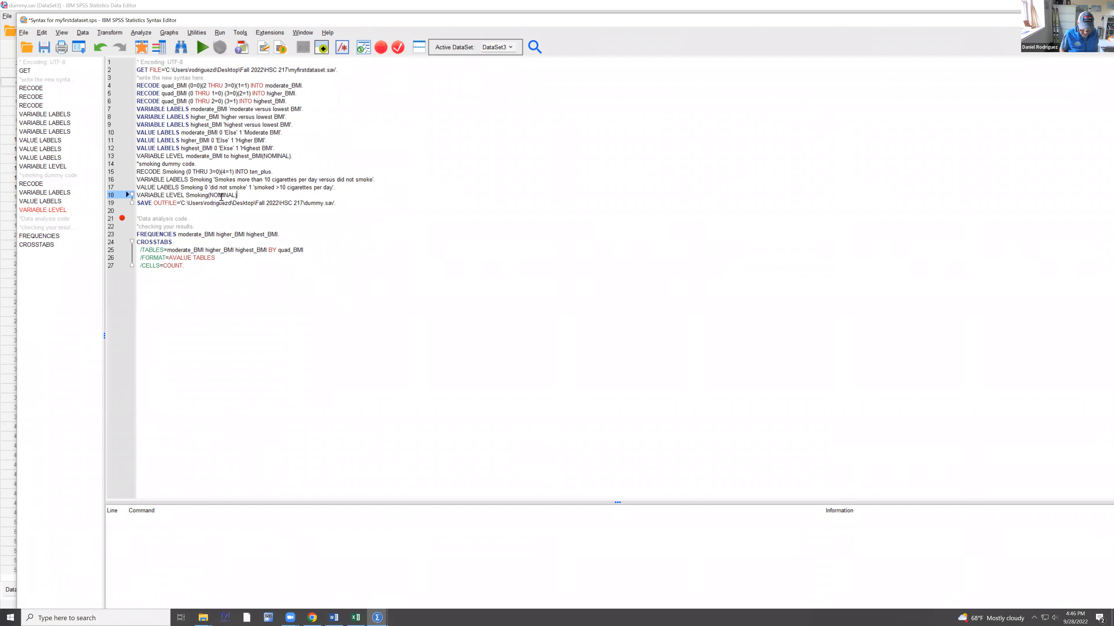
{"action": "type", "text": "."}
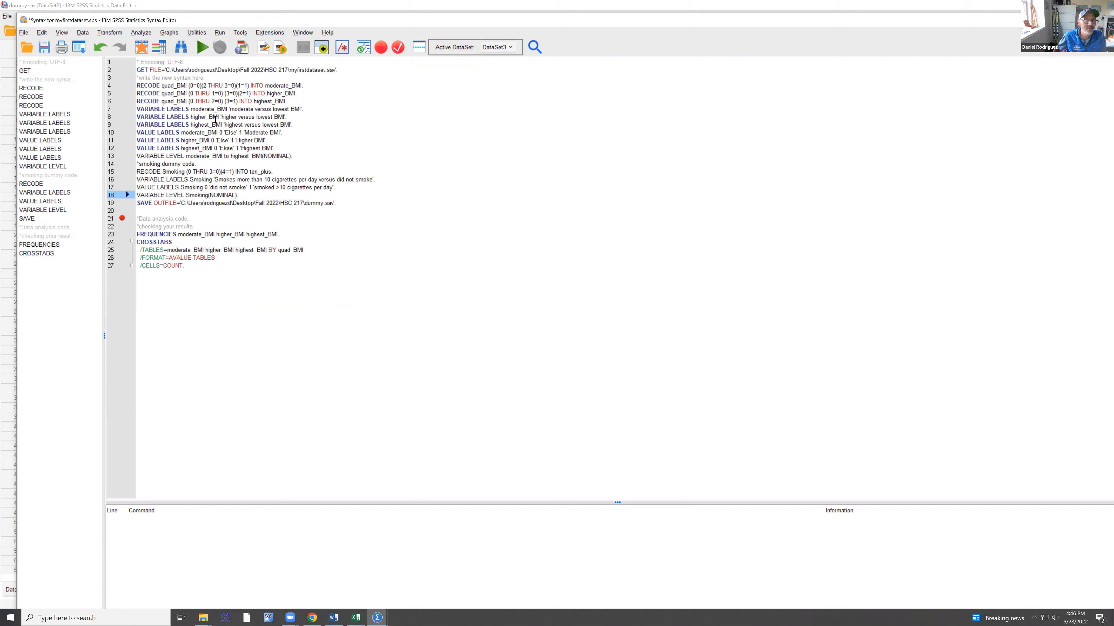
- Run the syntax from its first line up to the breakpoint at the data analysis code
{"action": "left_click", "coordinate": [218, 65]}
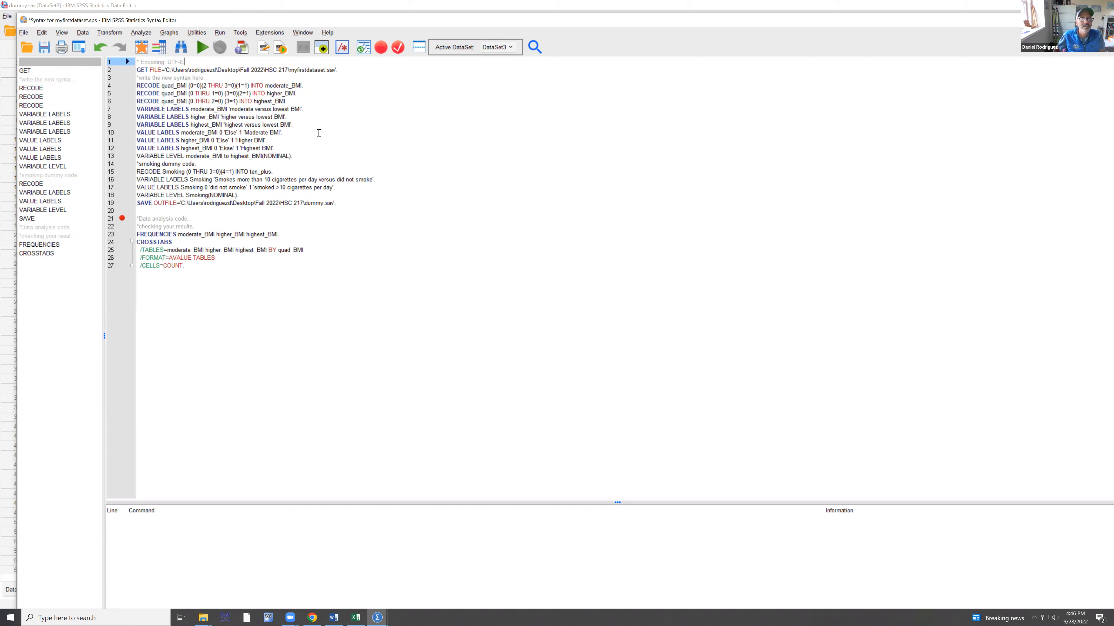
{"action": "left_click", "coordinate": [220, 36]}
{"action": "left_click", "coordinate": [248, 72]}
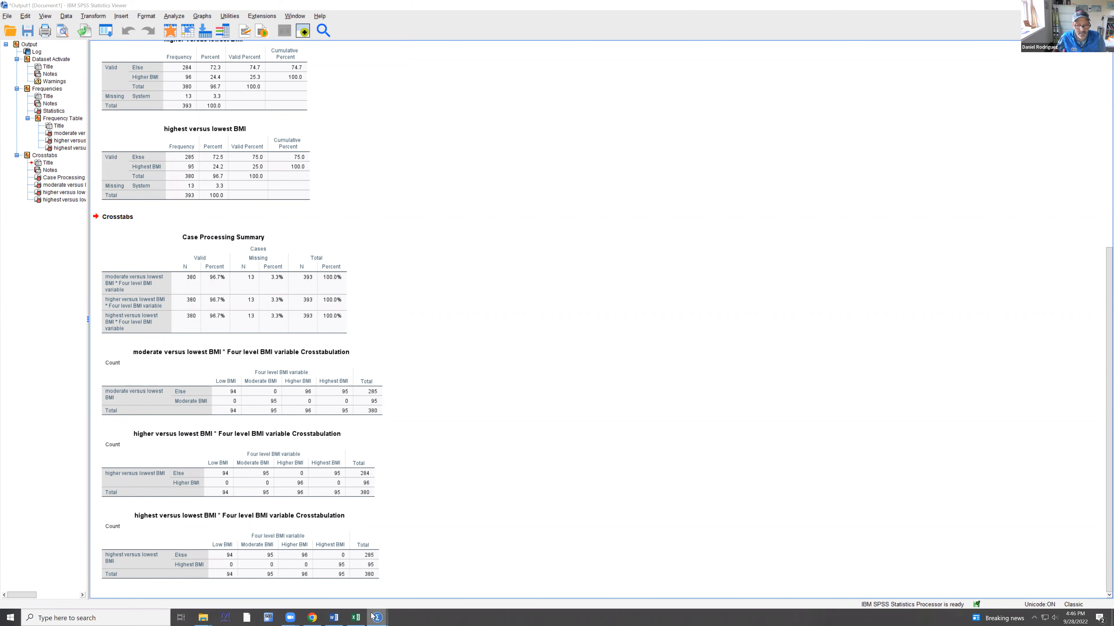
- Go to the dummy.sav variable list and check the label of the ten_plus variable
{"action": "mouse_move", "coordinate": [372, 616]}
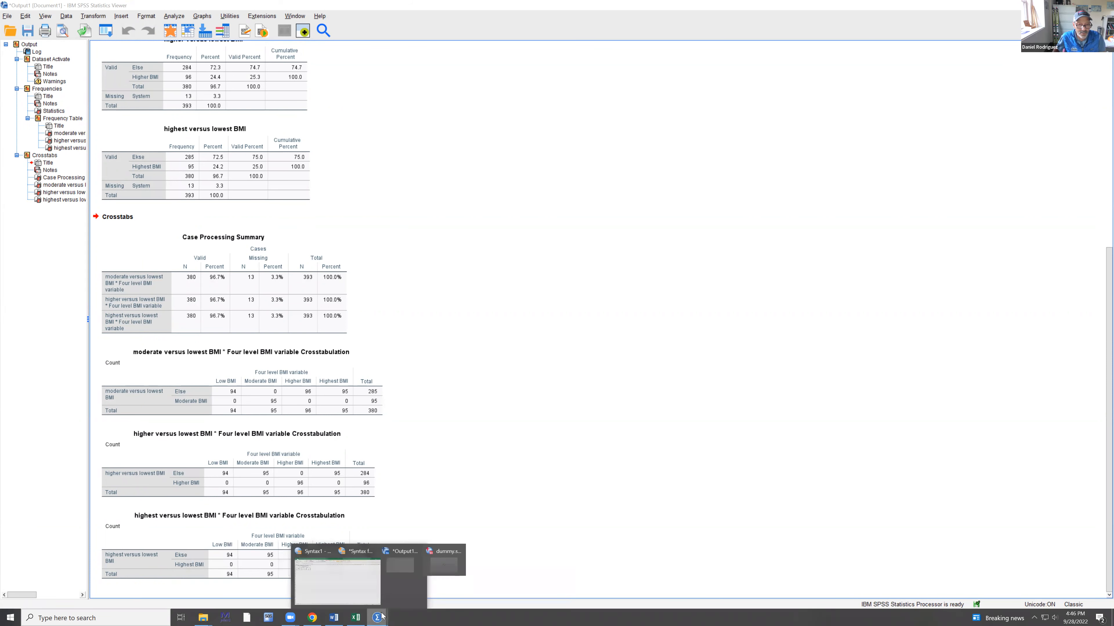
{"action": "left_click", "coordinate": [352, 588]}
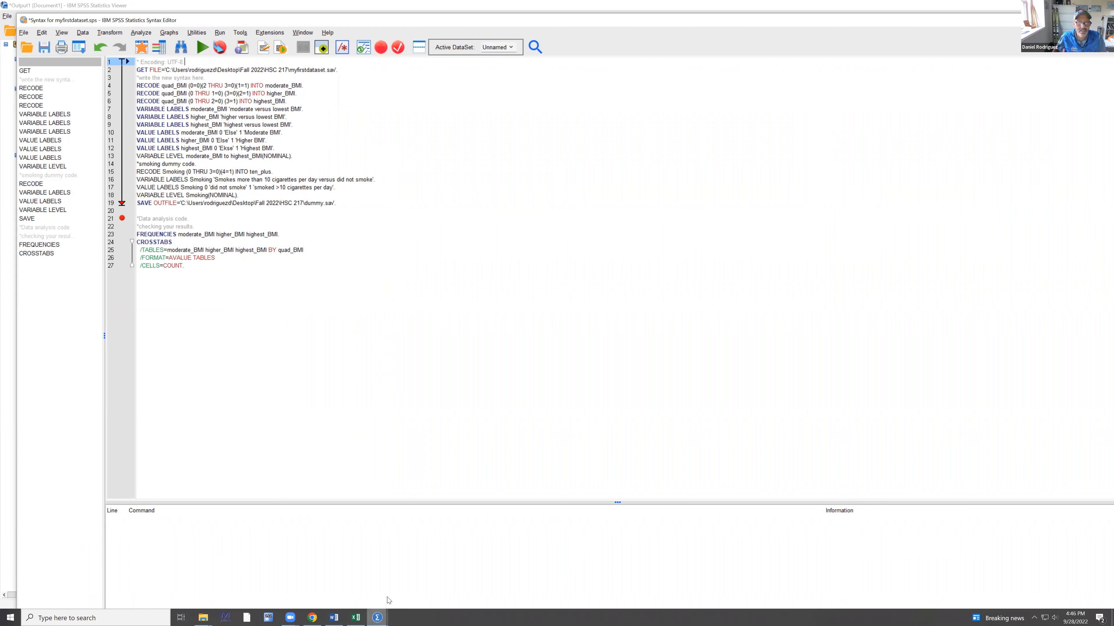
{"action": "left_click", "coordinate": [382, 616]}
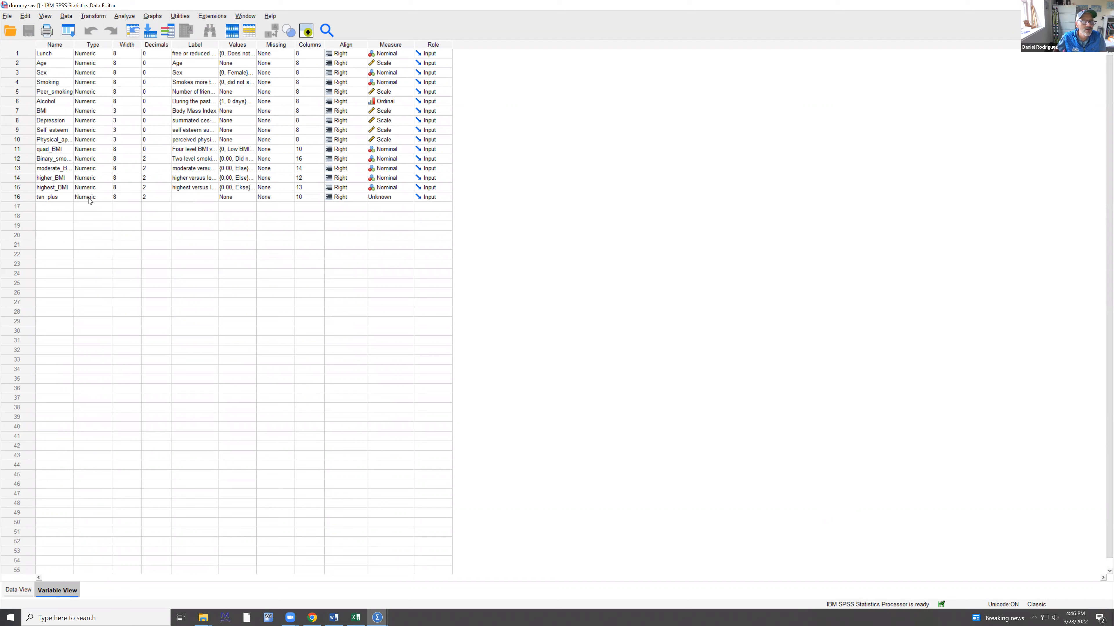
{"action": "left_click", "coordinate": [192, 199]}
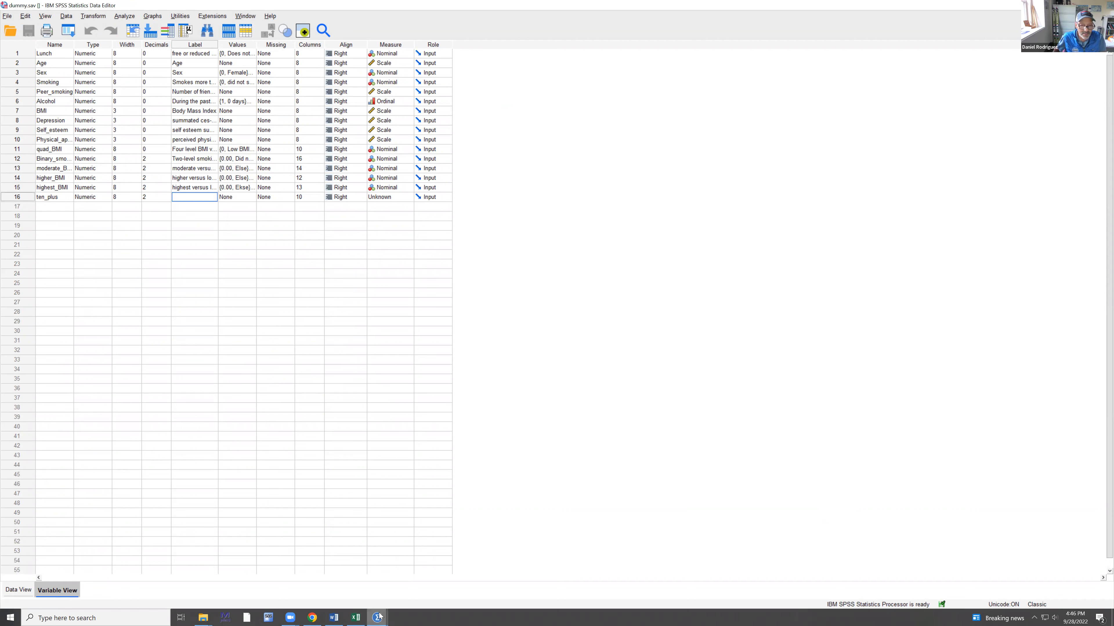
- Return to the syntax file and replace Smoking with a copy of ten_plus in the VARIABLE LABELS command on line 16
{"action": "left_click", "coordinate": [329, 575]}
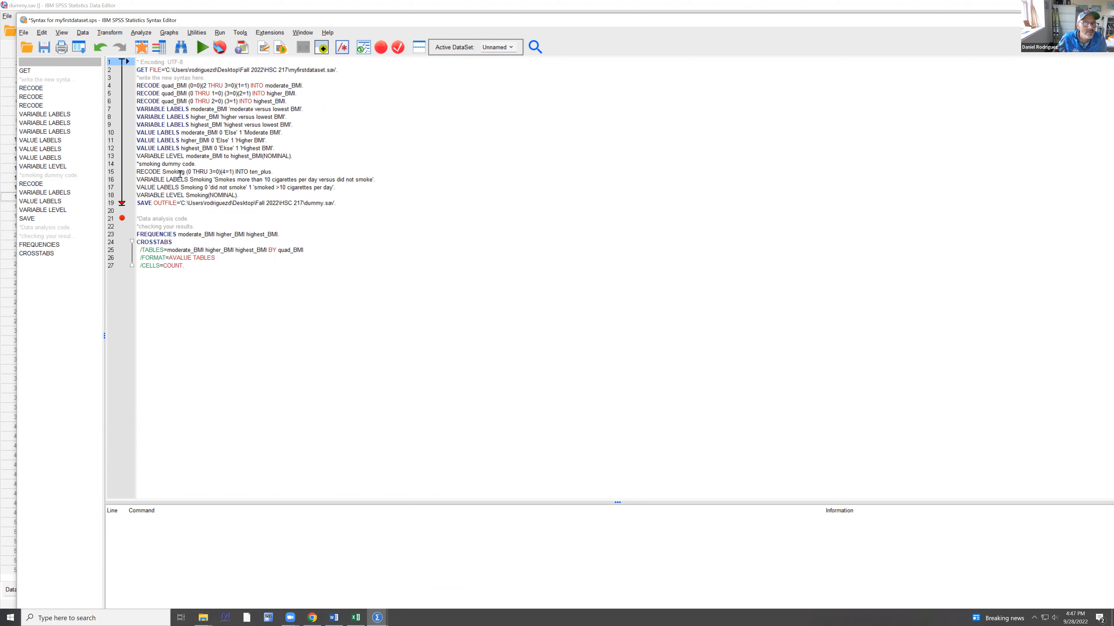
{"action": "double_click", "coordinate": [253, 171]}
{"action": "right_click", "coordinate": [253, 171]}
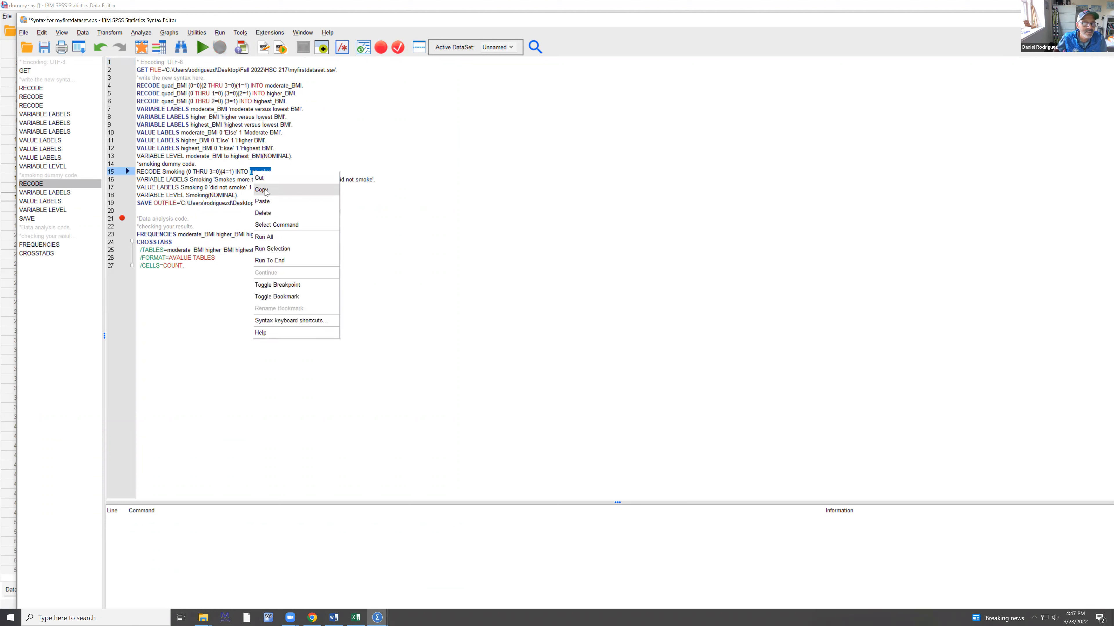
{"action": "left_click", "coordinate": [246, 190]}
{"action": "left_click", "coordinate": [202, 180]}
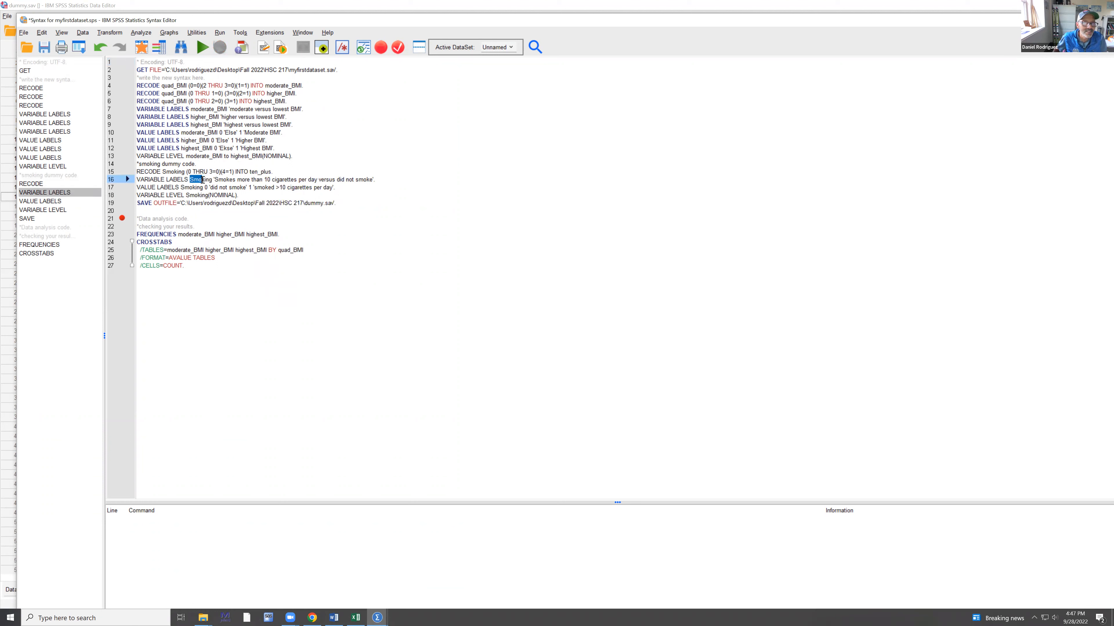
{"action": "double_click", "coordinate": [202, 180]}
{"action": "right_click", "coordinate": [202, 180]}
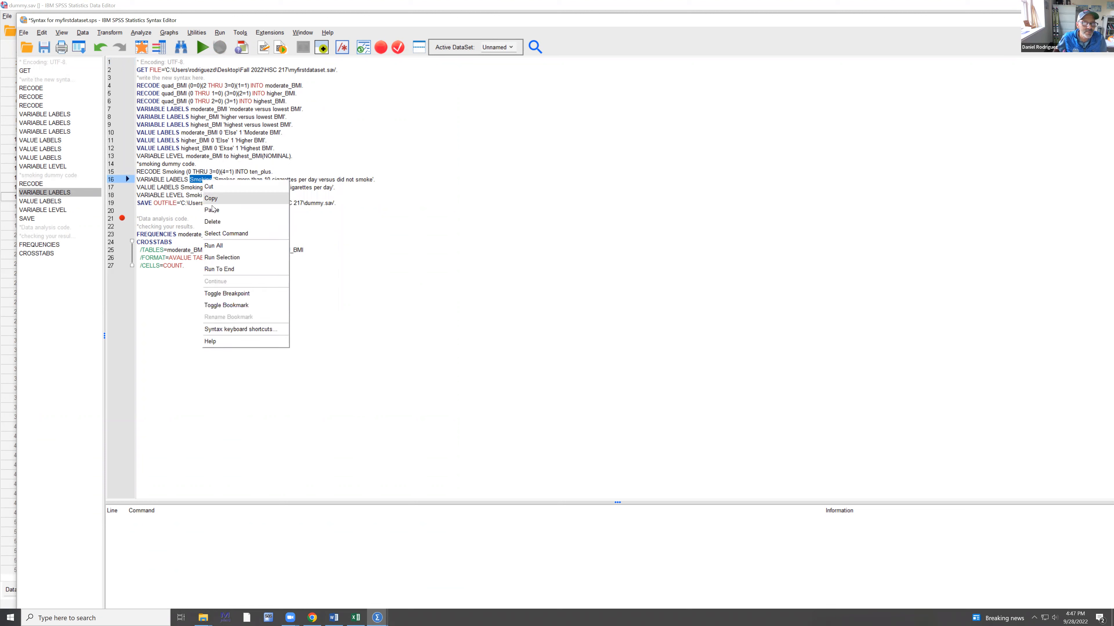
{"action": "left_click", "coordinate": [212, 210]}
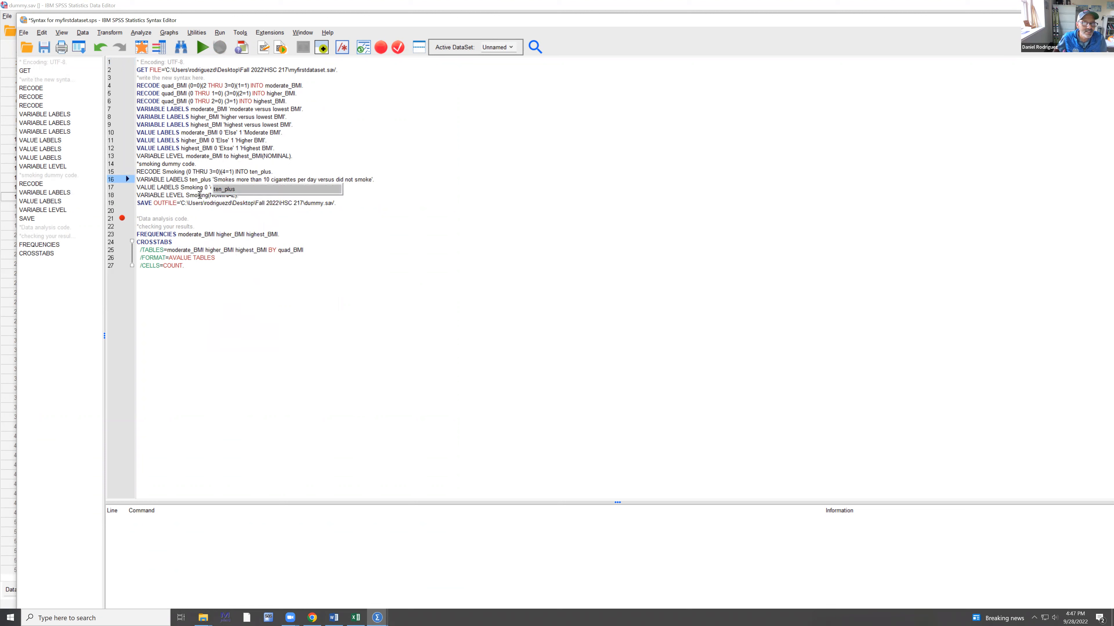
- Replace Smoking with the copied ten_plus in the VALUE LABELS command on line 17 and the VARIABLE LEVEL command on line 18
{"action": "double_click", "coordinate": [193, 188]}
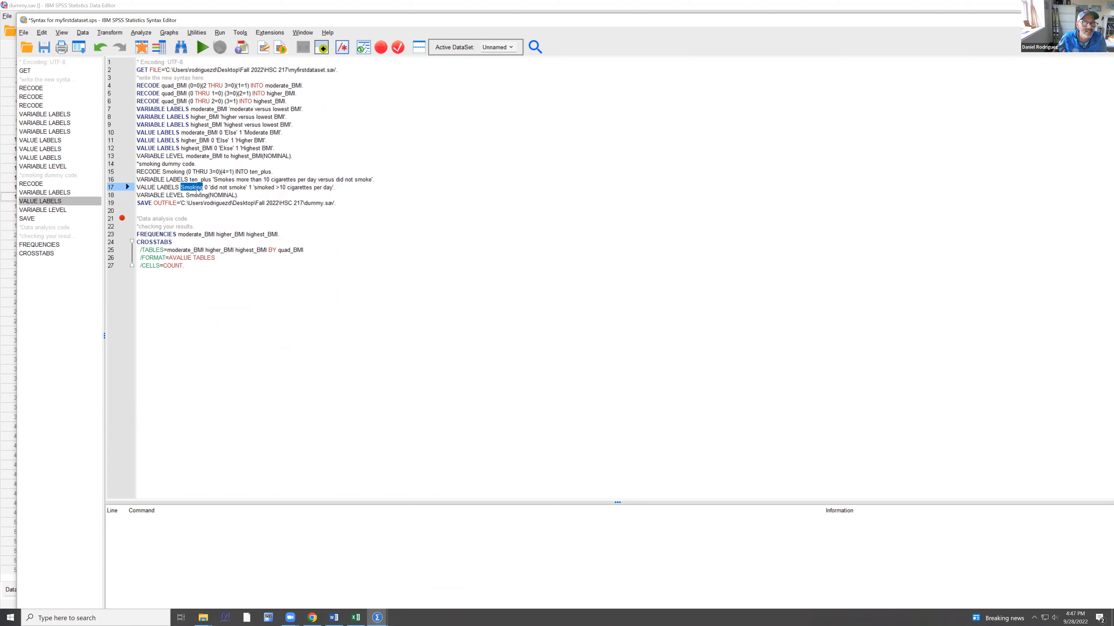
{"action": "right_click", "coordinate": [195, 189]}
{"action": "left_click", "coordinate": [208, 219]}
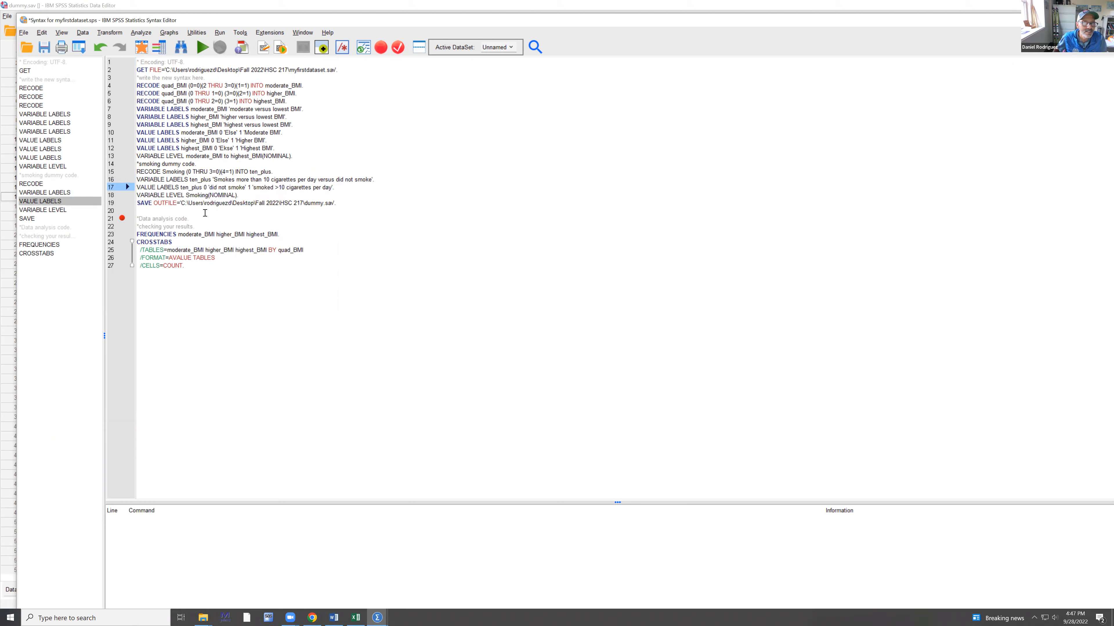
{"action": "double_click", "coordinate": [195, 195]}
{"action": "right_click", "coordinate": [196, 196]}
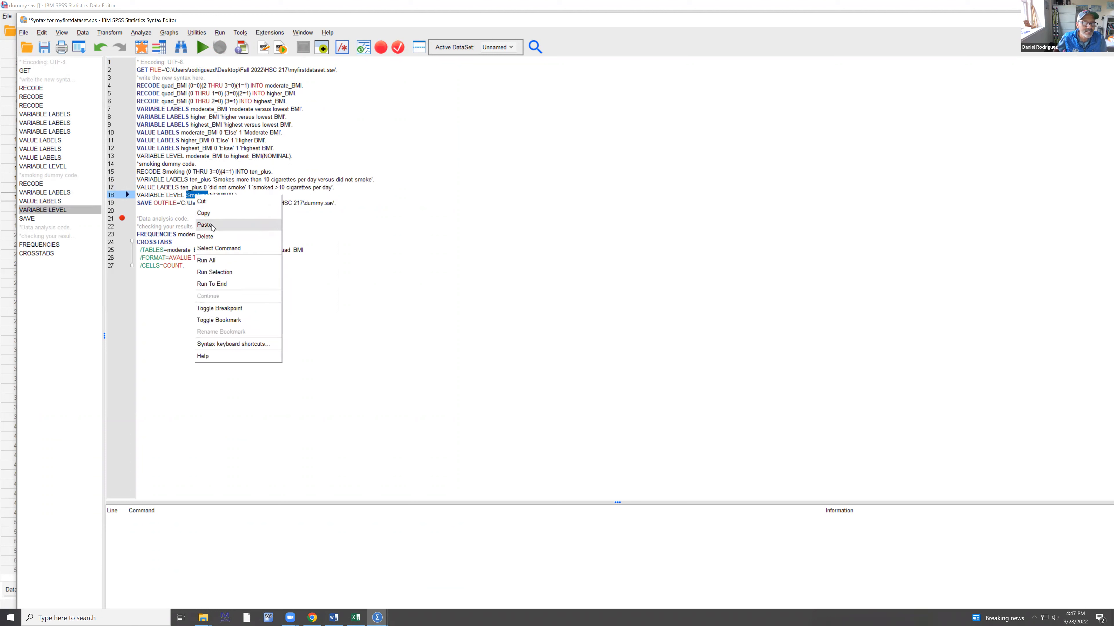
{"action": "left_click", "coordinate": [210, 225]}
{"action": "left_click", "coordinate": [352, 241]}
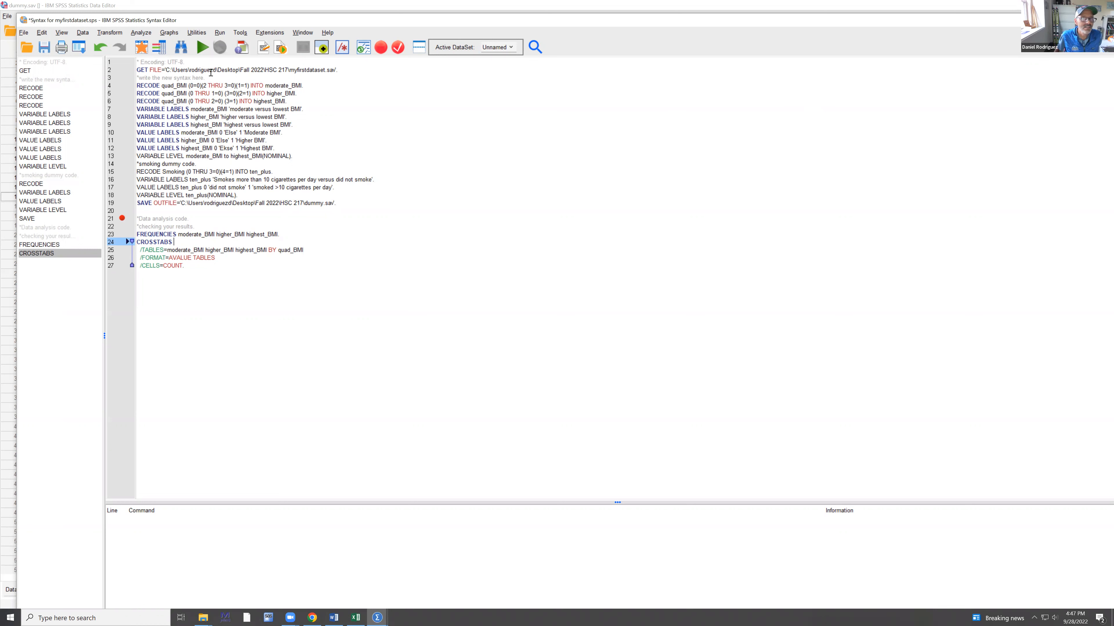
- Save the corrected syntax file and run all of it from the first line up to the breakpoint
{"action": "key", "text": "ctrl+Home"}
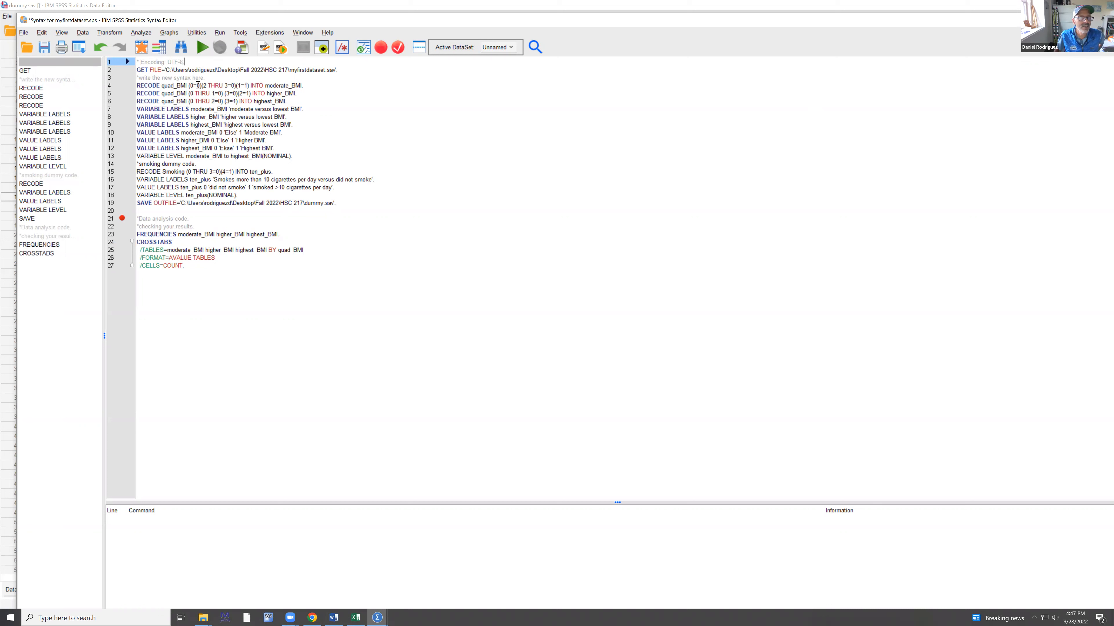
{"action": "left_click", "coordinate": [45, 51]}
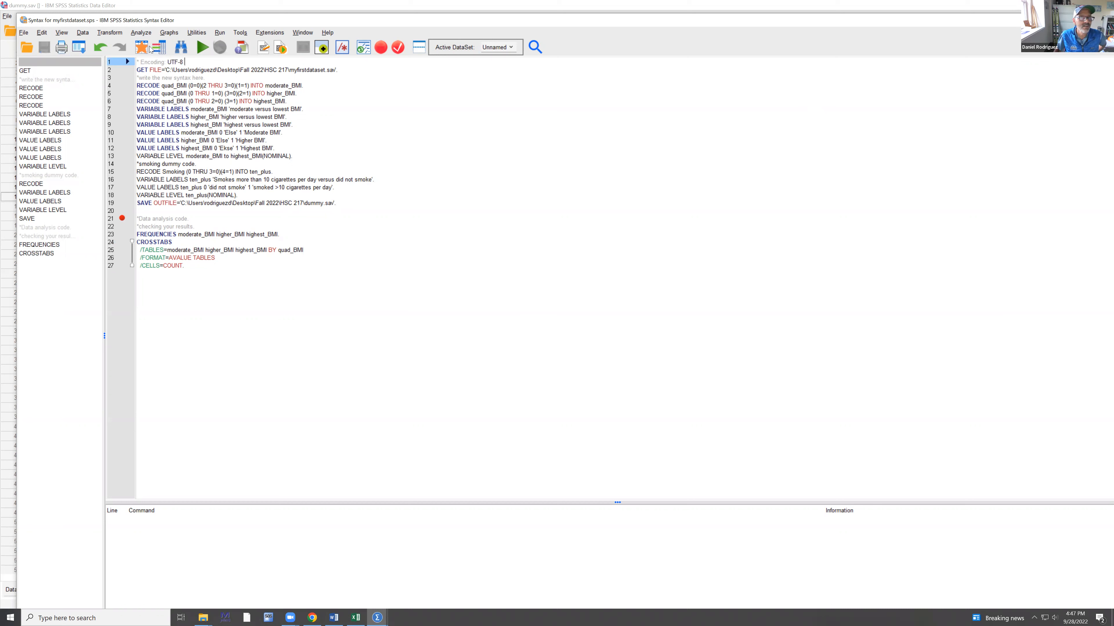
{"action": "left_click", "coordinate": [219, 32]}
{"action": "left_click", "coordinate": [235, 66]}
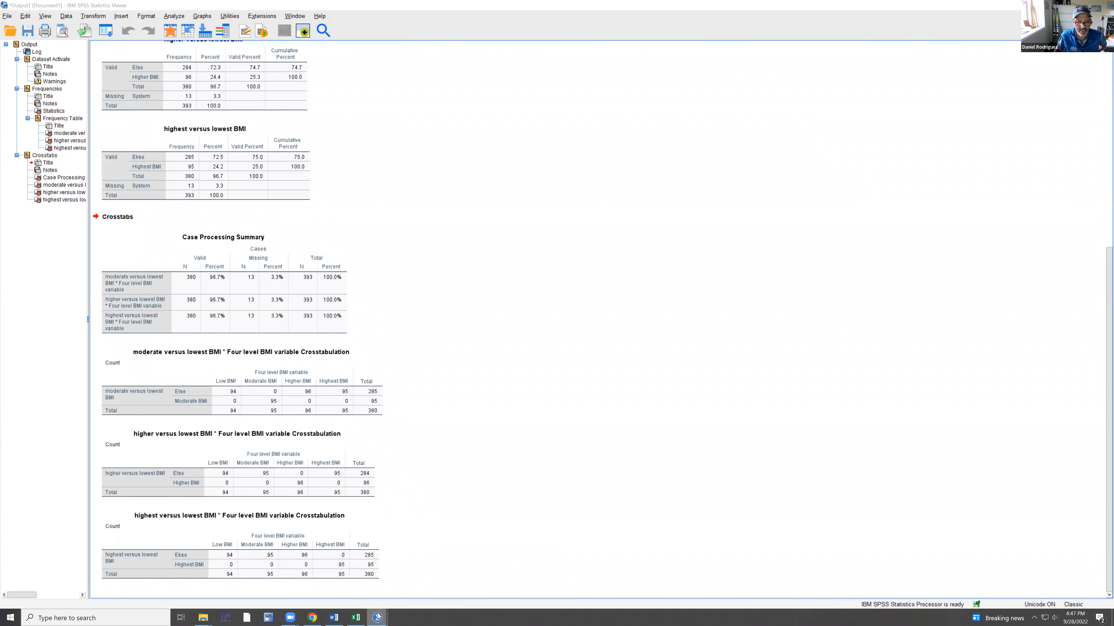
- Go to the dummy.sav variable list and check the value labels of ten_plus, leaving them as they are
{"action": "mouse_move", "coordinate": [377, 617]}
{"action": "left_click", "coordinate": [518, 578]}
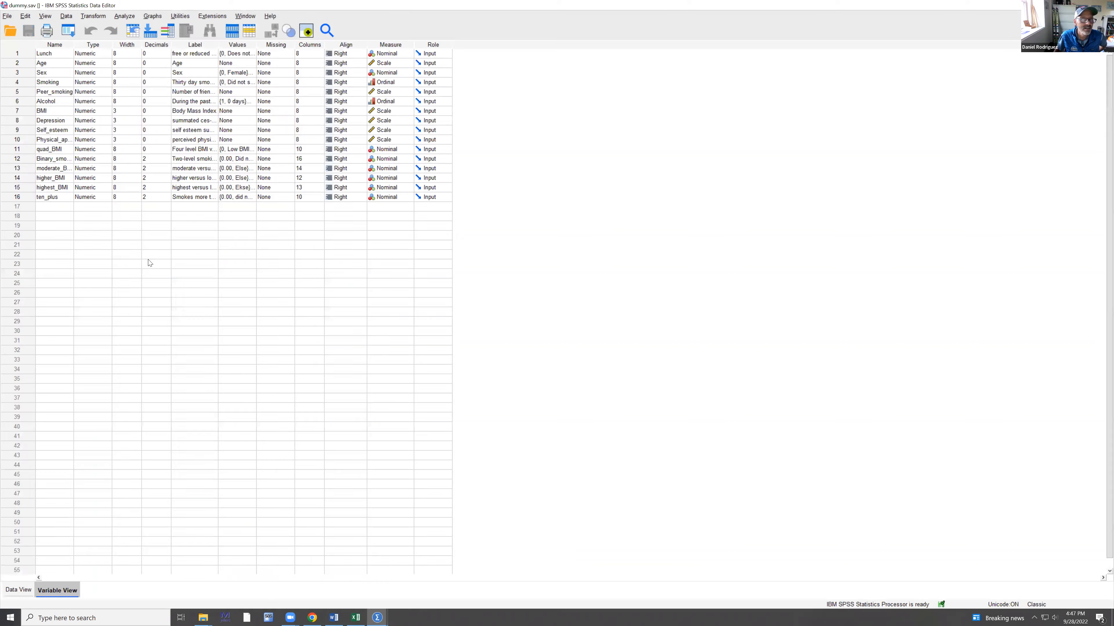
{"action": "left_click", "coordinate": [254, 198]}
{"action": "left_click", "coordinate": [253, 198]}
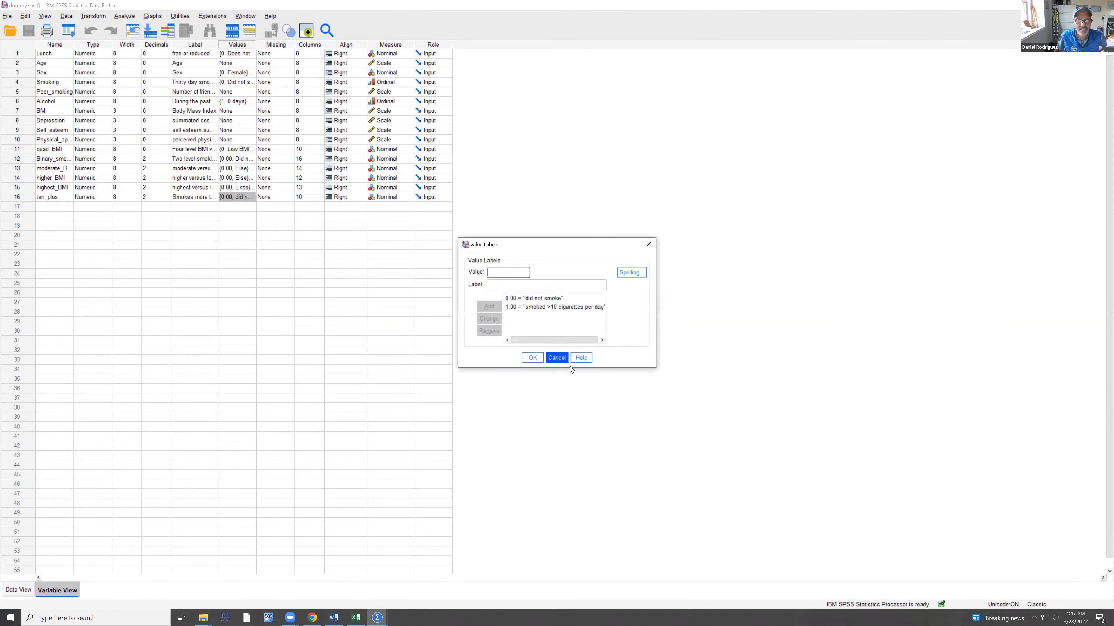
{"action": "left_click", "coordinate": [558, 358]}
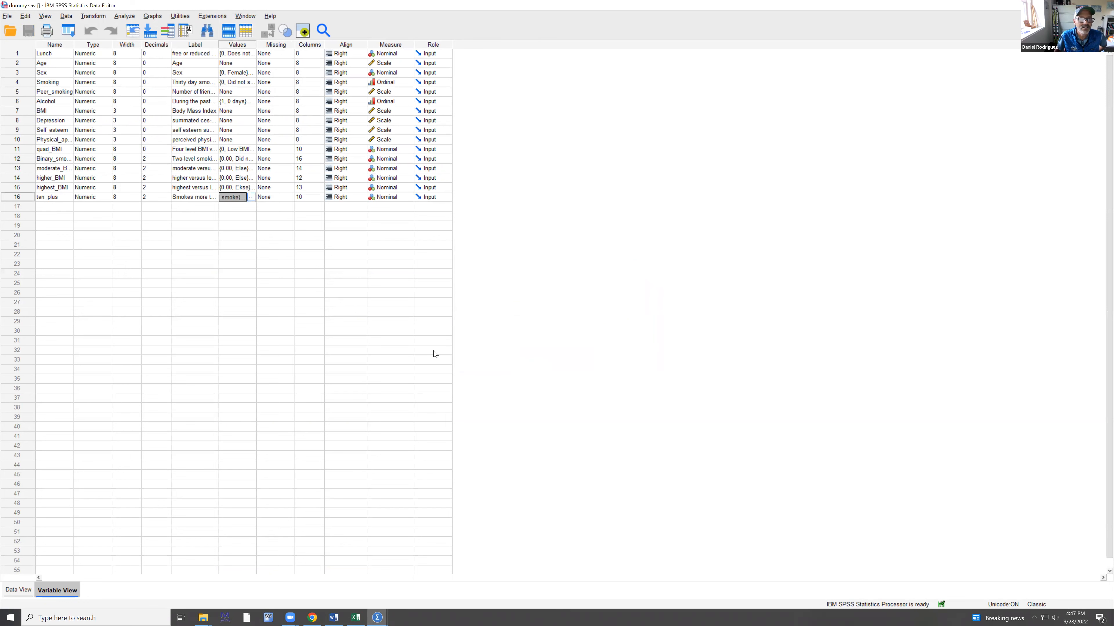
- Start a Crosstabs analysis and have its variable list display variable names instead of labels
{"action": "left_click", "coordinate": [124, 16]}
{"action": "mouse_move", "coordinate": [139, 62]}
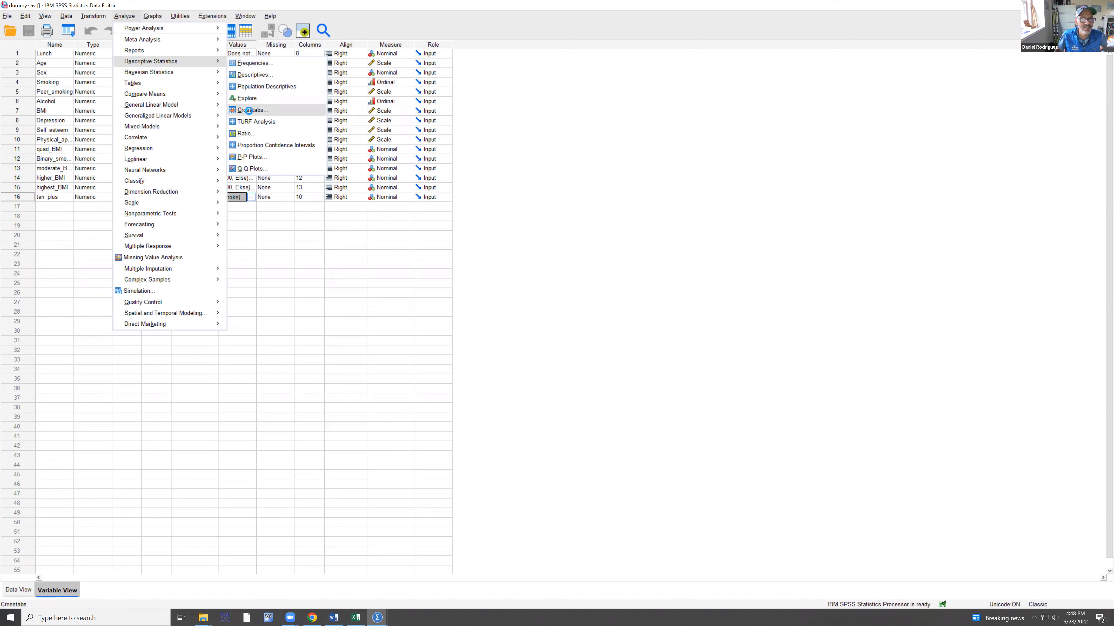
{"action": "left_click", "coordinate": [249, 111]}
{"action": "scroll", "coordinate": [466, 311], "scroll_direction": "down", "scroll_amount": 2}
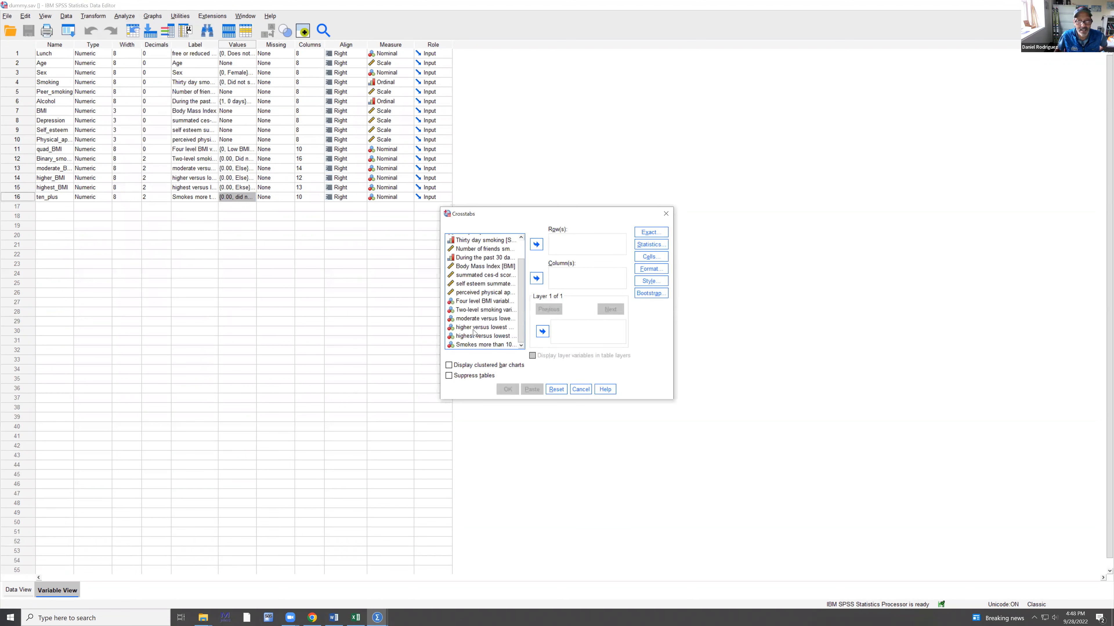
{"action": "scroll", "coordinate": [478, 302], "scroll_direction": "up", "scroll_amount": 2}
{"action": "scroll", "coordinate": [479, 271], "scroll_direction": "down", "scroll_amount": 2}
{"action": "scroll", "coordinate": [479, 270], "scroll_direction": "up", "scroll_amount": 2}
{"action": "scroll", "coordinate": [478, 292], "scroll_direction": "down", "scroll_amount": 2}
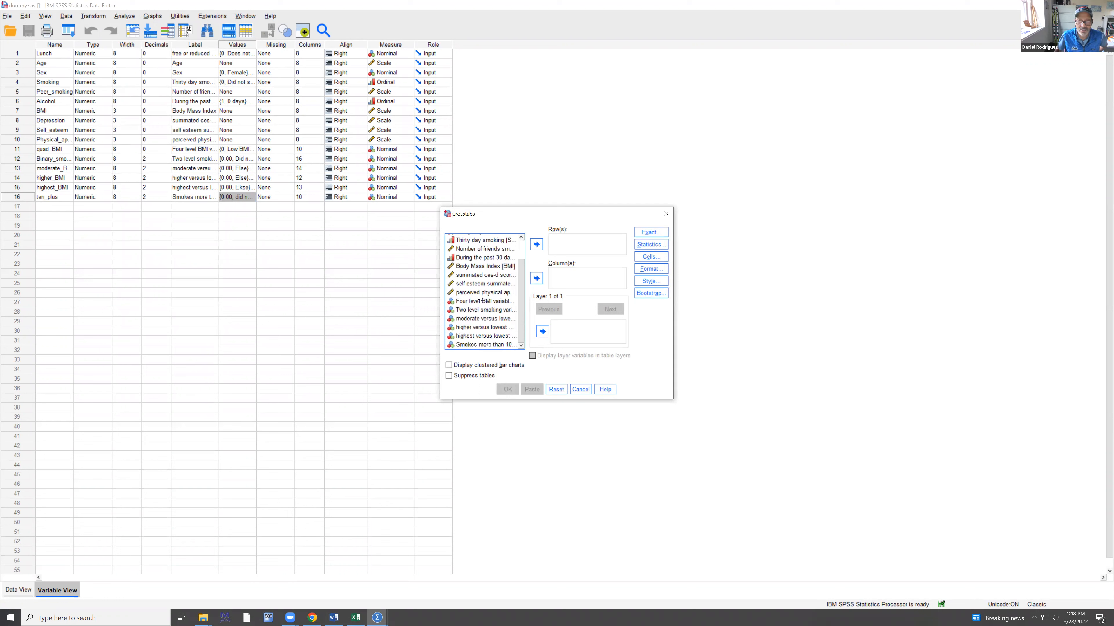
{"action": "right_click", "coordinate": [476, 253]}
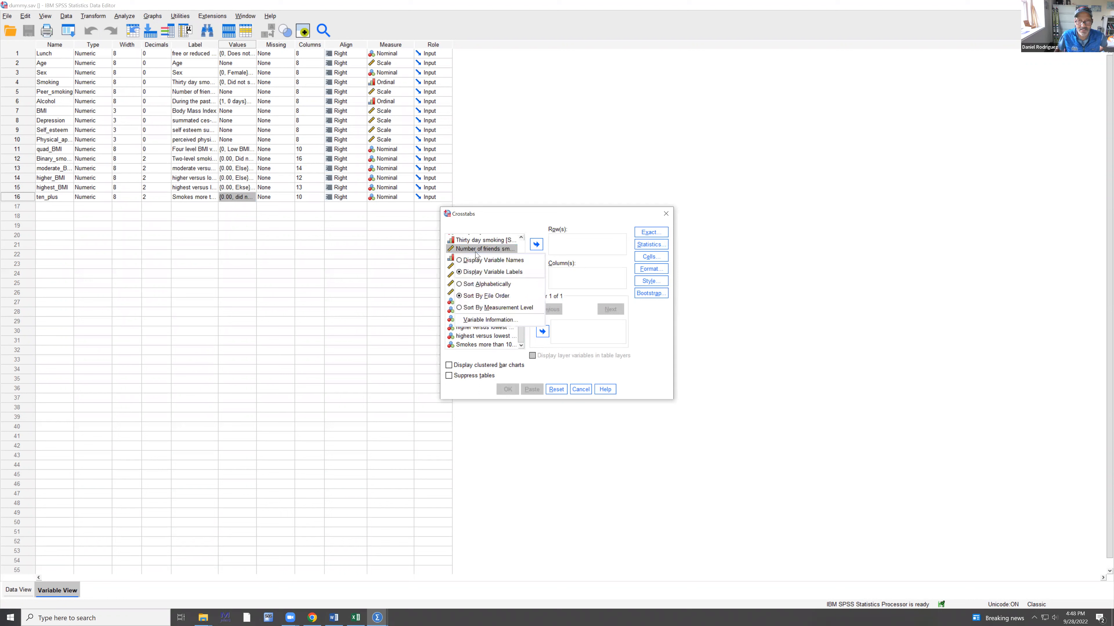
{"action": "left_click", "coordinate": [482, 259]}
{"action": "scroll", "coordinate": [481, 254], "scroll_direction": "up", "scroll_amount": 1}
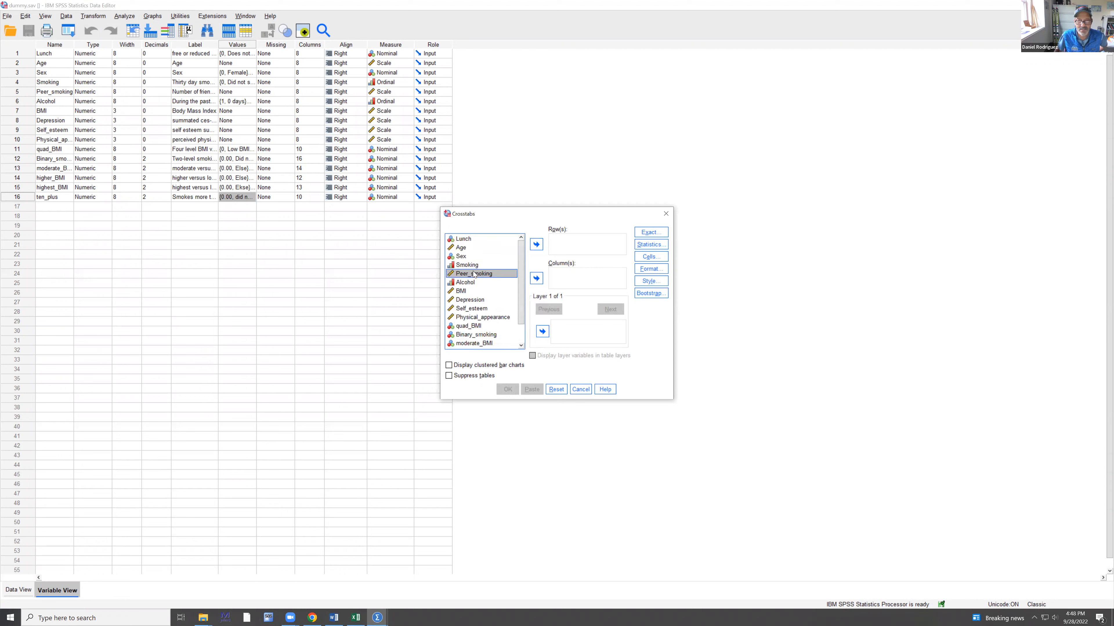
{"action": "scroll", "coordinate": [481, 303], "scroll_direction": "down", "scroll_amount": 1}
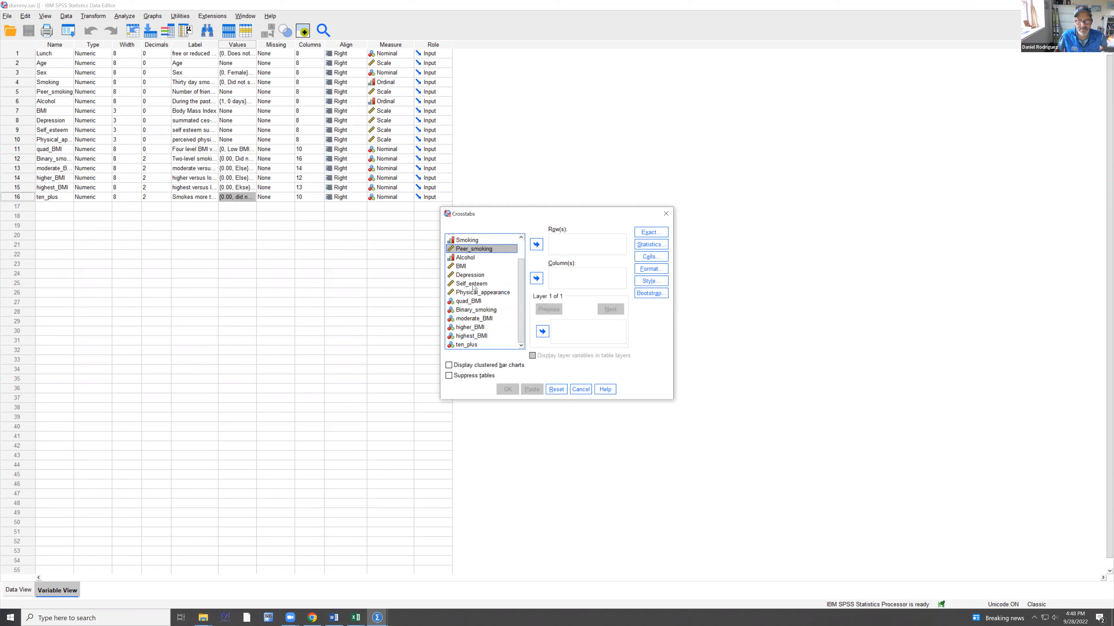
- Run the crosstabulation with Smoking as the row variable and ten_plus as the column variable
{"action": "left_click", "coordinate": [473, 345]}
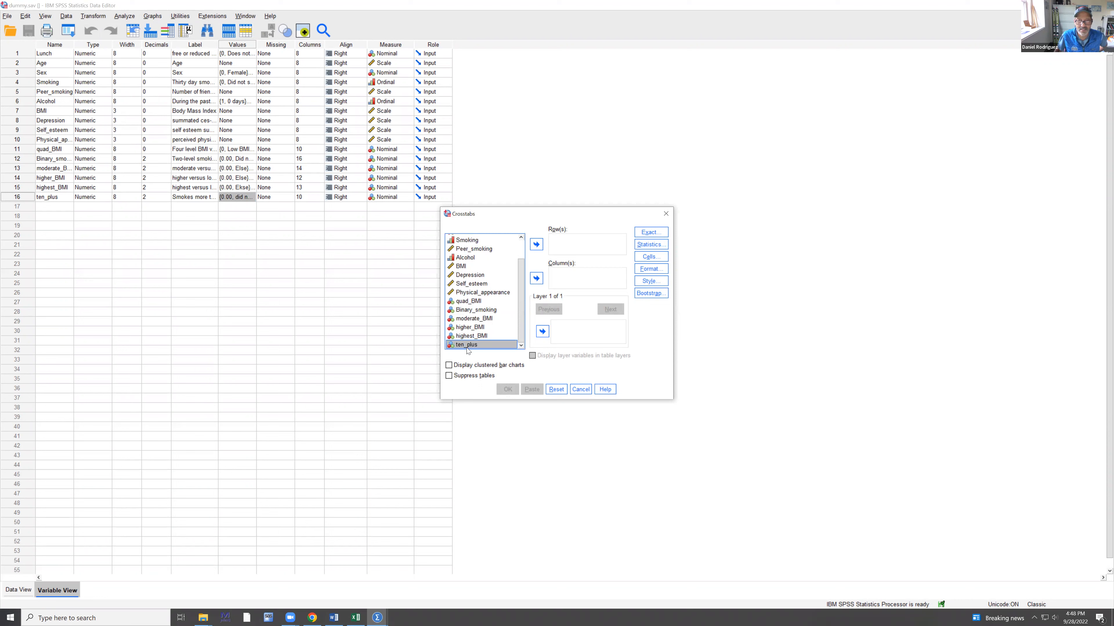
{"action": "left_click", "coordinate": [536, 279]}
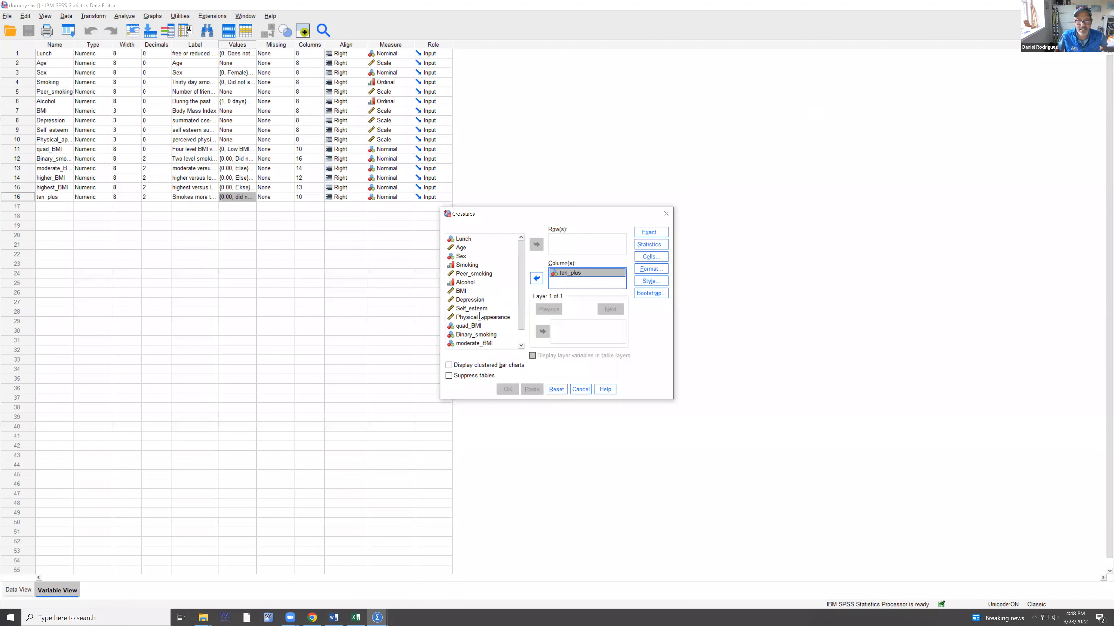
{"action": "scroll", "coordinate": [480, 326], "scroll_direction": "up", "scroll_amount": 1}
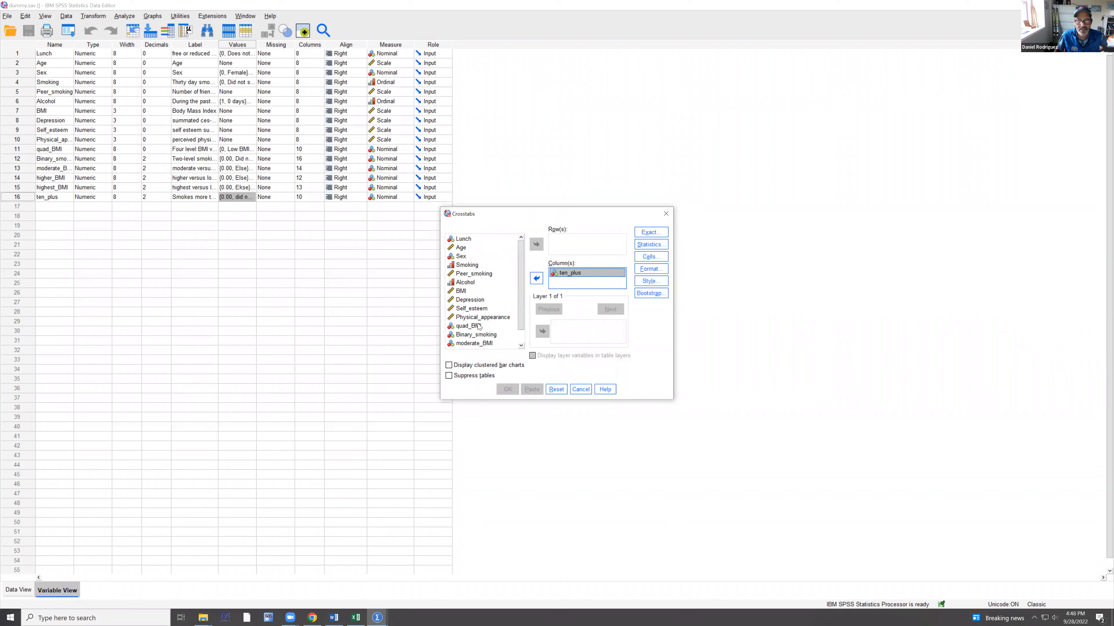
{"action": "left_click", "coordinate": [472, 266]}
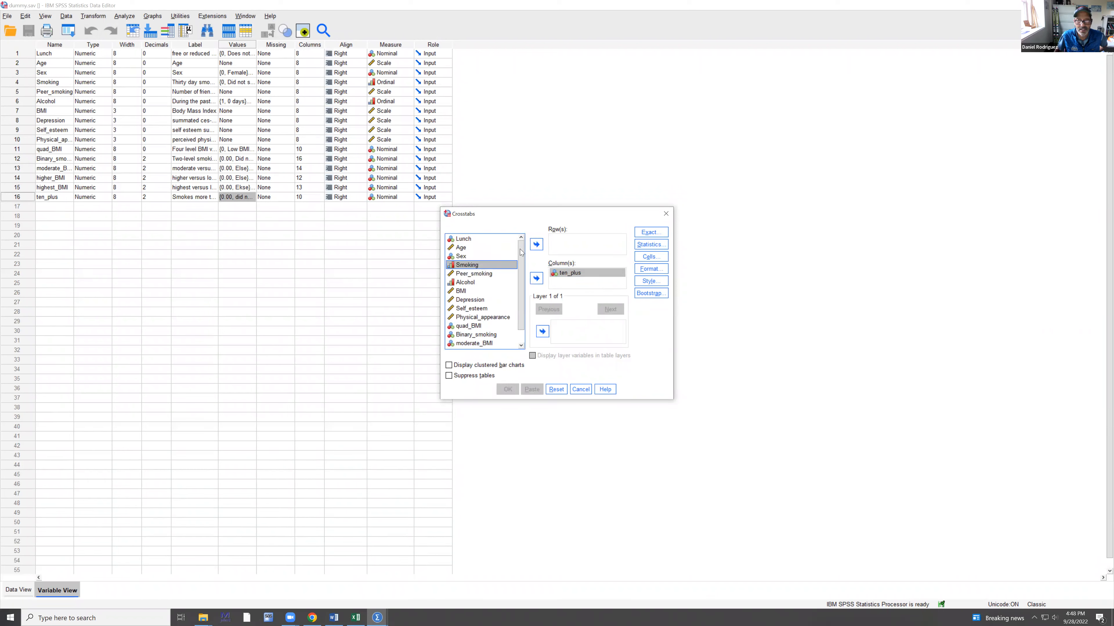
{"action": "left_click", "coordinate": [536, 245]}
{"action": "left_click", "coordinate": [510, 389]}
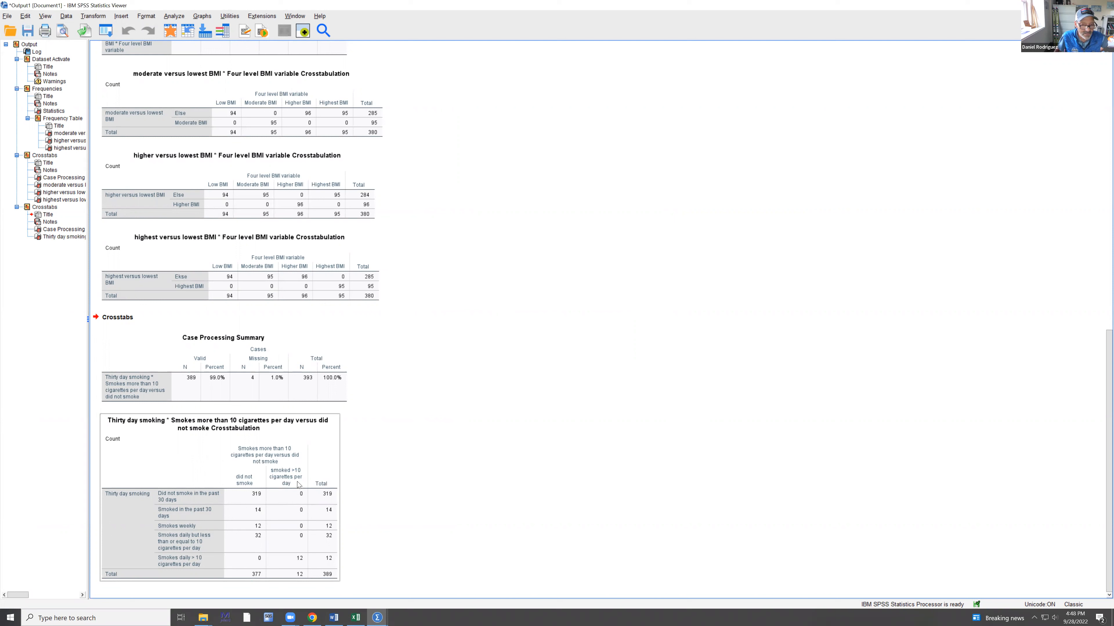
- Check the Smoking by ten_plus crosstabulation in the output, and return to the myfirstdataset.sps syntax
{"action": "left_click", "coordinate": [351, 550]}
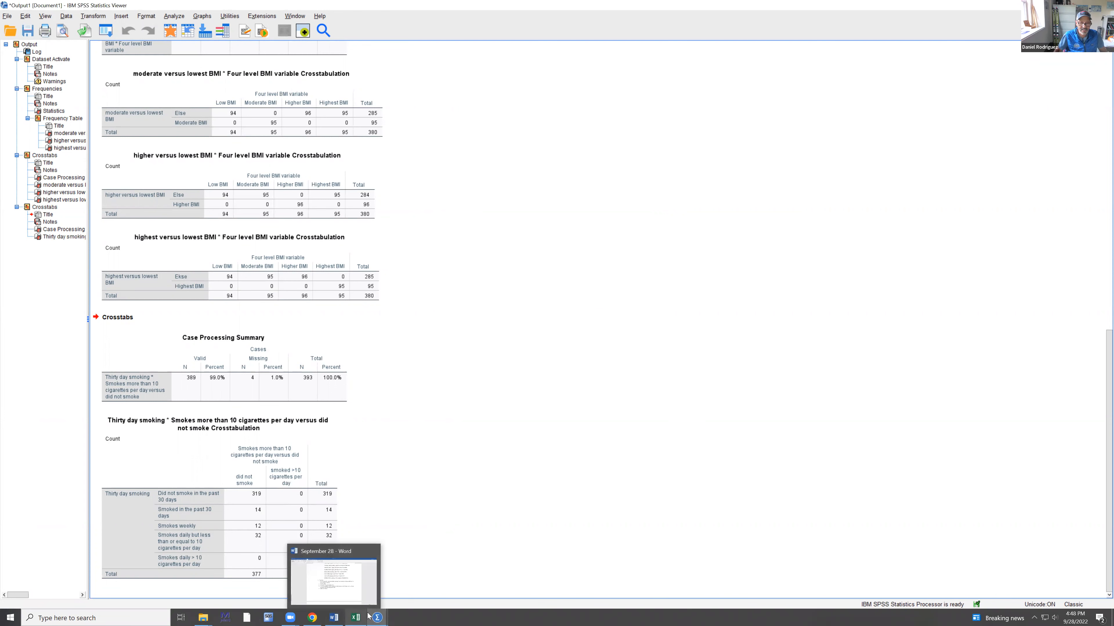
{"action": "mouse_move", "coordinate": [375, 617]}
{"action": "left_click", "coordinate": [351, 593]}
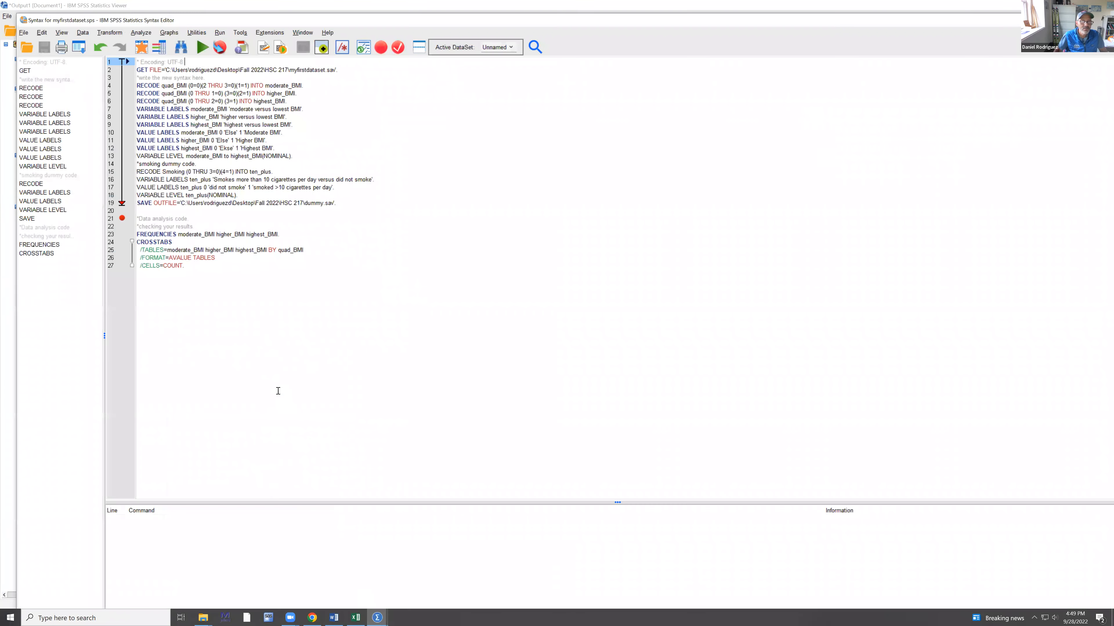